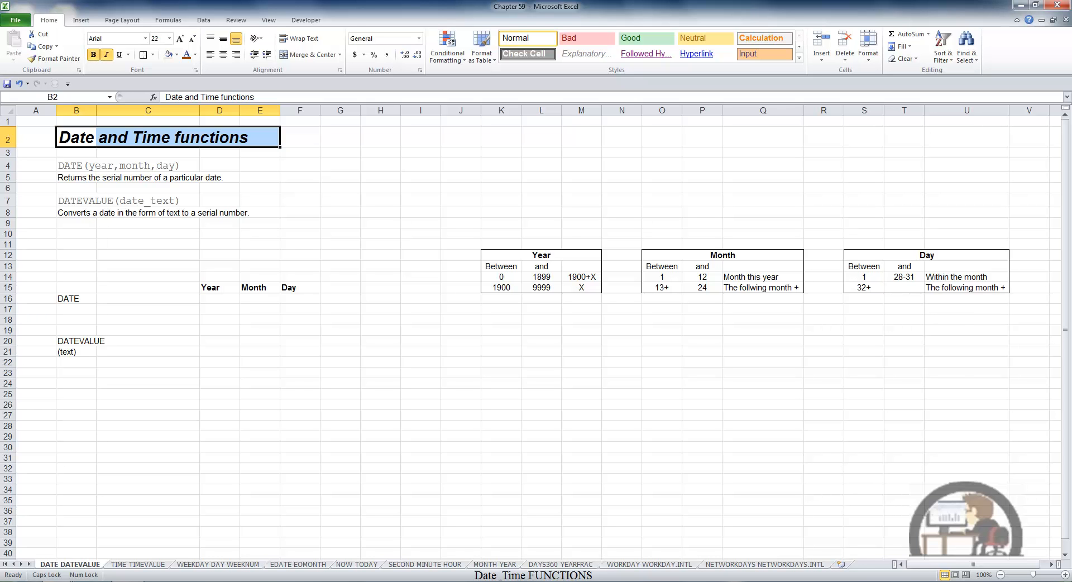
Enter a DATE formula in C16 that takes year, month and day from D16, E16 and F16
click(173, 297)
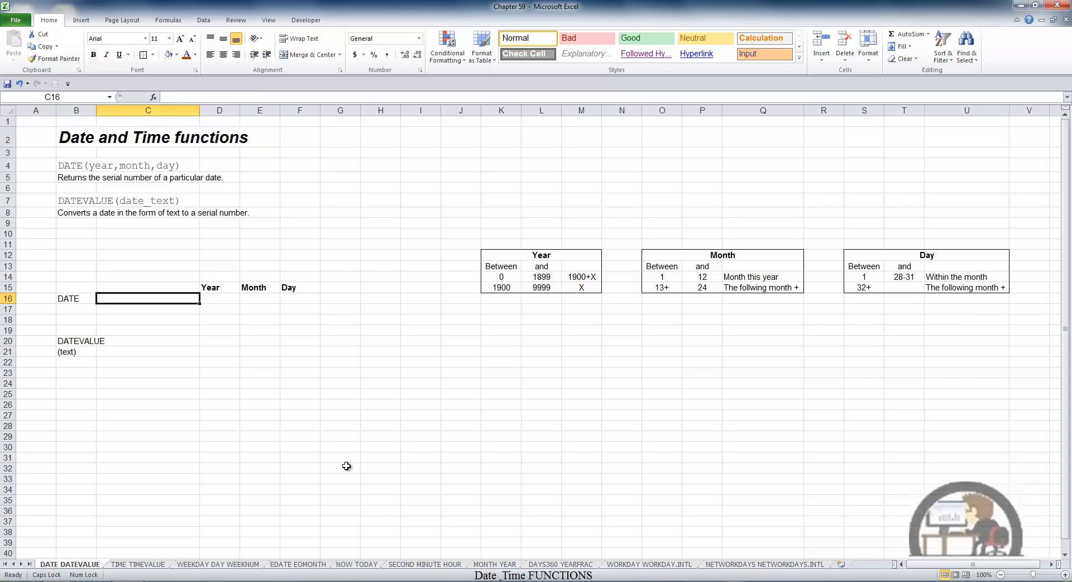
text(=DAT)
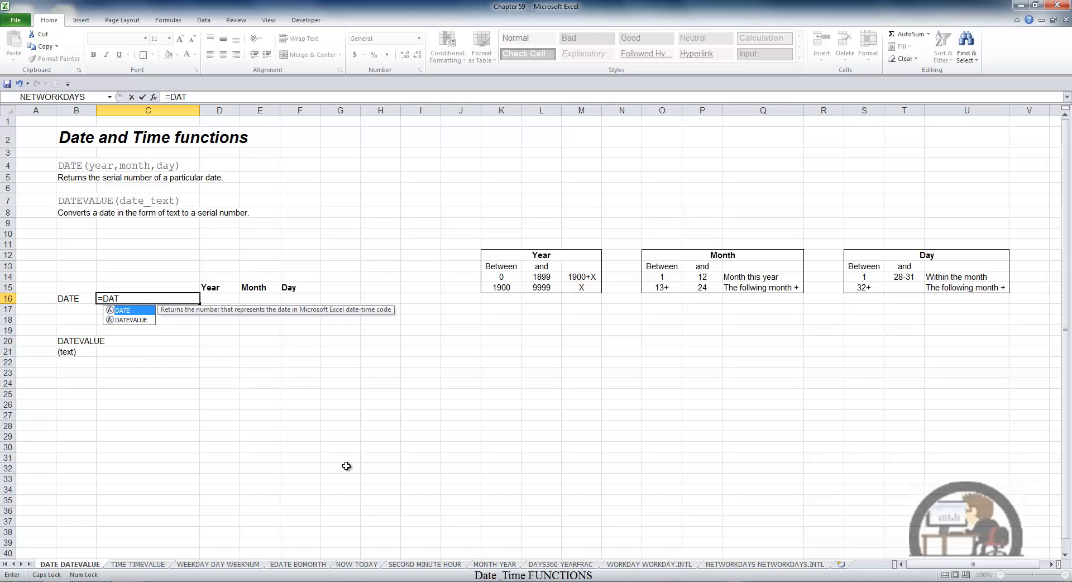
text(E()
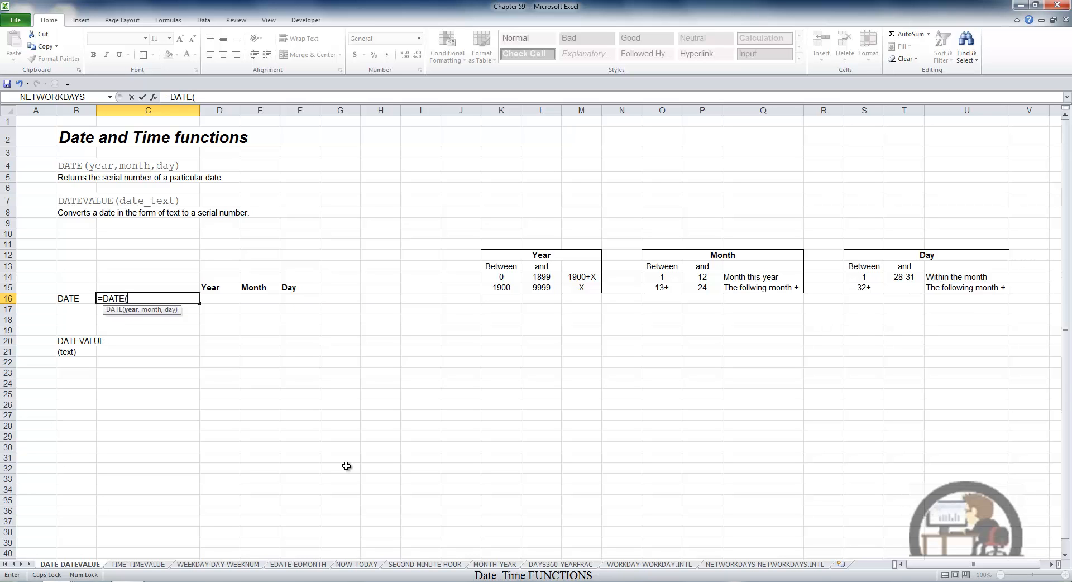
click(226, 301)
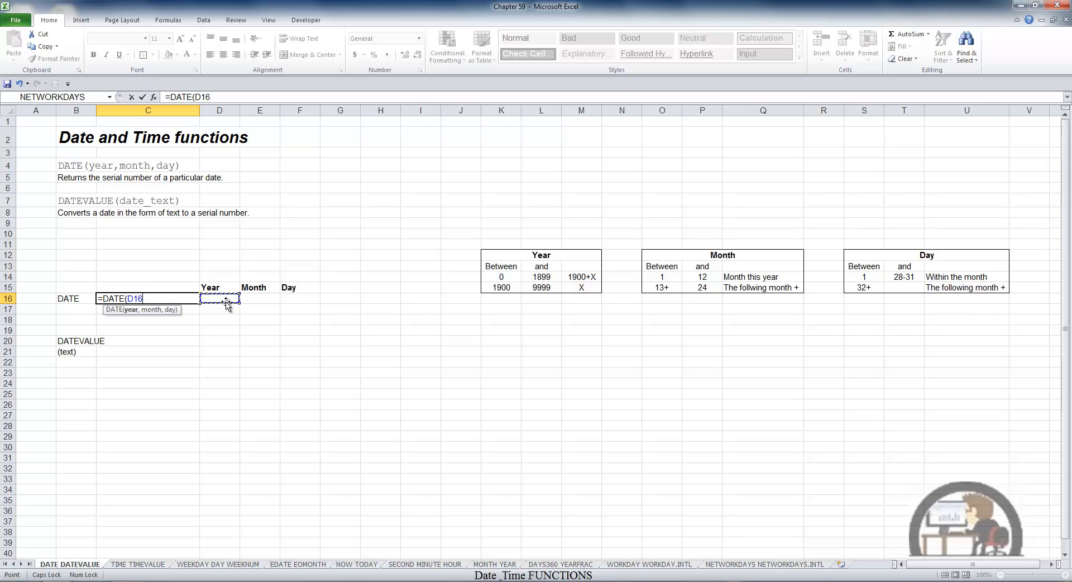
text(,)
click(251, 300)
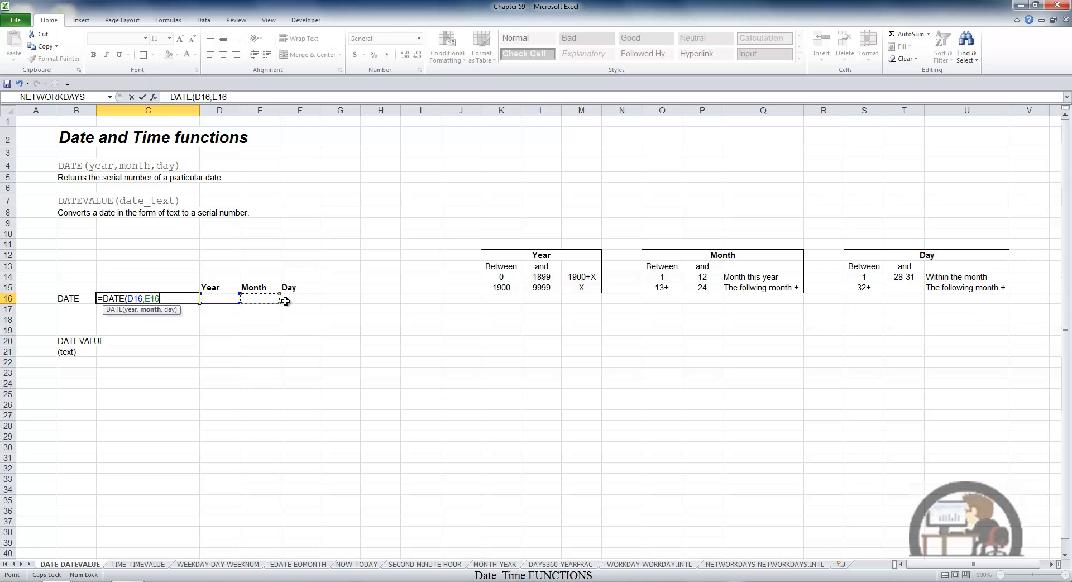
text(,)
click(301, 300)
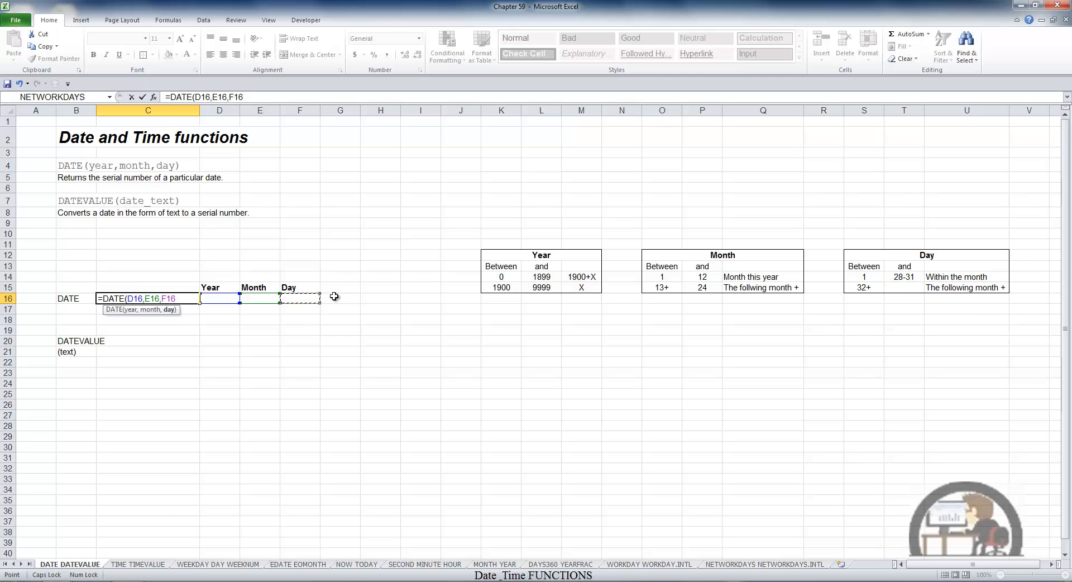
key(Return)
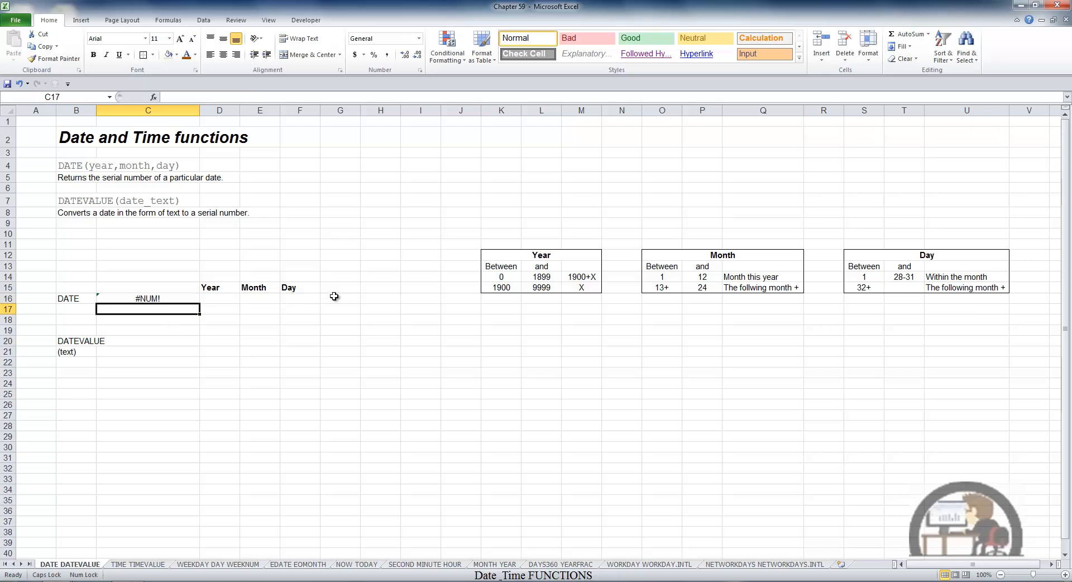
Fill in the DATE arguments in row 16: year 2013, month 2 and day 25
click(233, 296)
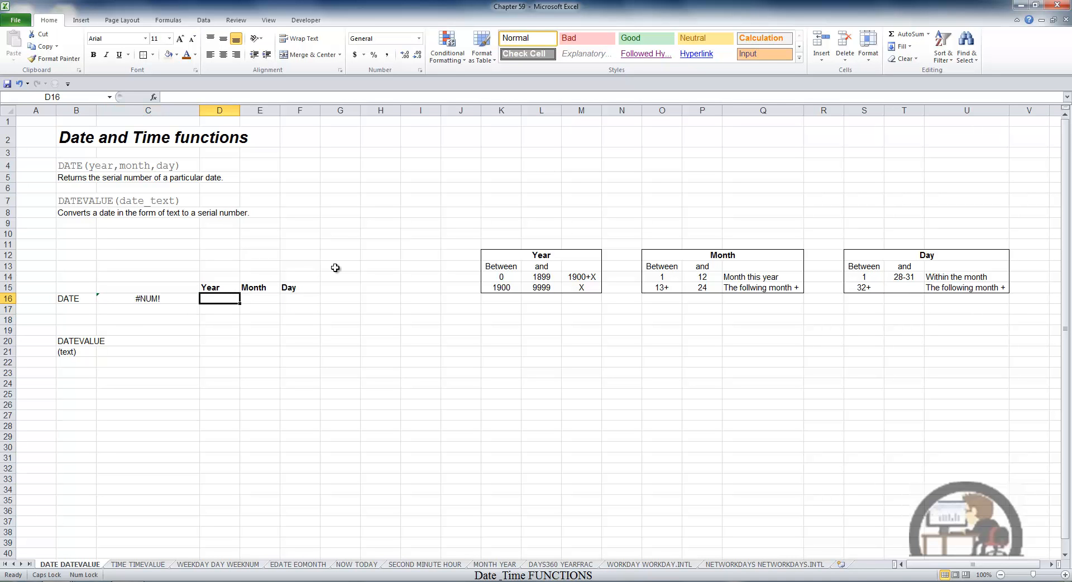
text(2013)
key(Tab)
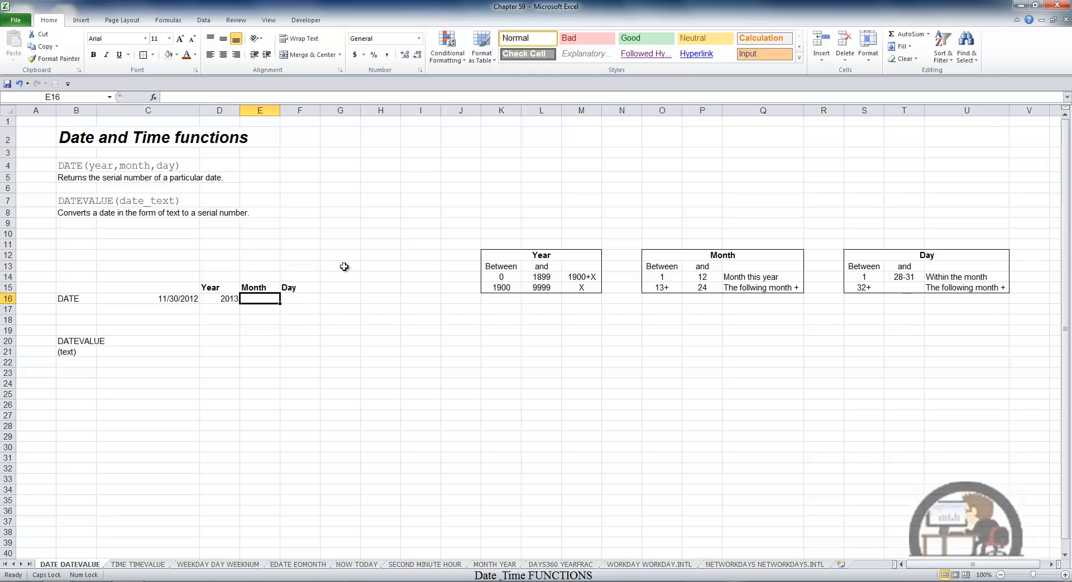
text(2)
key(Tab)
text(25)
key(Tab)
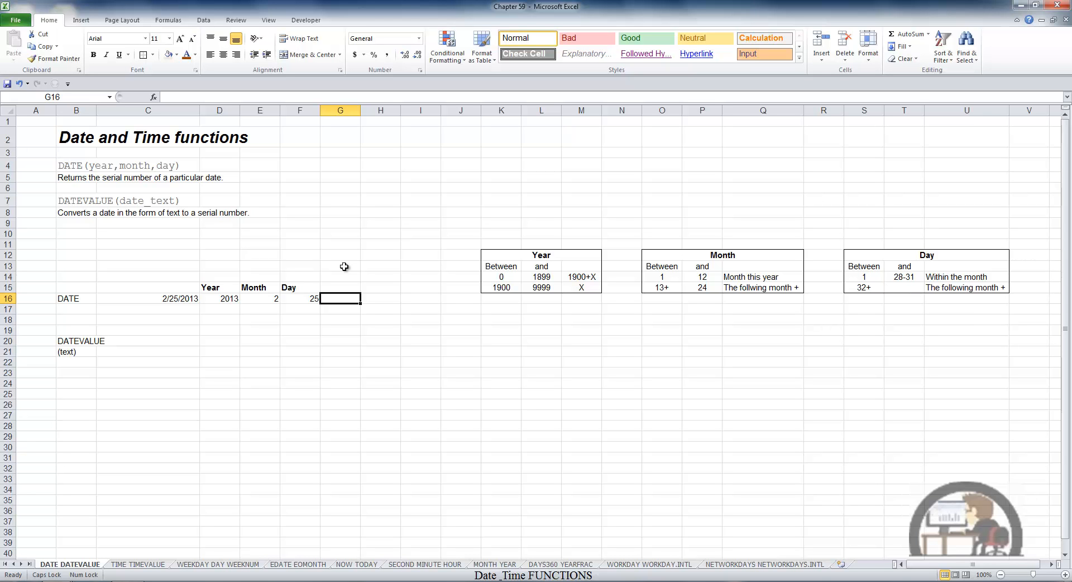
Format the DATE result in C16 as General to show its serial number, and return it to Short Date
click(194, 299)
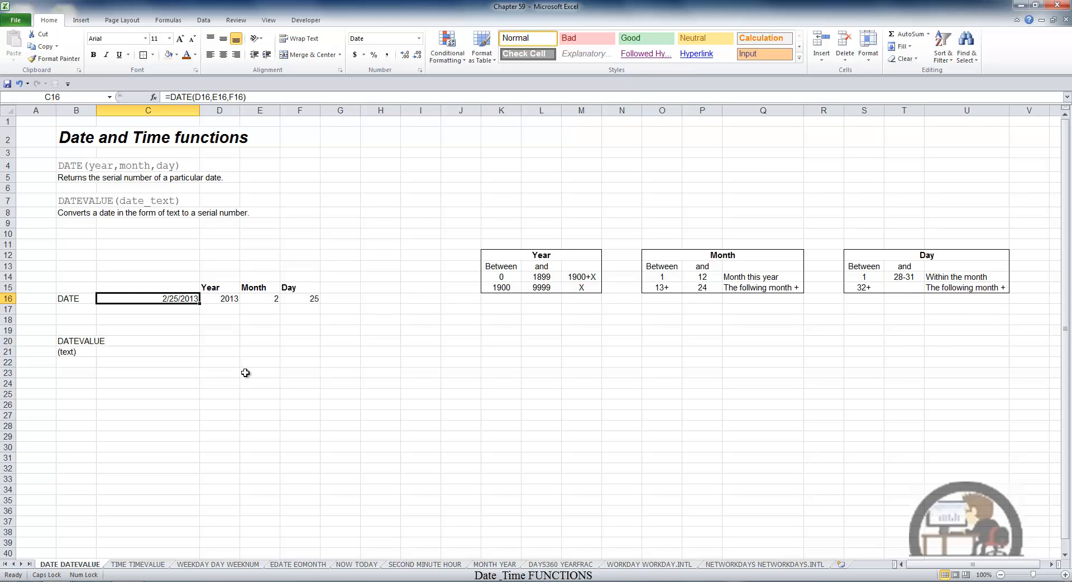
click(417, 38)
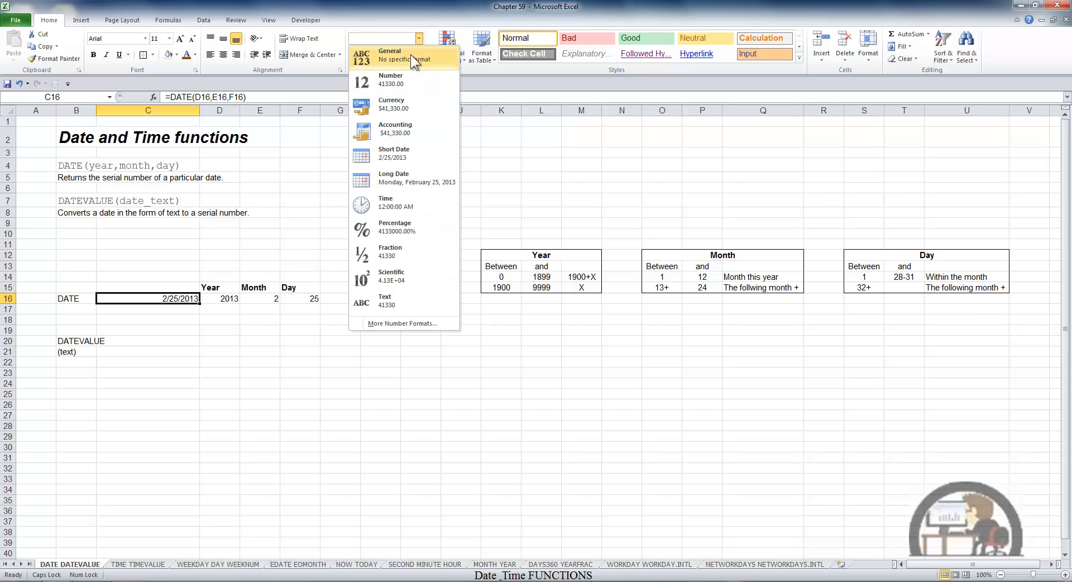
click(410, 55)
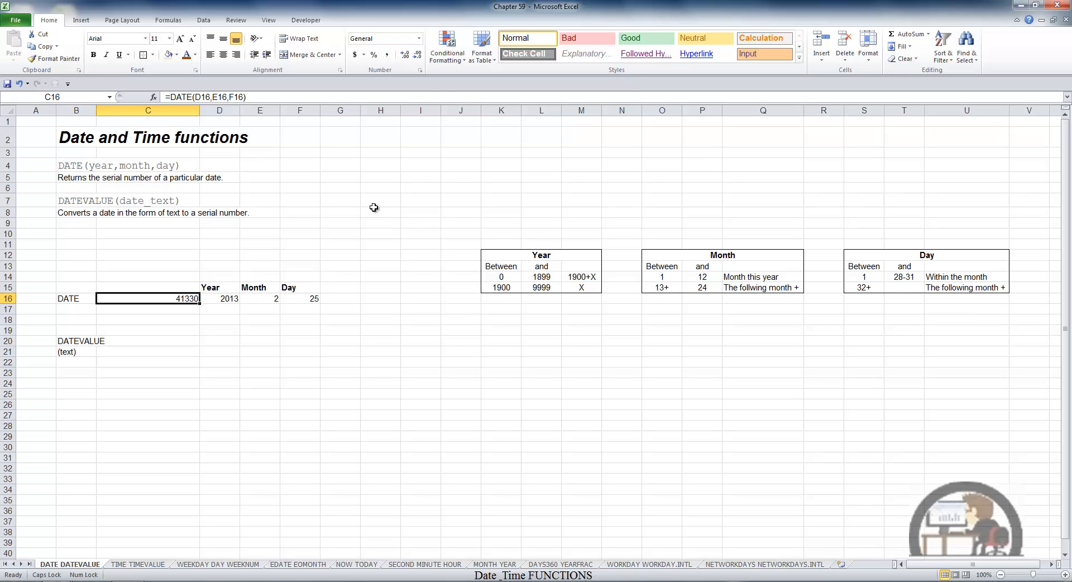
click(419, 38)
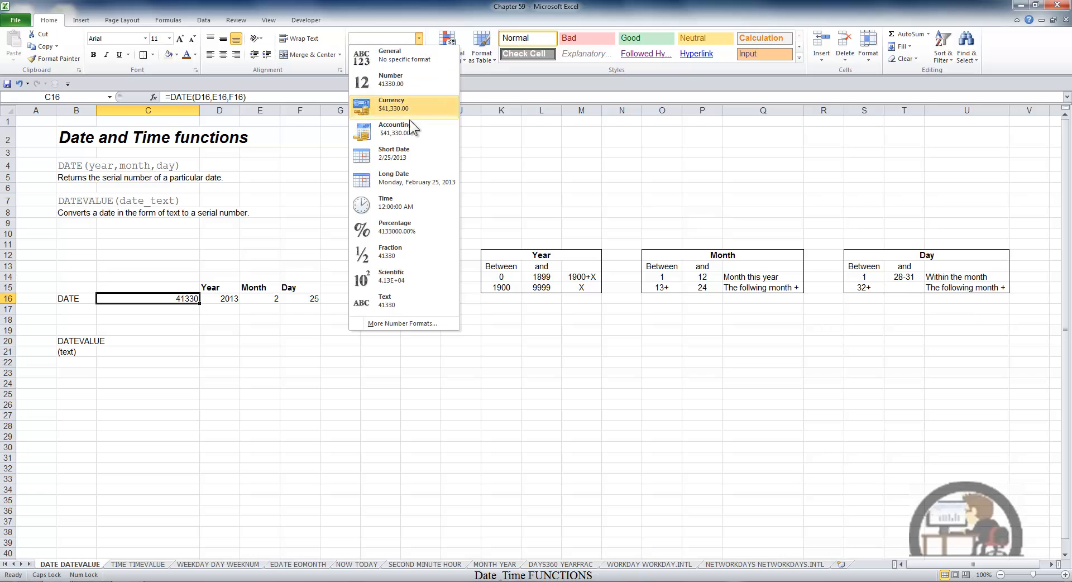
click(393, 153)
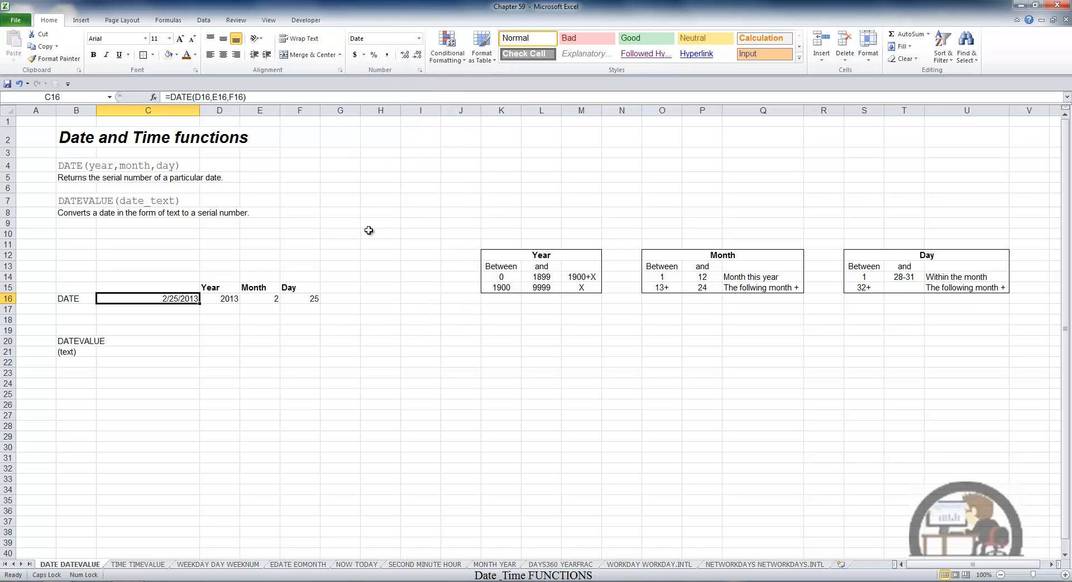
Enter the date 2/25/2013 as text in D20 by prefixing it with an apostrophe
click(231, 343)
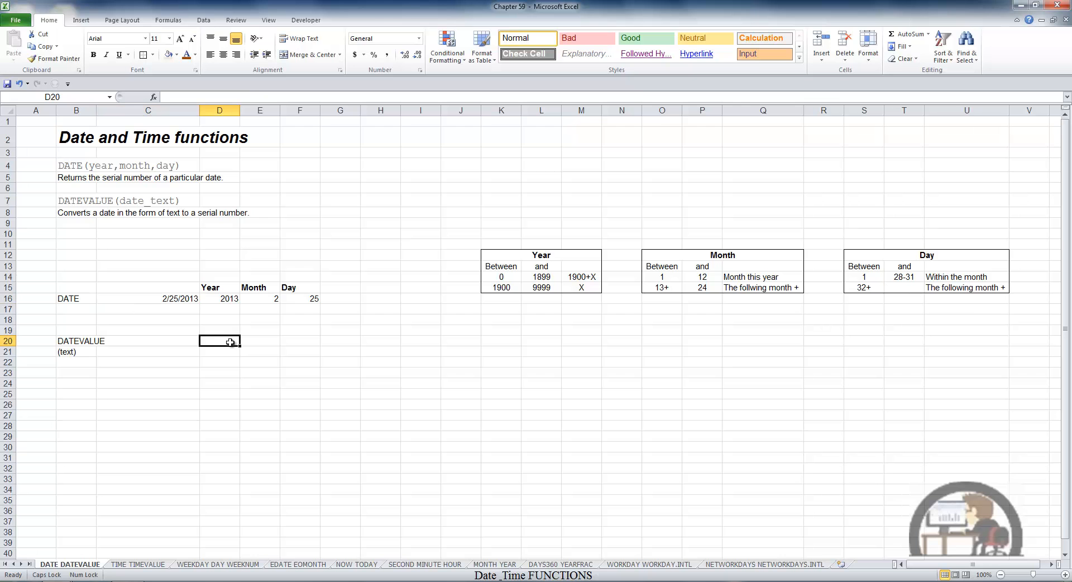
text(')
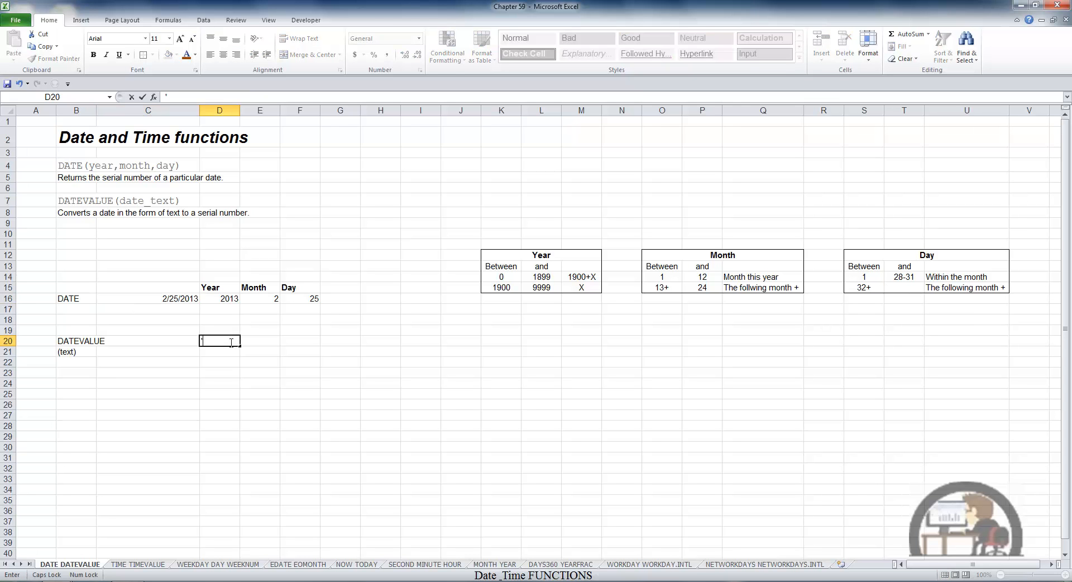
text(2/25/2013)
key(Return)
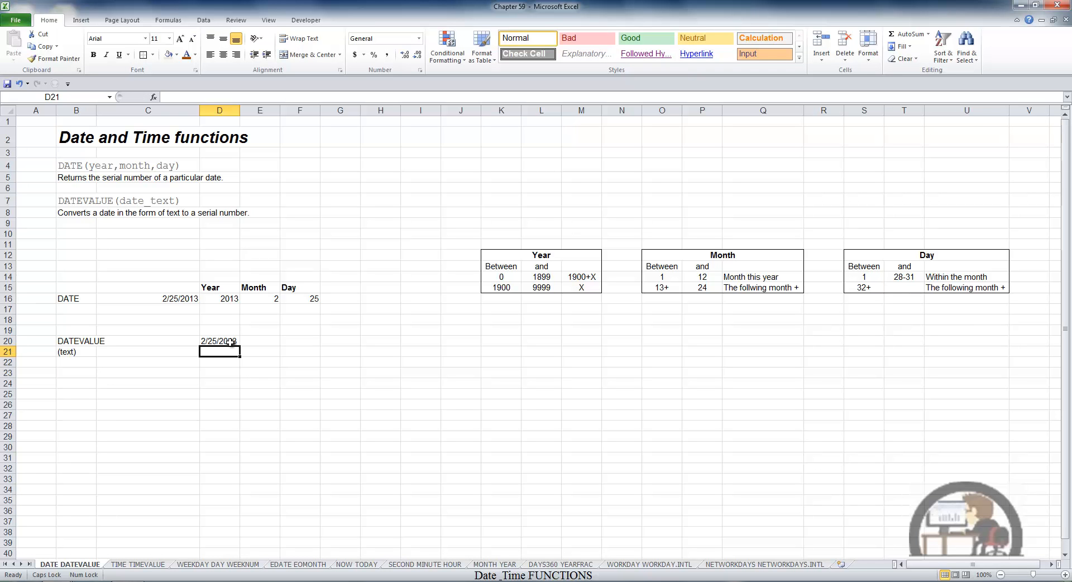
Apply the Number format to the text date in D20
click(230, 342)
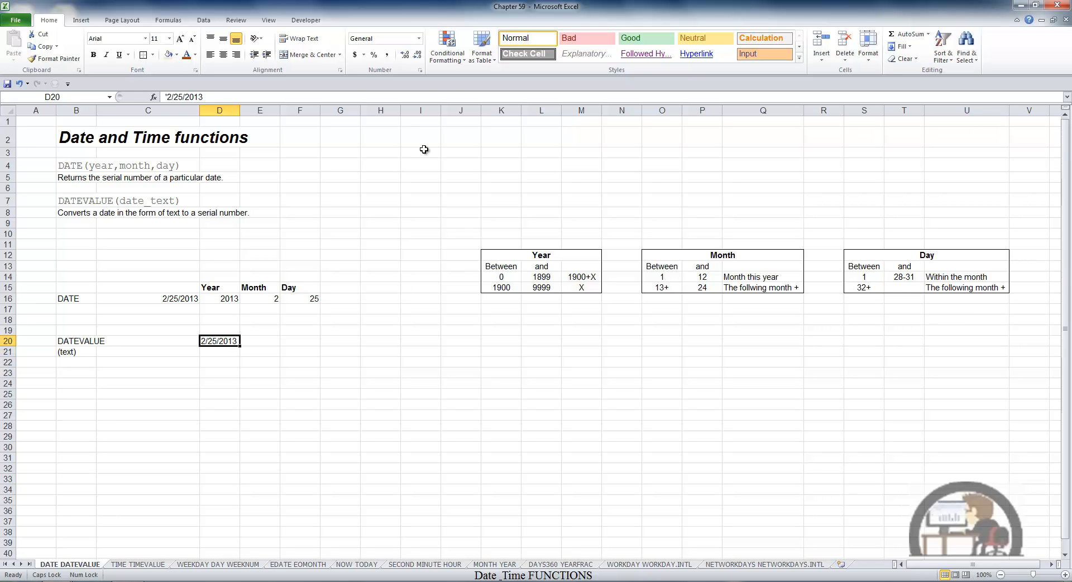
click(420, 40)
click(391, 81)
Enter a DATEVALUE formula in C20 that converts the text date in D20
click(152, 338)
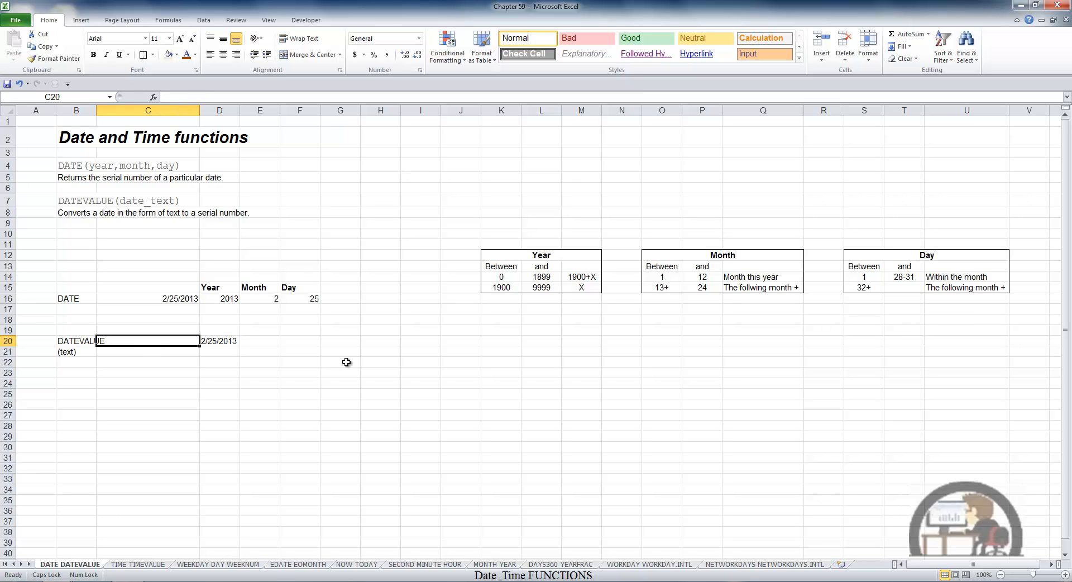
text(=D)
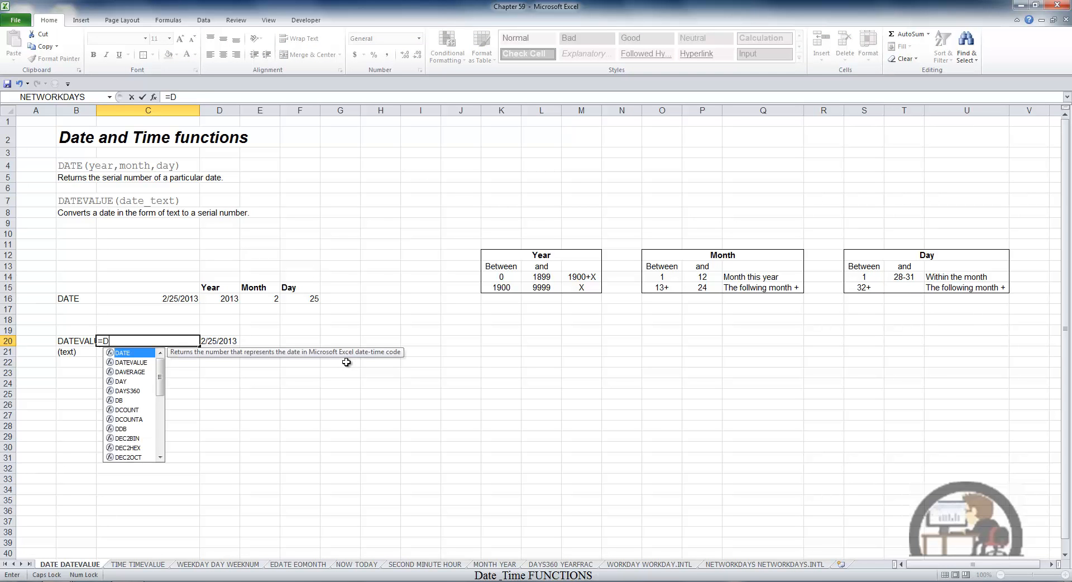
text(ATEV)
key(Tab)
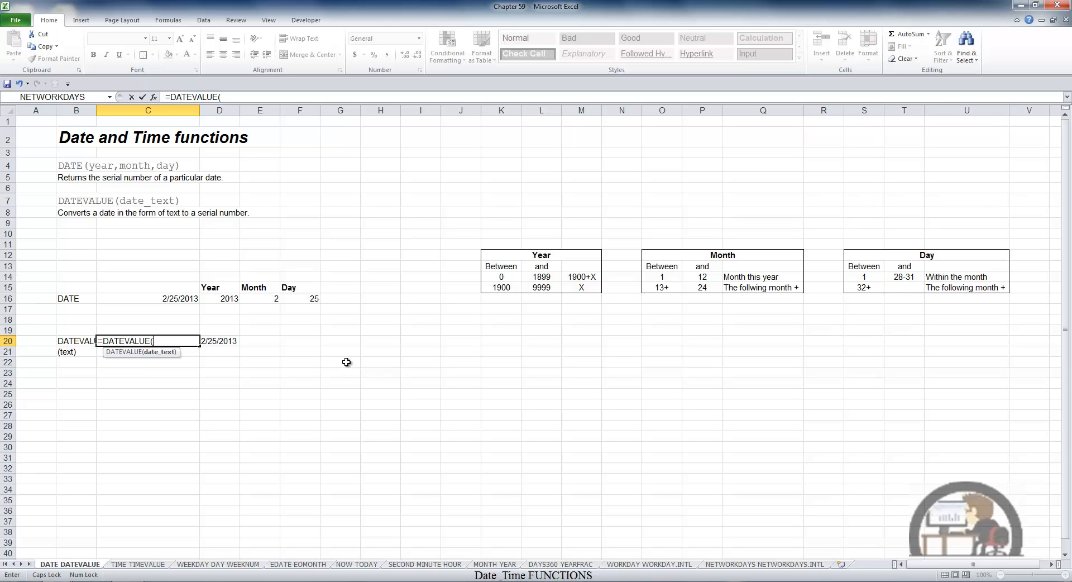
click(221, 341)
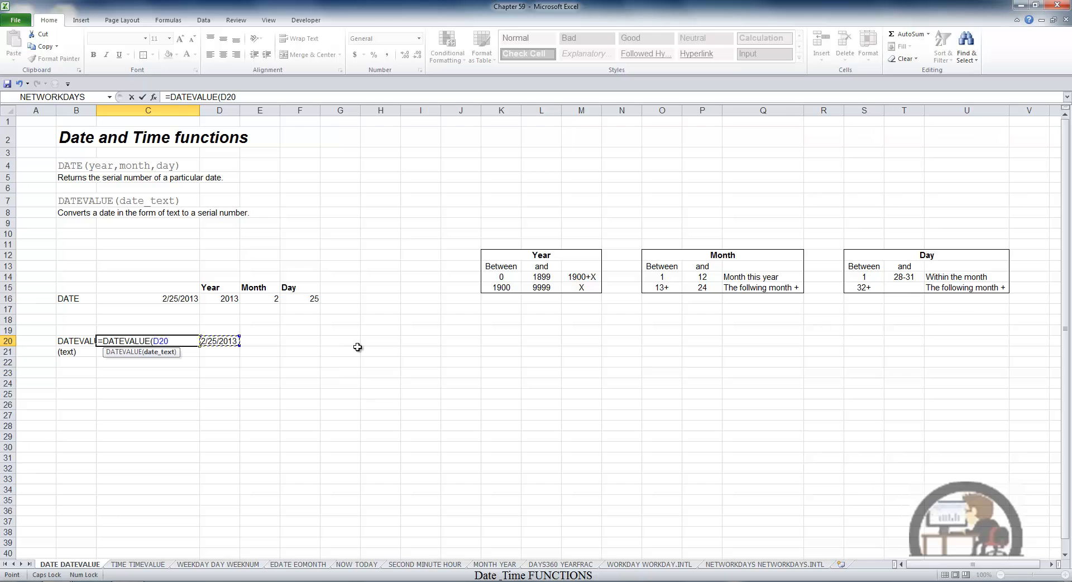
key(Return)
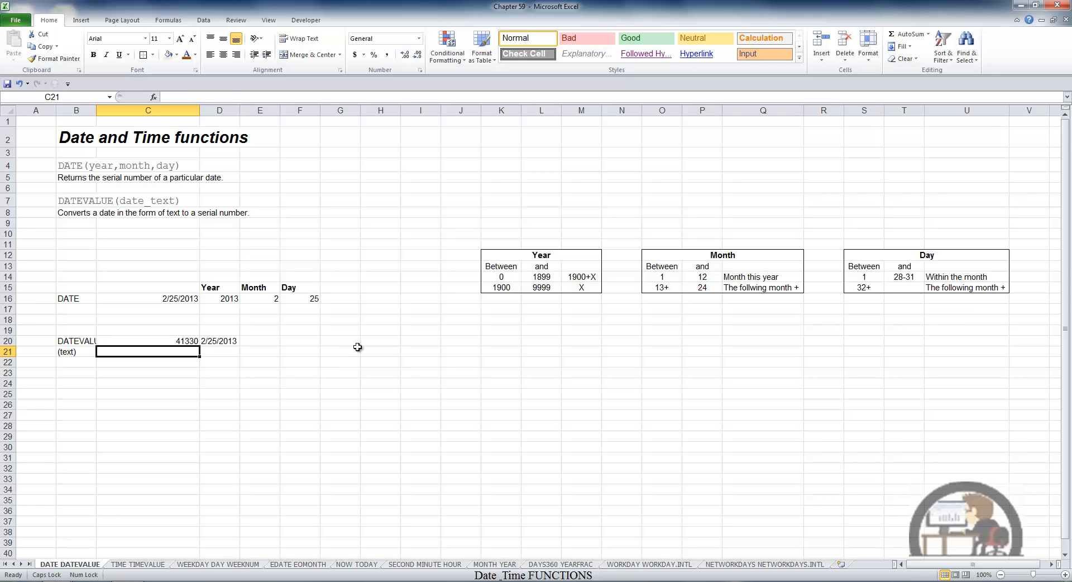
Format the DATEVALUE result in C20 as Short Date
click(193, 342)
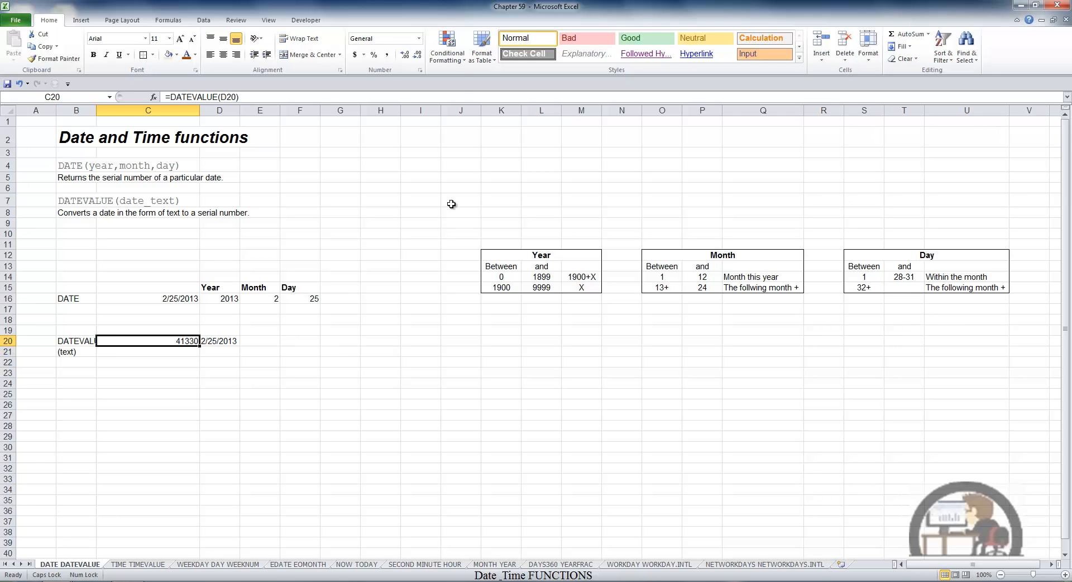
click(418, 38)
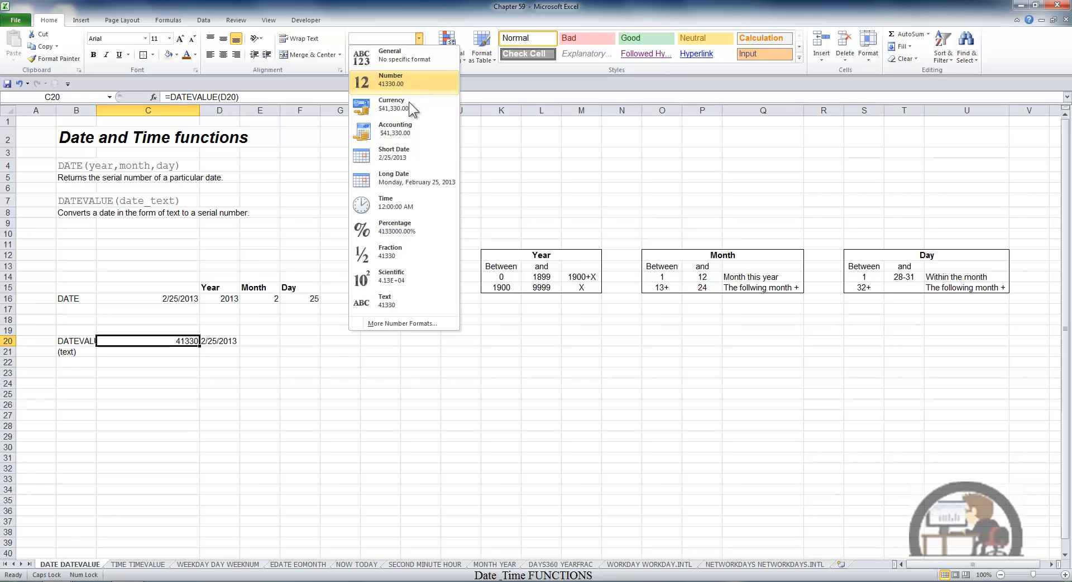
click(393, 155)
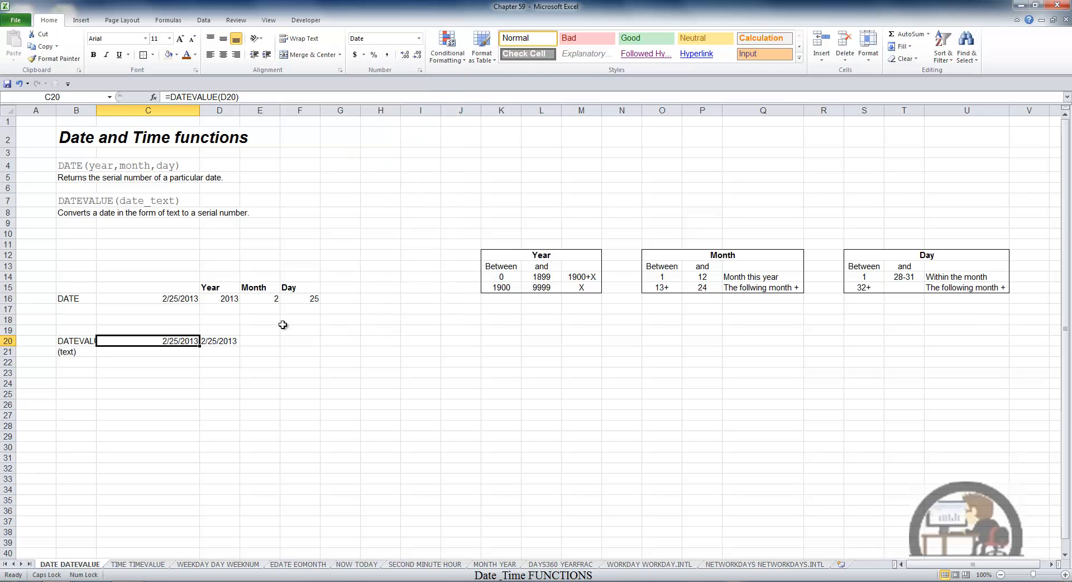
drag(283, 324, 282, 326)
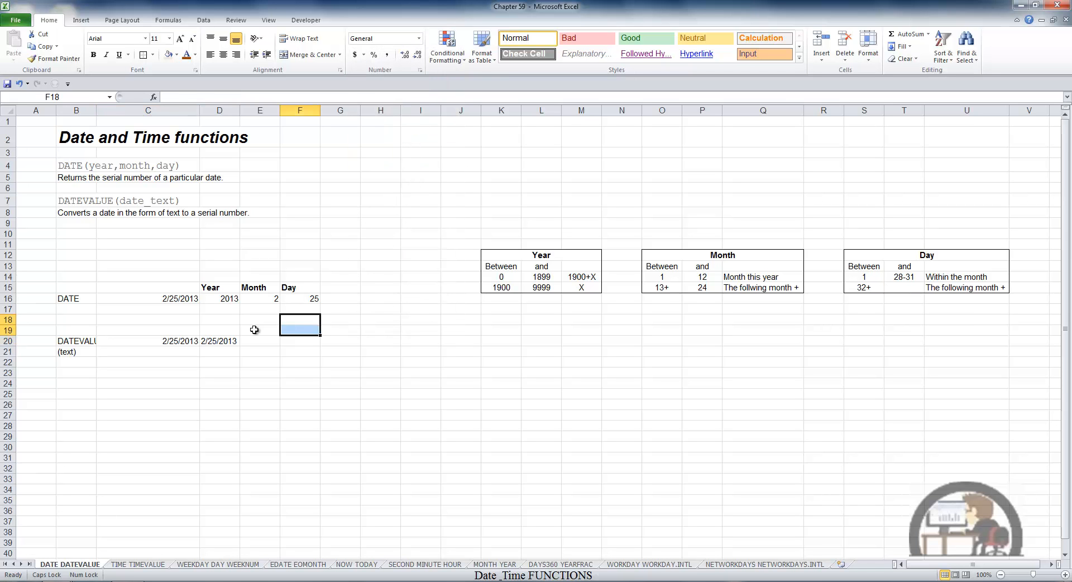
click(225, 341)
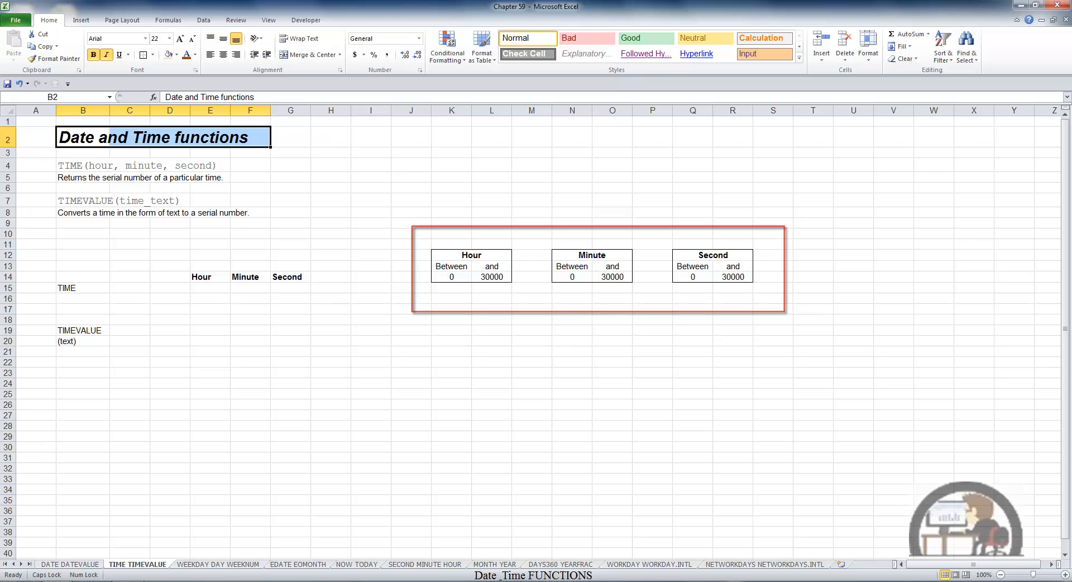
On the TIME TIMEVALUE sheet, enter a TIME formula in C15 that takes hour, minute and second from E15, F15 and G15
click(140, 287)
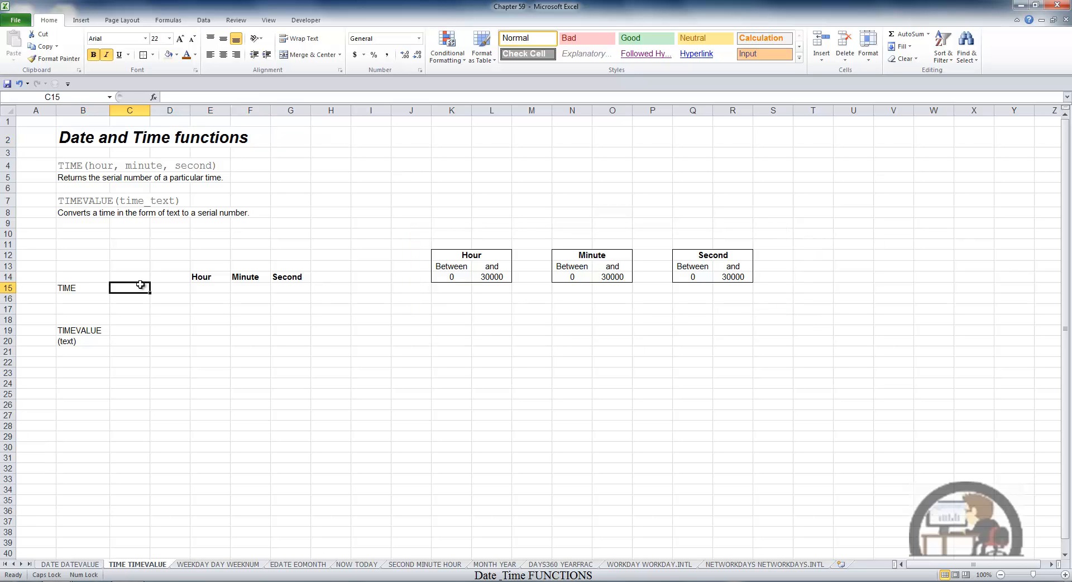
text(=TIM)
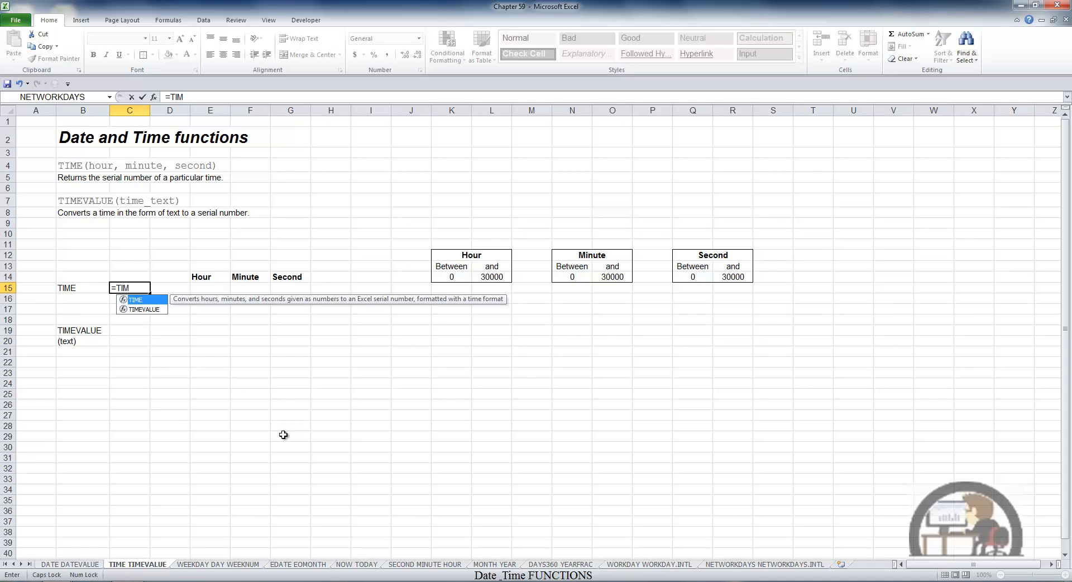
text(E()
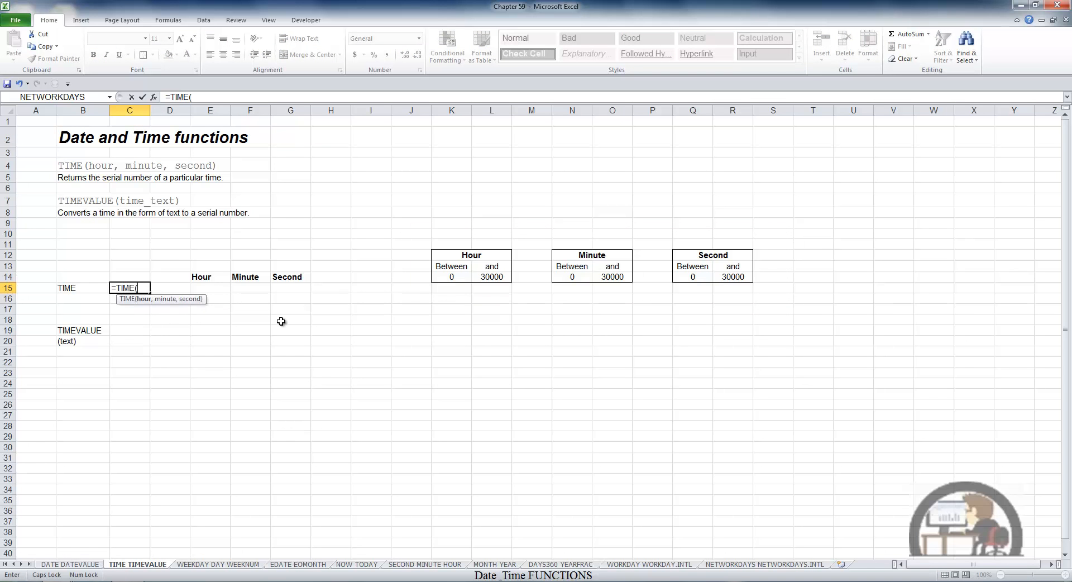
click(217, 287)
text(,)
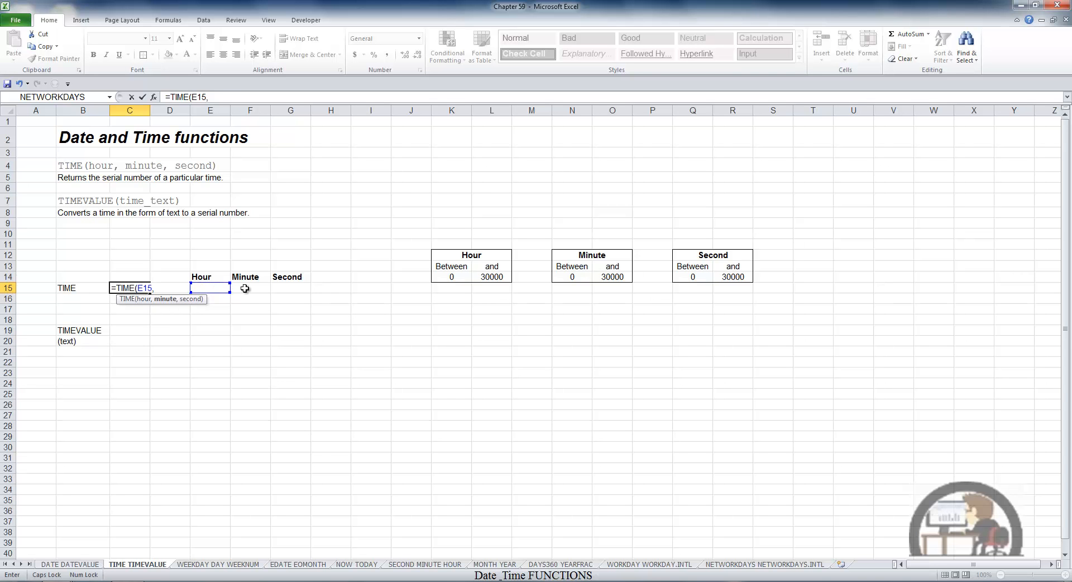
click(245, 288)
text(,)
click(288, 288)
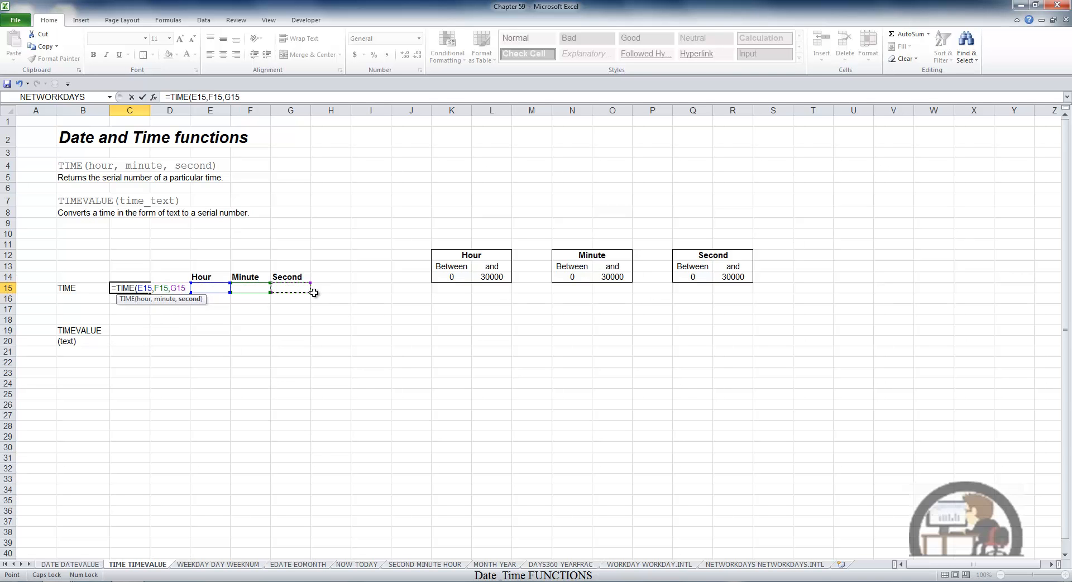
key(Return)
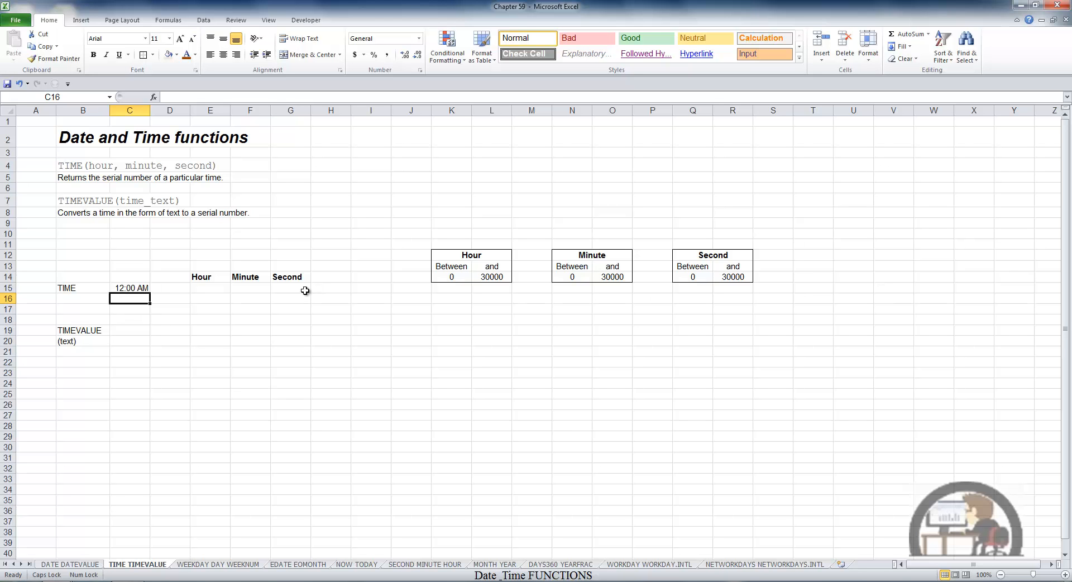
Try 1 and 25 as the hour in E15, and finally set it to 49
click(222, 286)
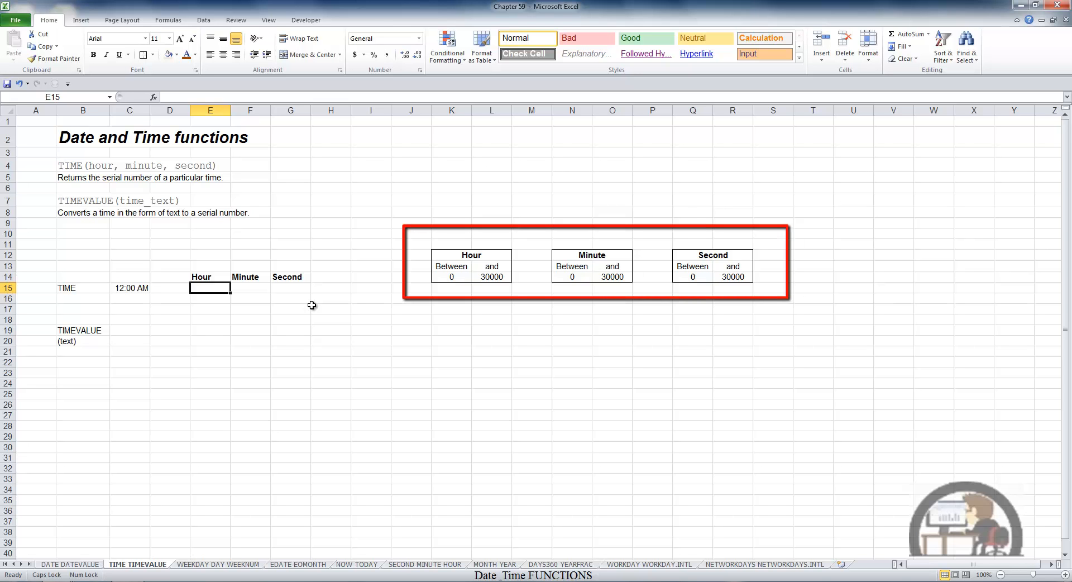
text(1)
key(ctrl+Return)
text(2)
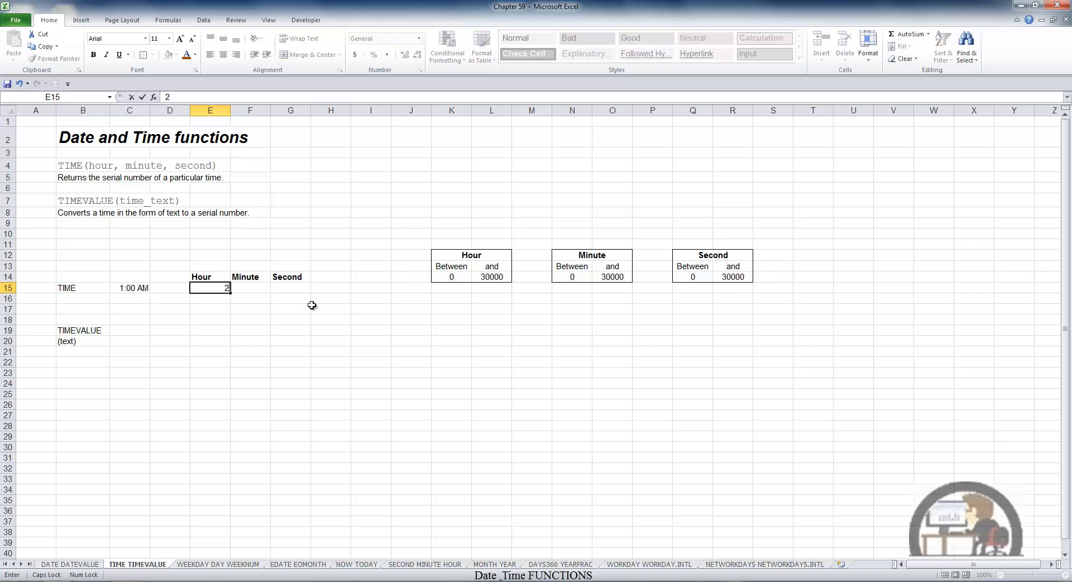
text(5)
key(ctrl+Return)
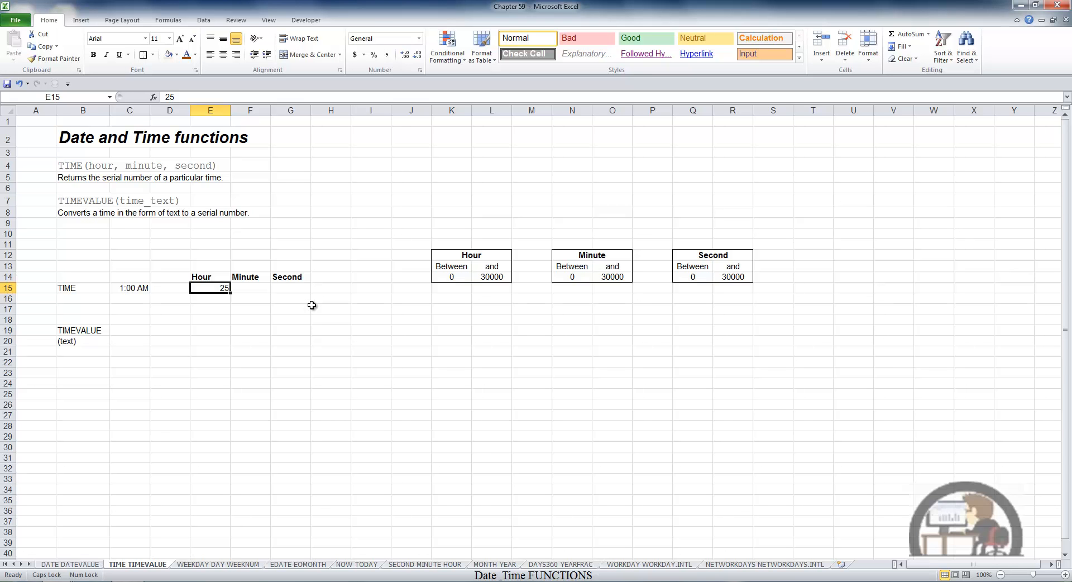
text(49)
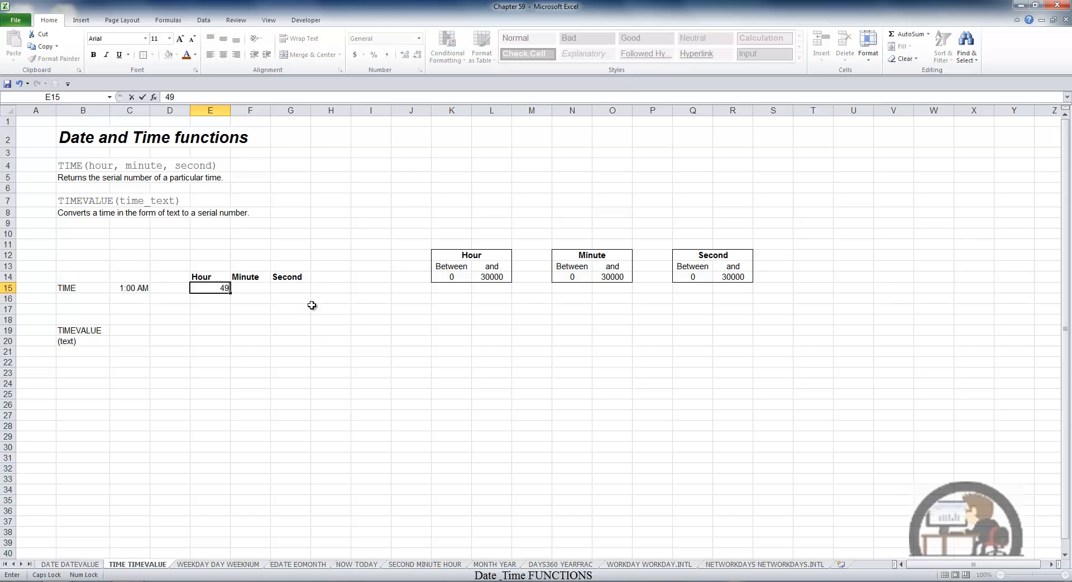
key(ctrl+Return)
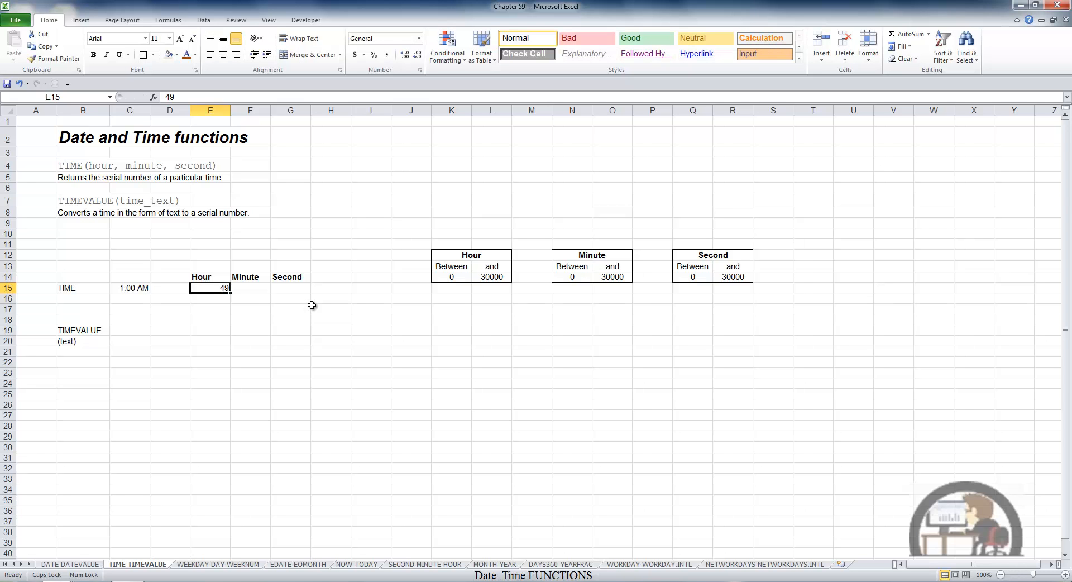
Enter 60 as the minute in F15, and replace it with 62
key(Tab)
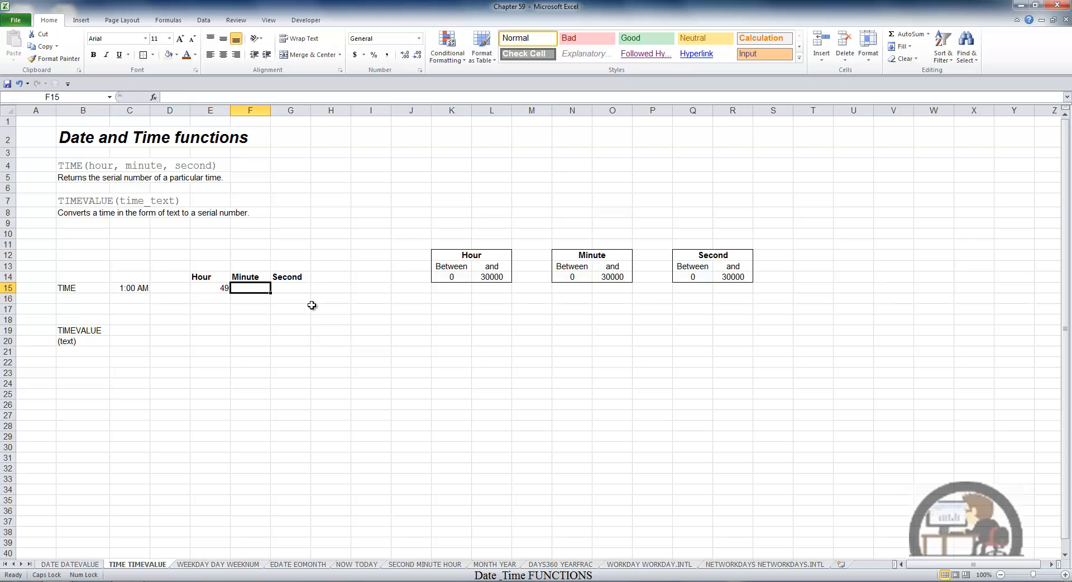
text(60)
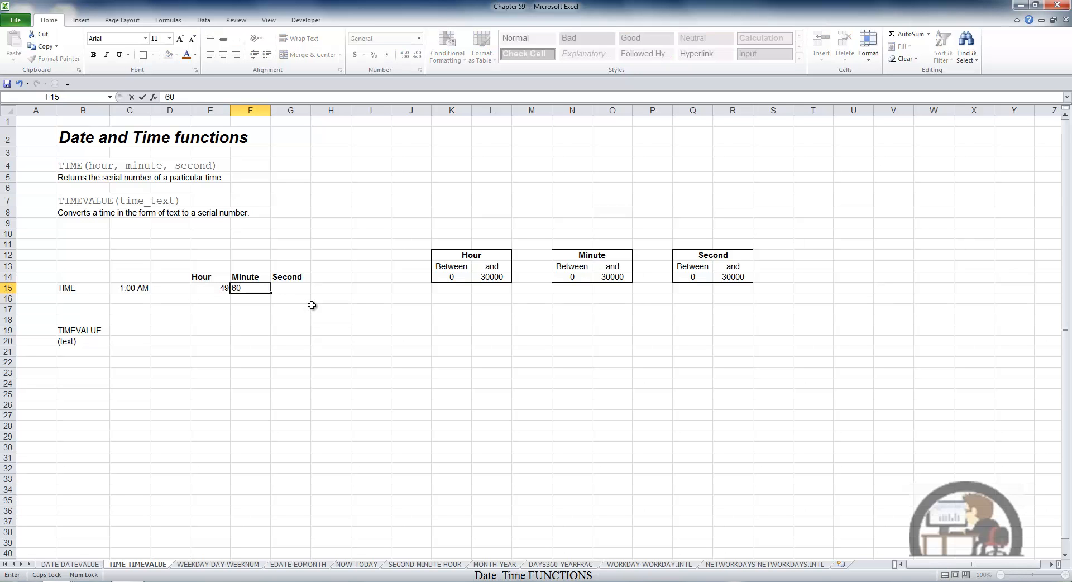
key(ctrl+Return)
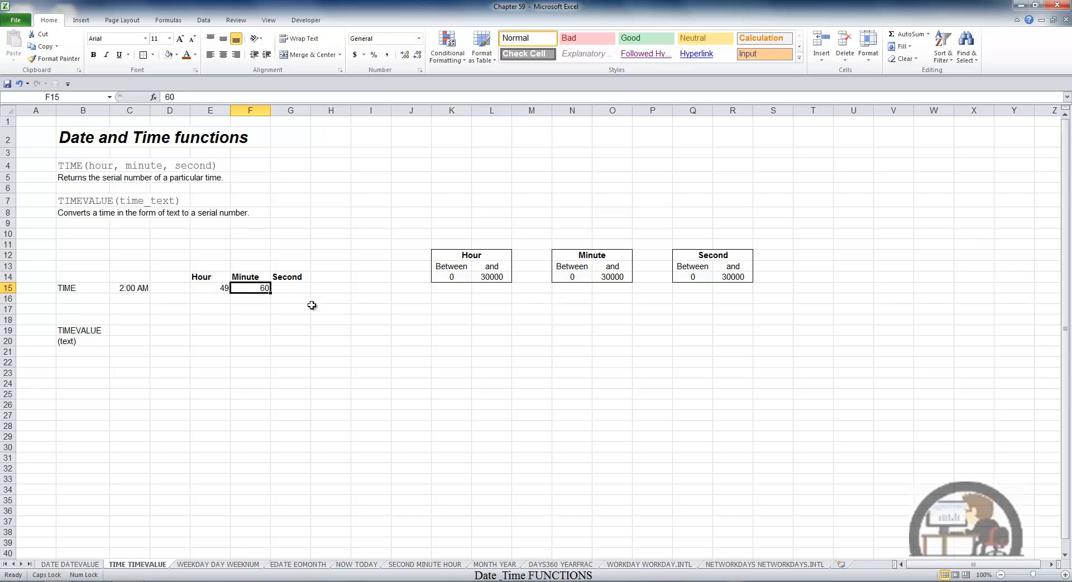
text(62)
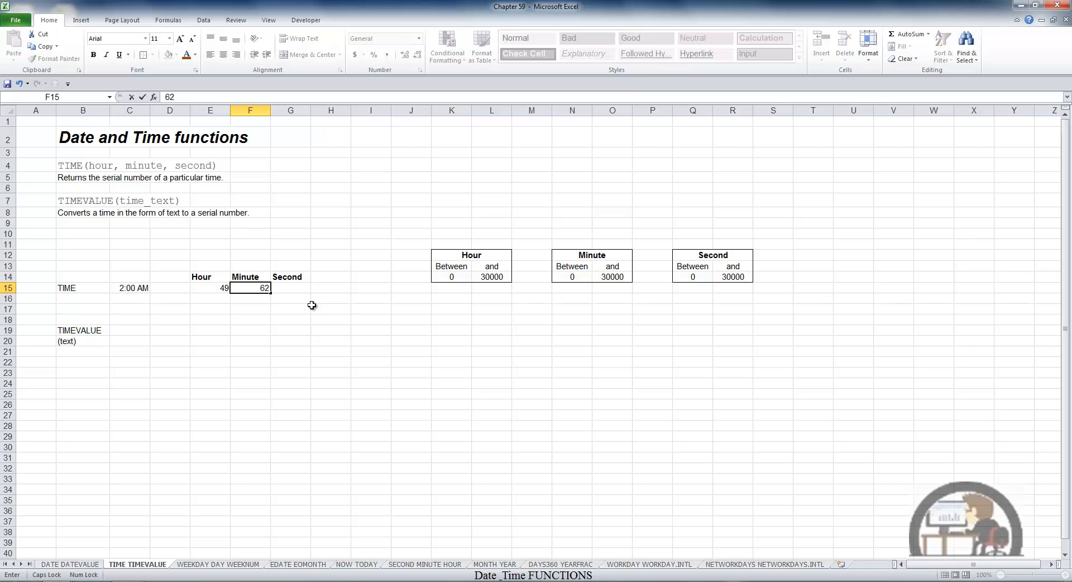
key(ctrl+Return)
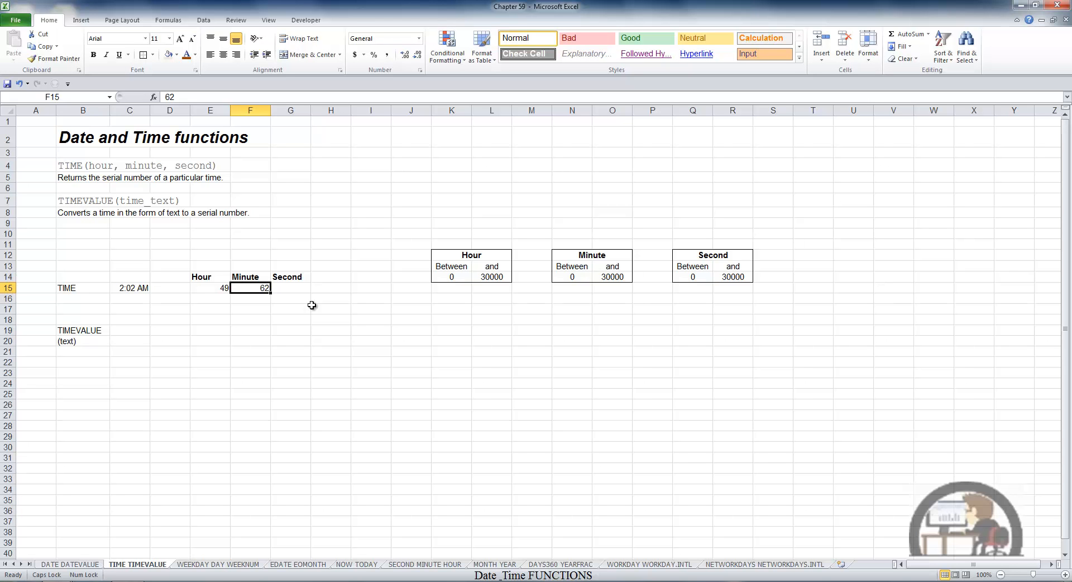
Enter 25 as the second in G15
key(Tab)
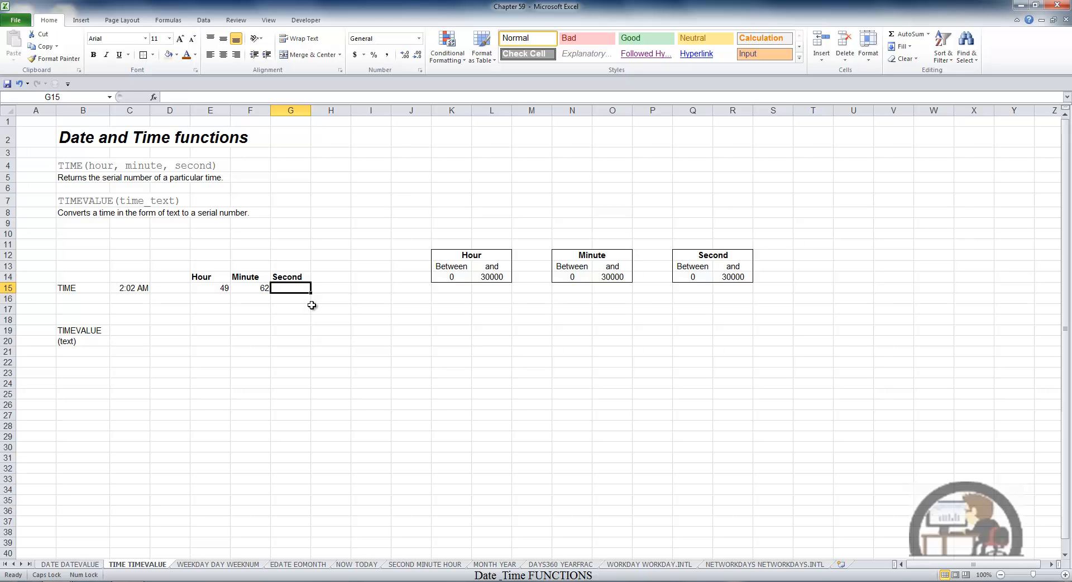
text(25)
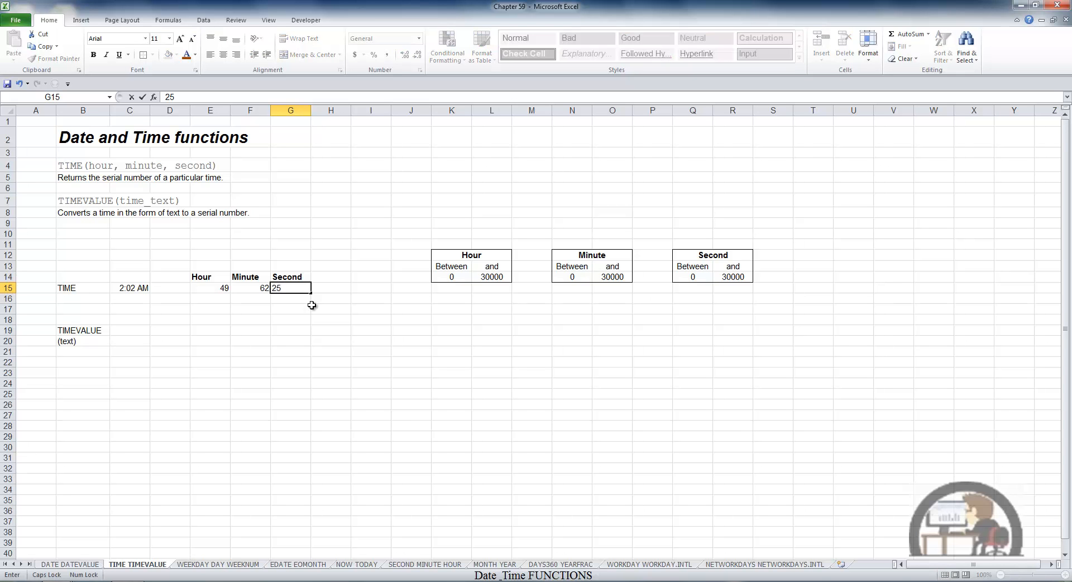
key(ctrl+Return)
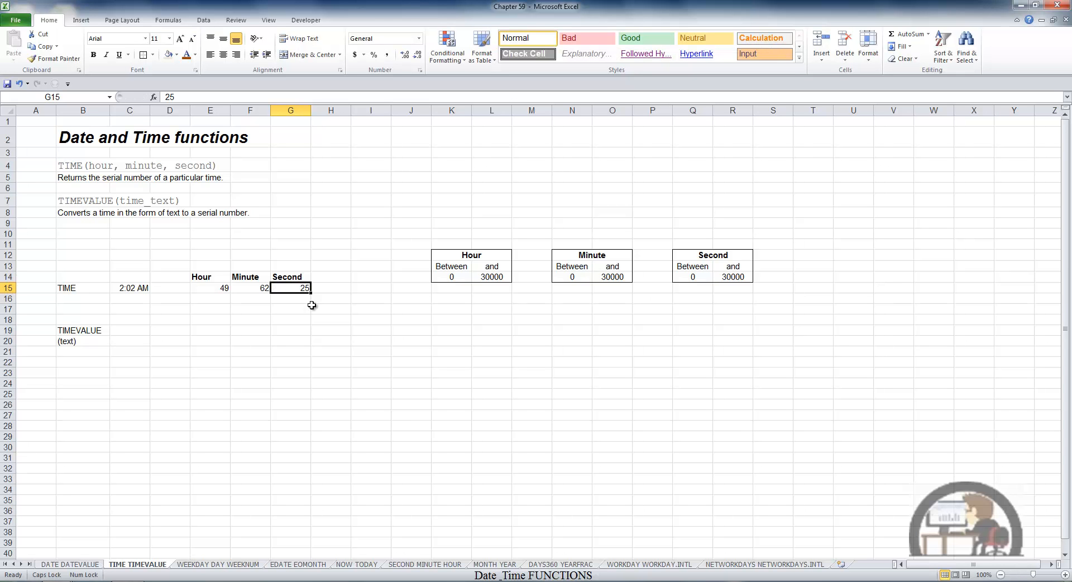
Apply the Time number format to the TIME result in C15
click(138, 287)
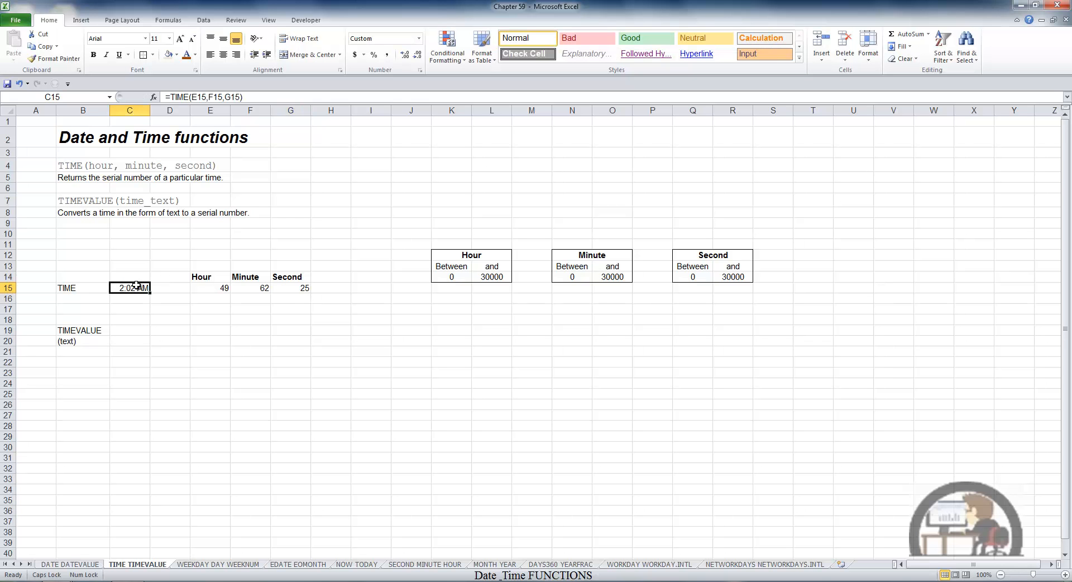
click(419, 39)
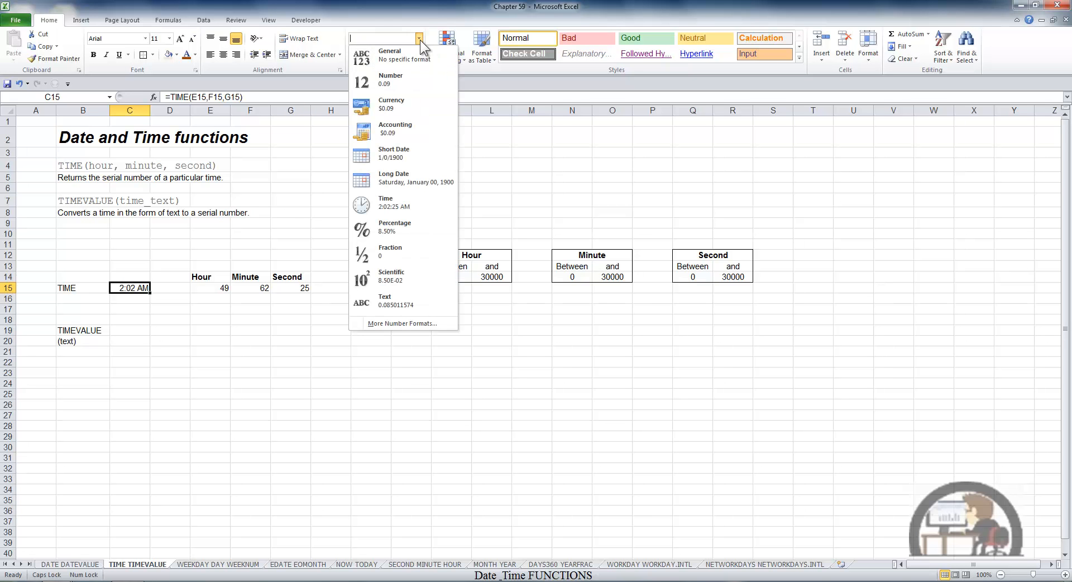
click(391, 198)
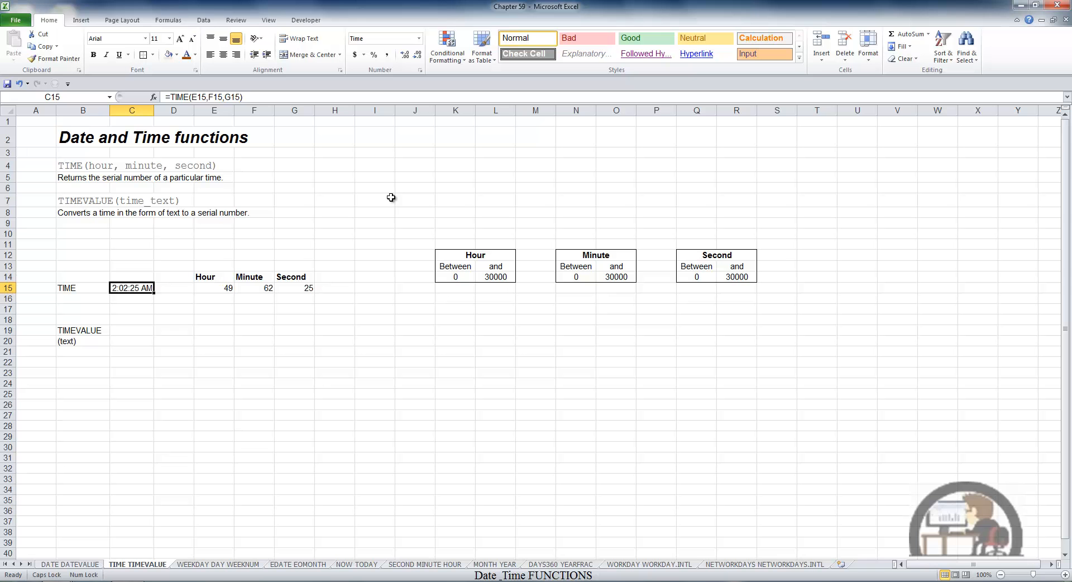
Enter a TIMEVALUE formula in C19 that converts the text time in E19
click(137, 332)
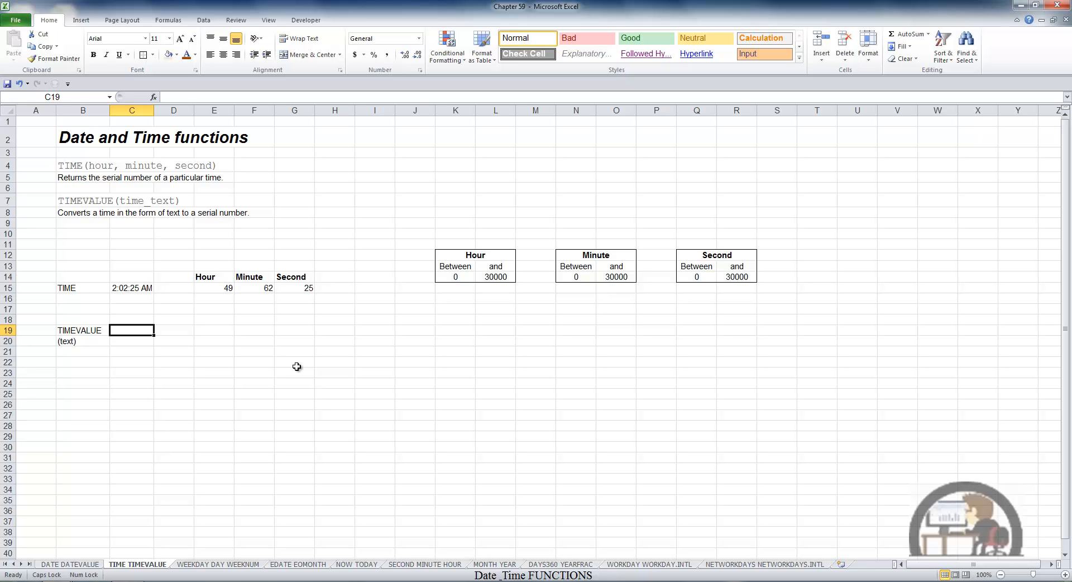
text(=TIMEVALUE()
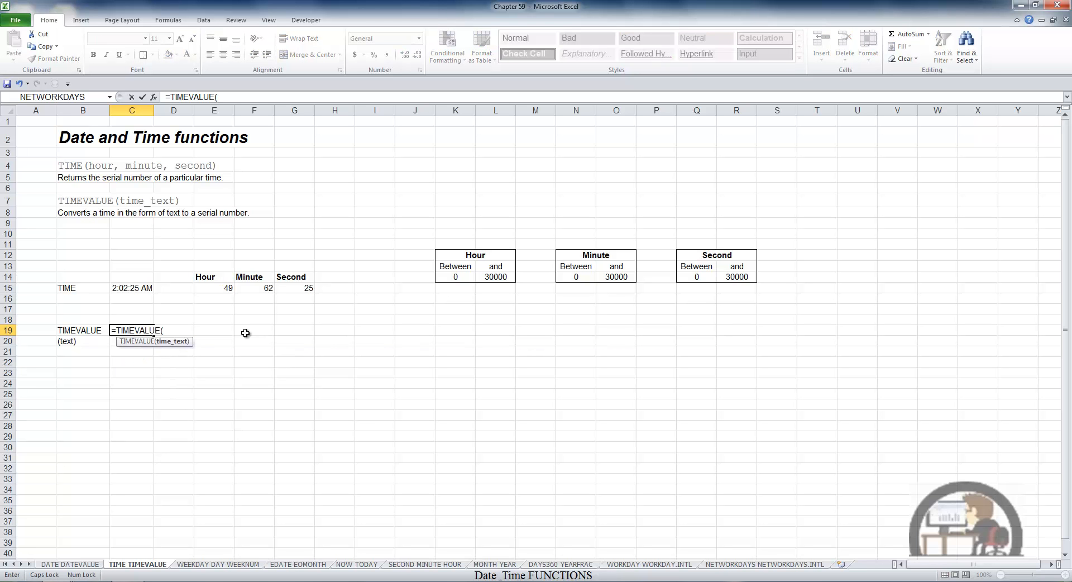
click(221, 332)
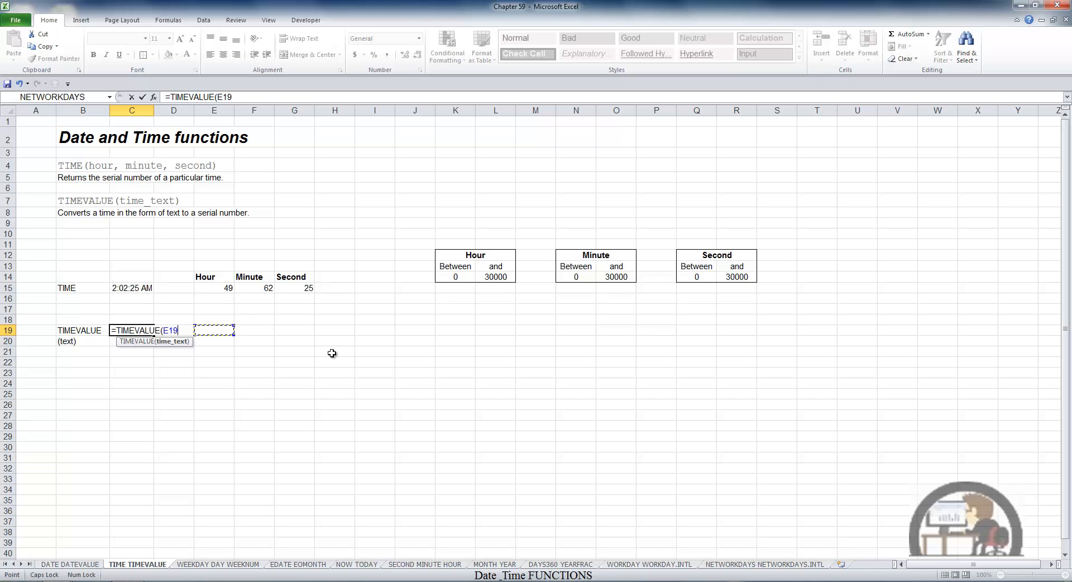
key(Return)
Enter the time 2:02 AM as text in E19, with a leading apostrophe
key(Right)
key(Right)
key(Up)
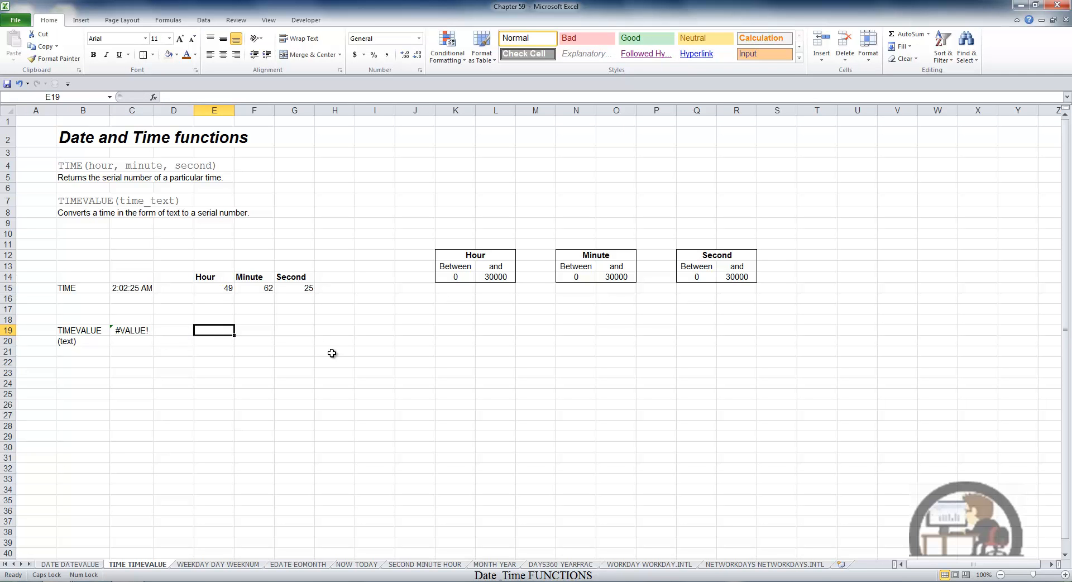
text('2)
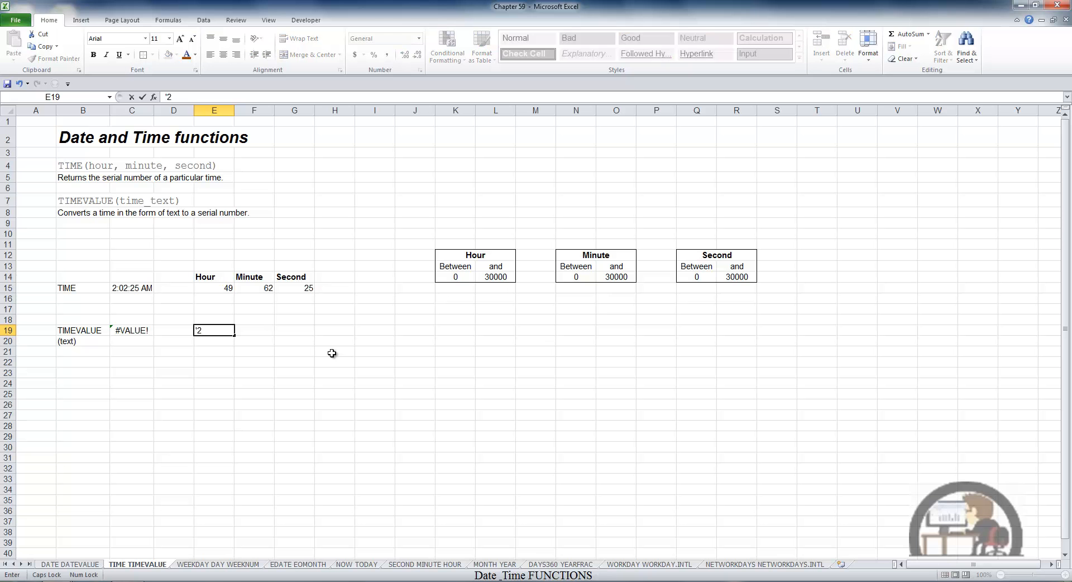
text(:02 AM)
key(Return)
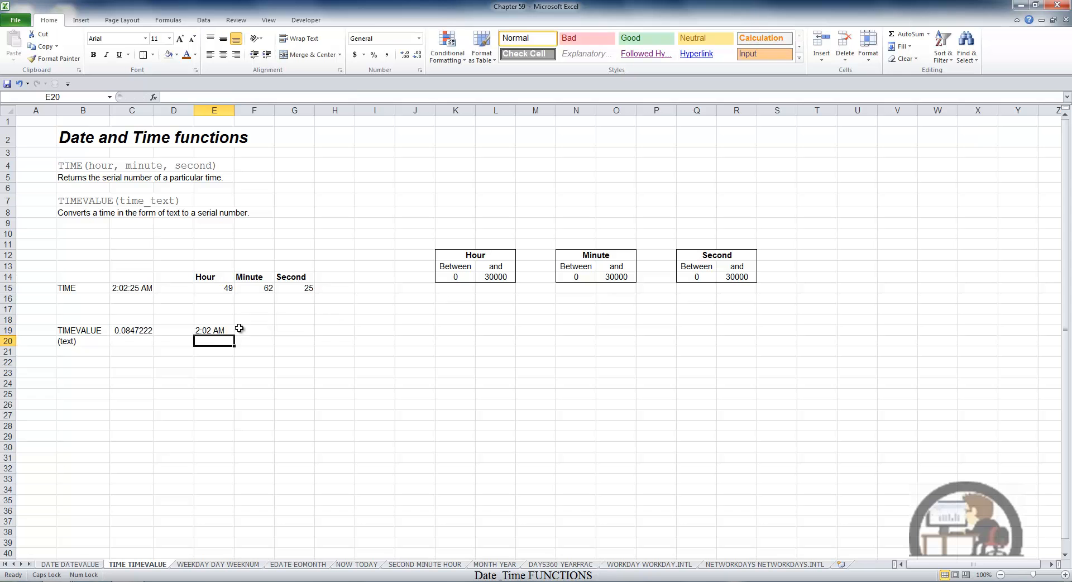
Apply the Time number format to the TIMEVALUE result in C19
click(222, 331)
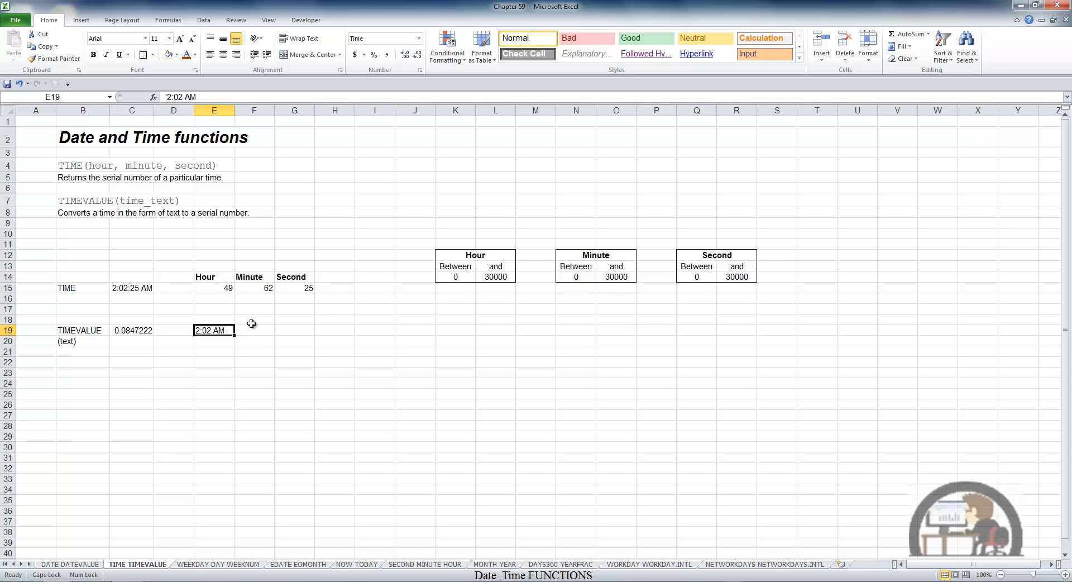
click(145, 330)
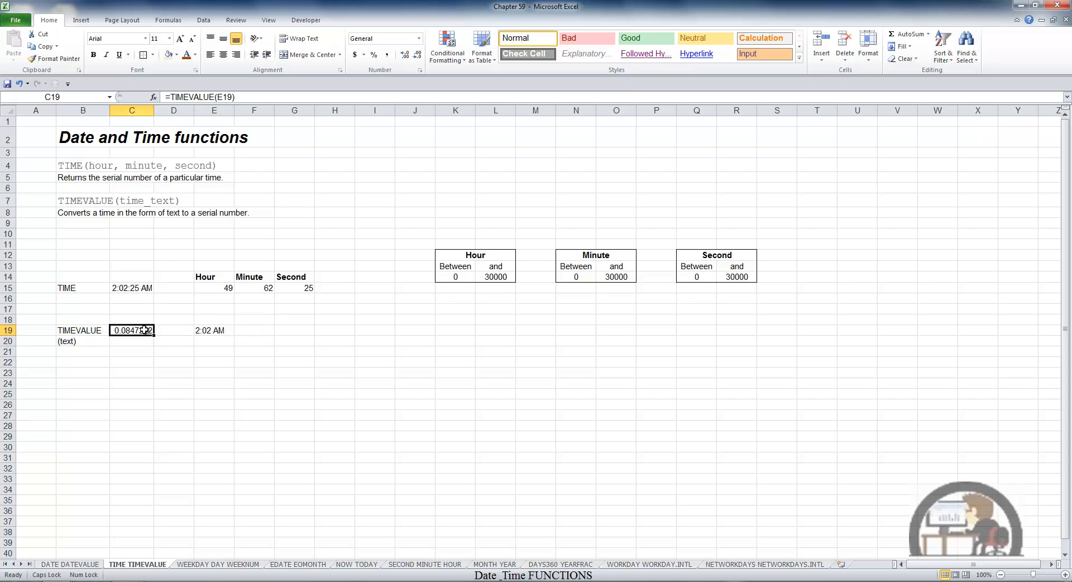
click(419, 38)
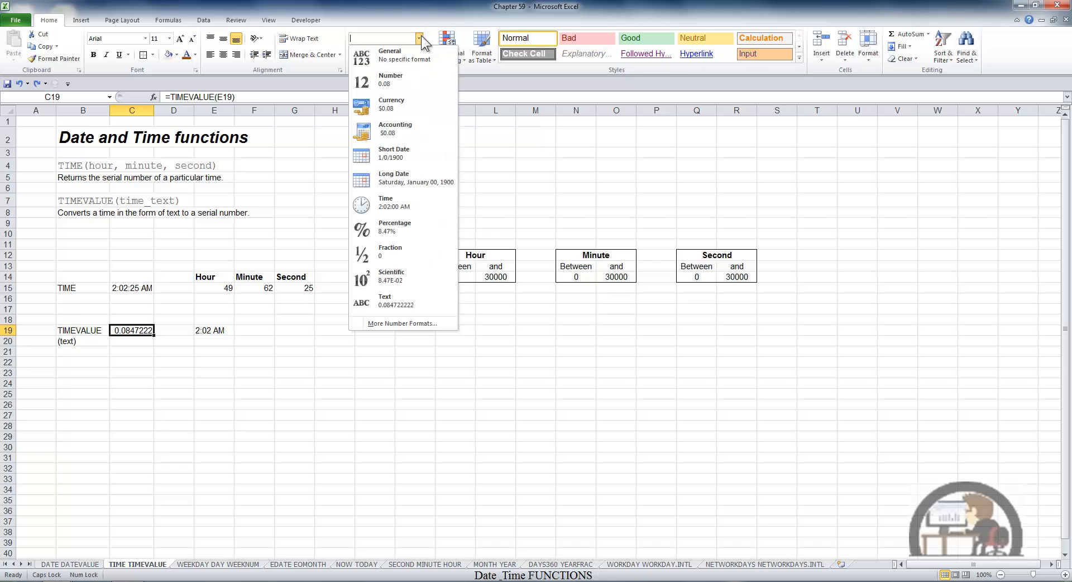
click(387, 203)
click(137, 361)
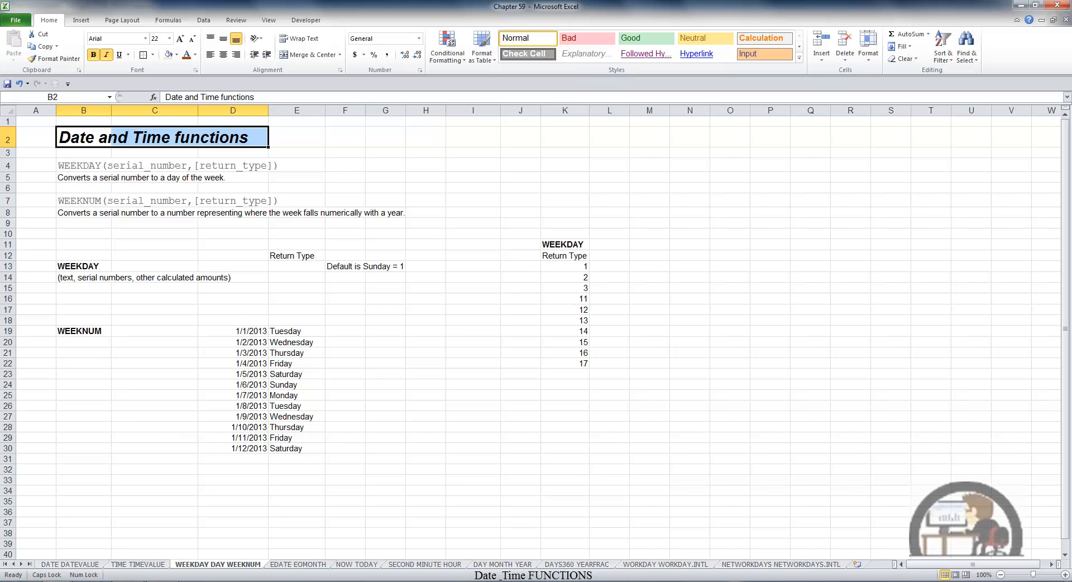
On the WEEKDAY DAY WEEKNUM sheet, enter a WEEKDAY formula in C13 that takes its serial number from D13
click(171, 267)
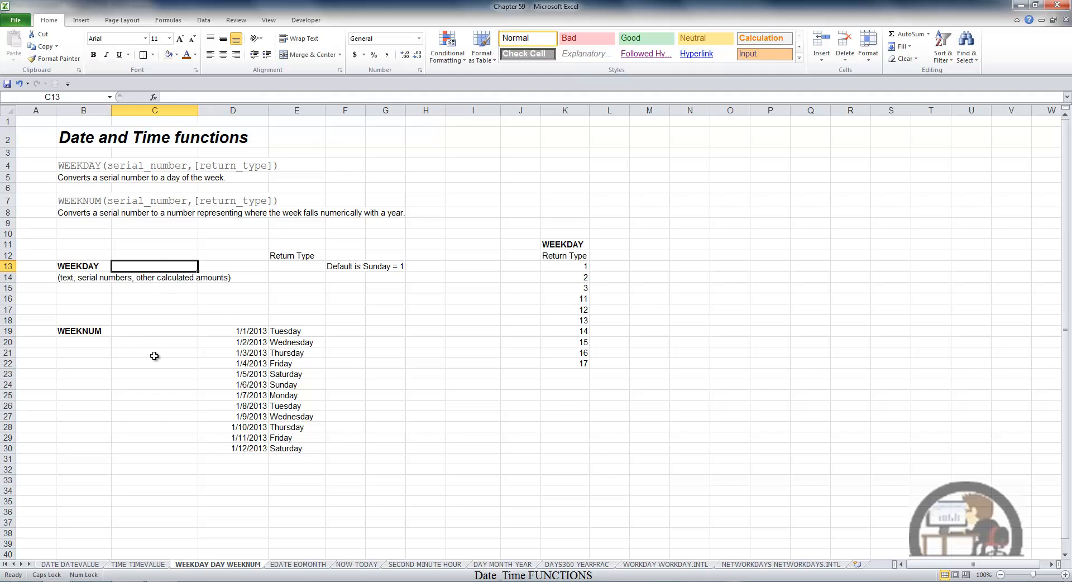
text(=WEEKDAY()
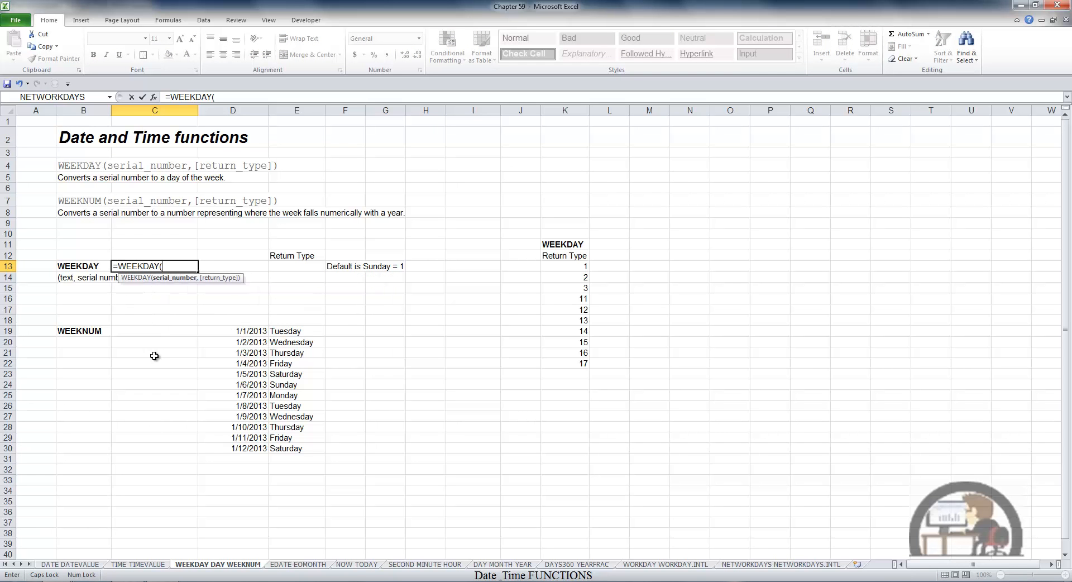
click(254, 266)
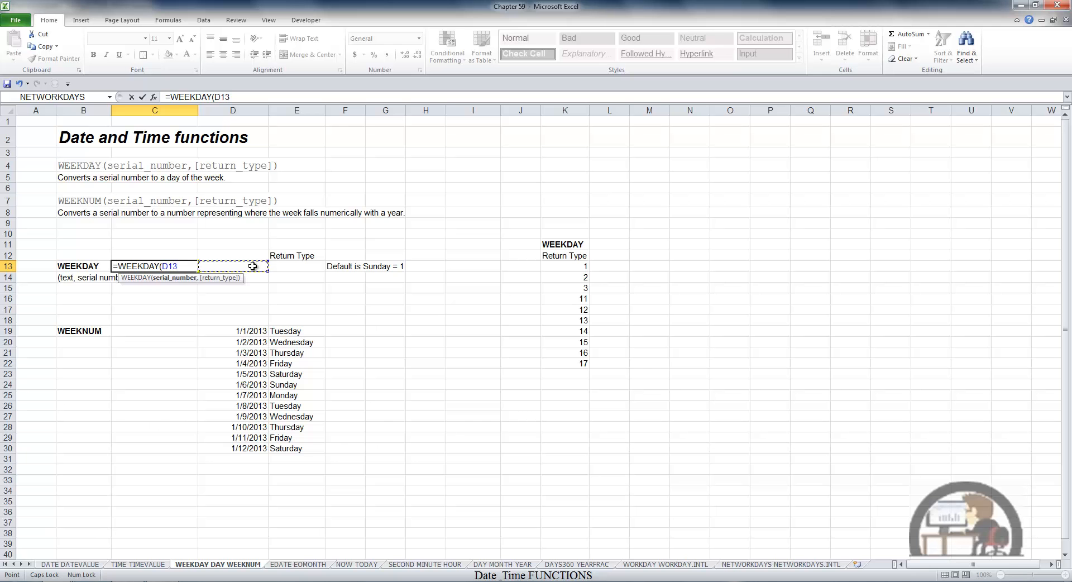
key(ctrl+Return)
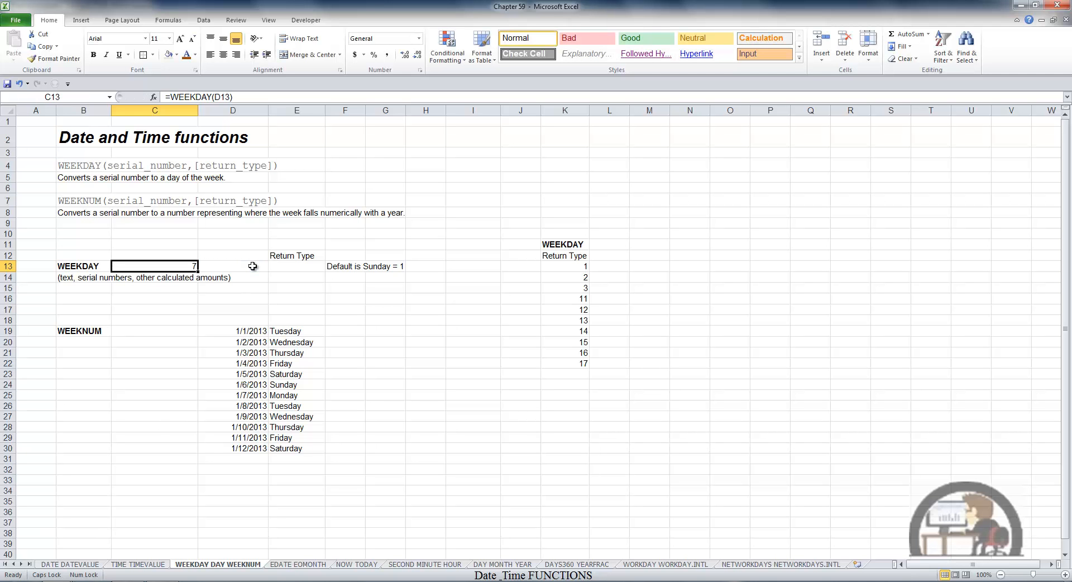
Enter the date 1/1/2013 in D13 as the input for the WEEKDAY formula
click(252, 266)
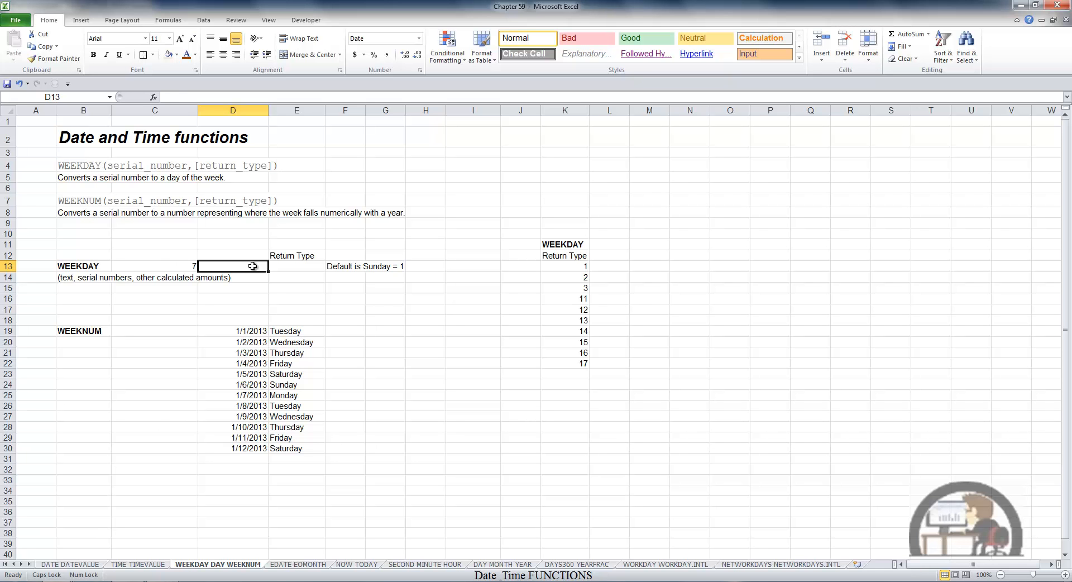
text(1/1/2)
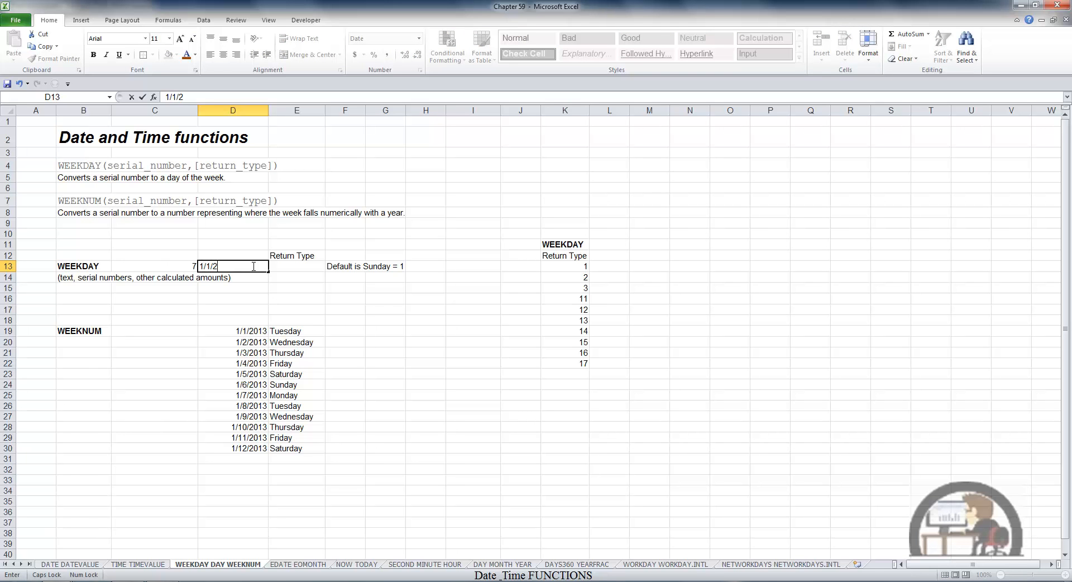
text(013)
key(ctrl+Return)
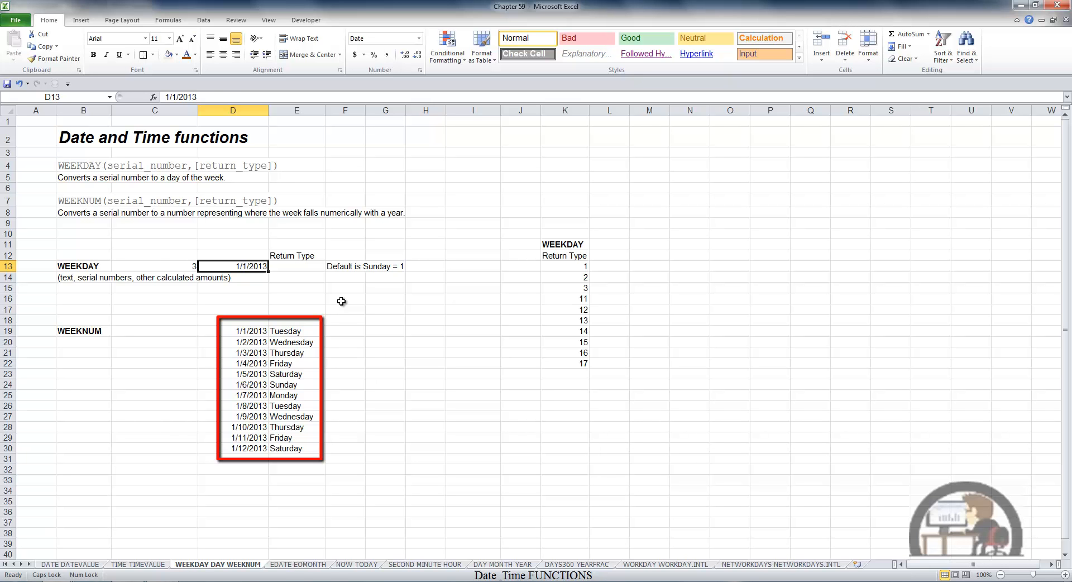
Convert the date 1/1/2013 in D13 to text by adding a leading apostrophe
key(Left)
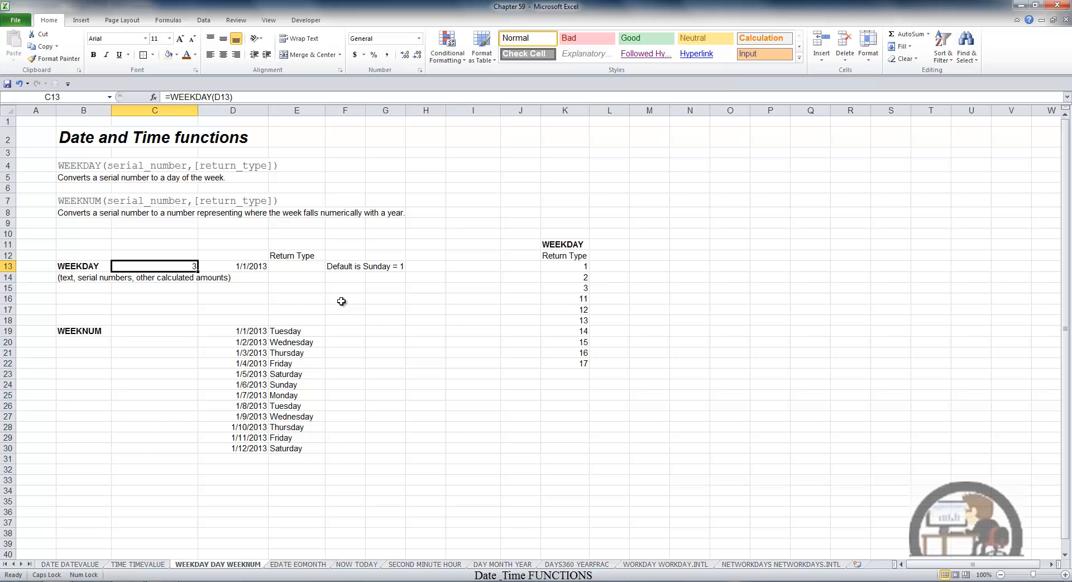
key(Right)
key(F2)
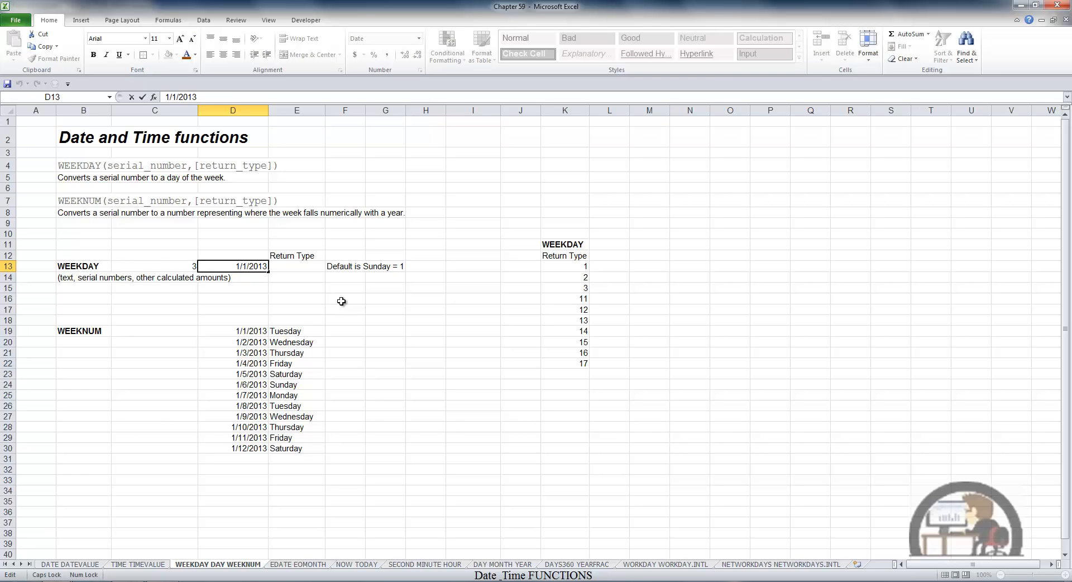
key(Home)
text(')
key(ctrl+Return)
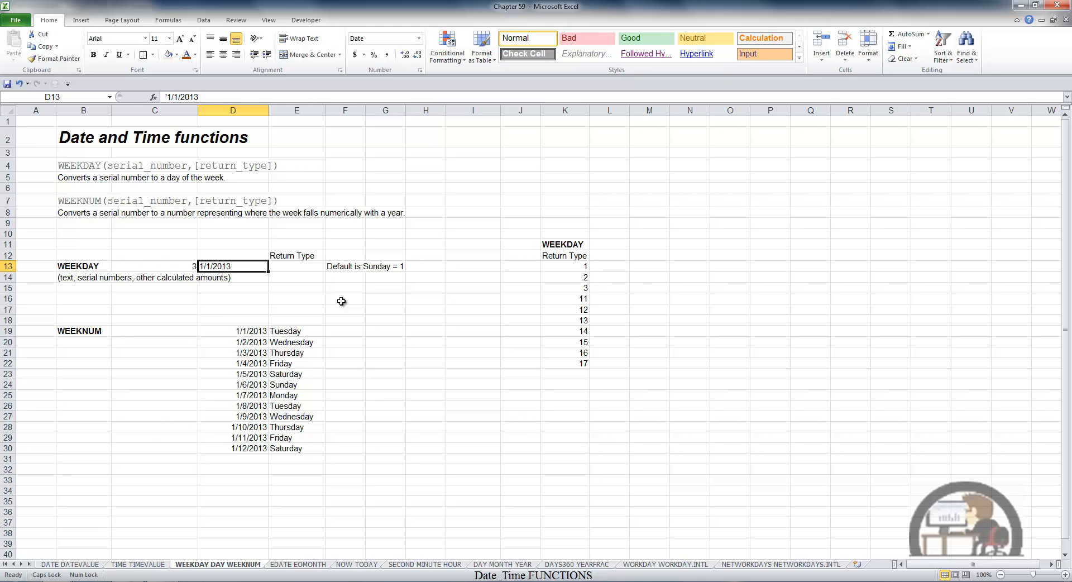
Add E13 as the return type argument of the WEEKDAY formula in C13
key(Left)
key(F2)
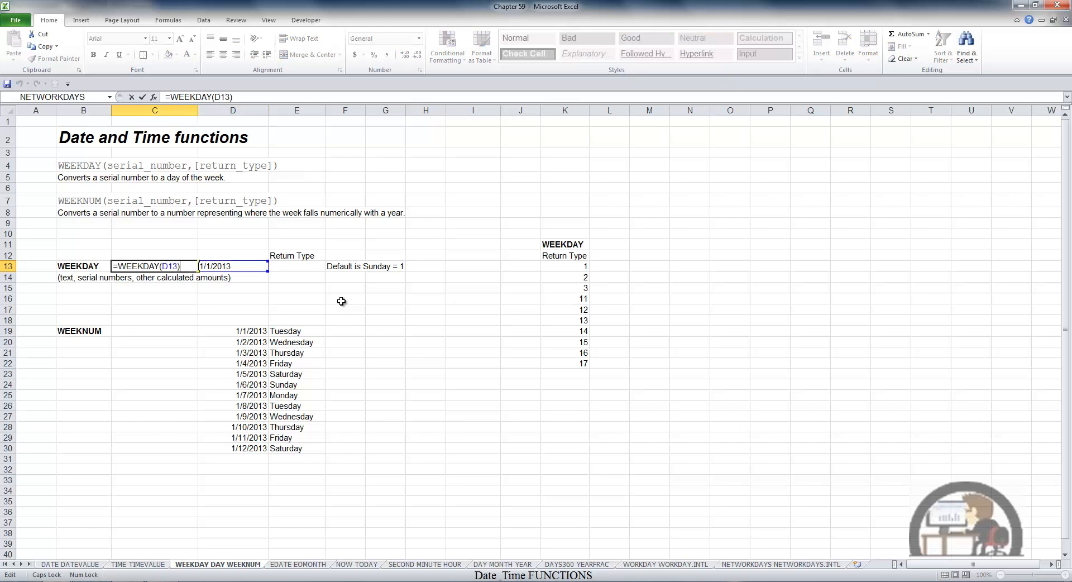
key(Left)
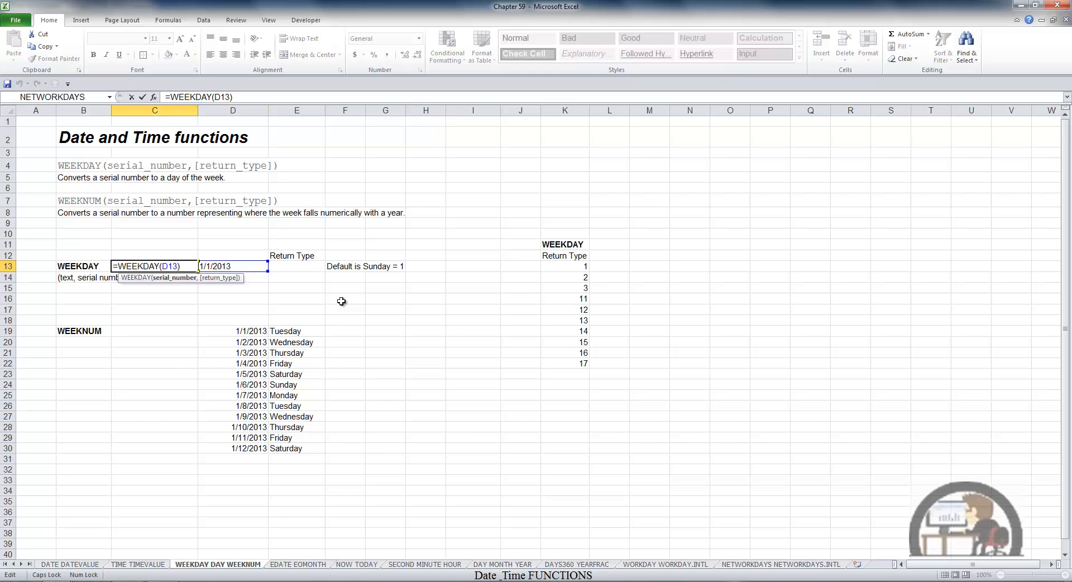
text(,)
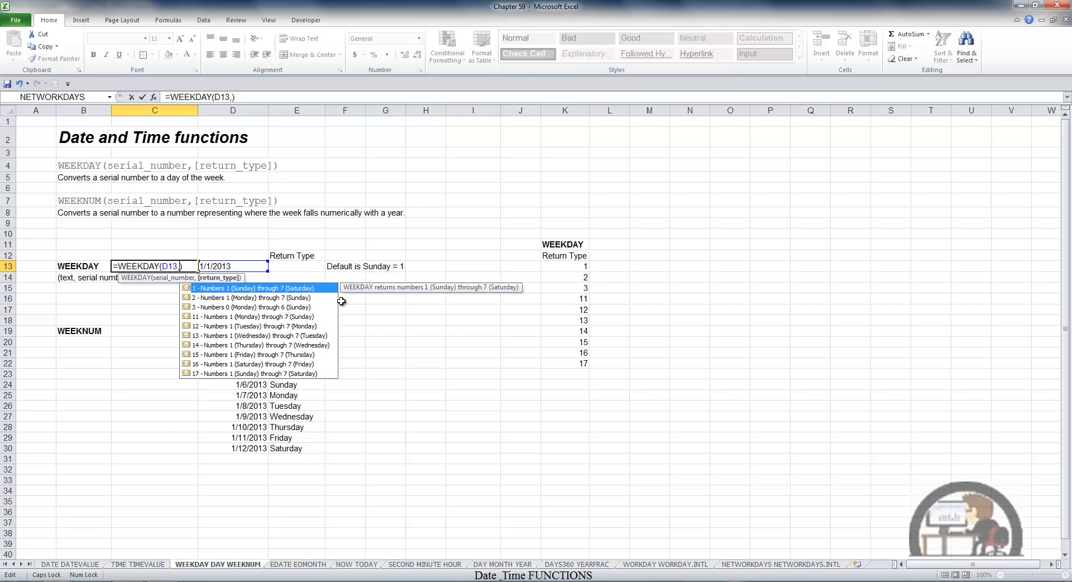
click(298, 263)
key(Return)
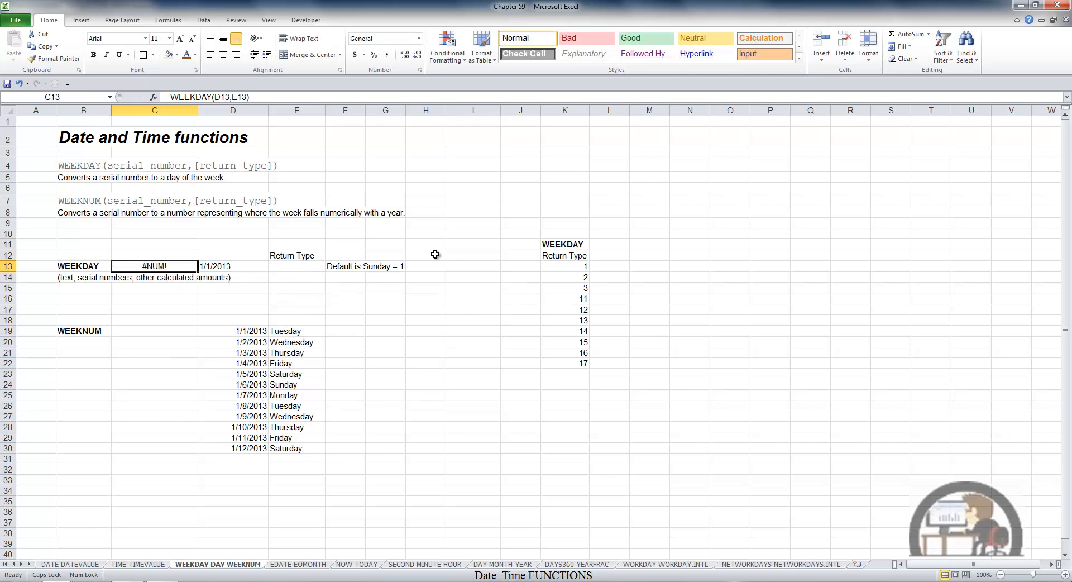
Try return type 1 and then return type 2 in E13 for the WEEKDAY formula
key(Right)
key(Right)
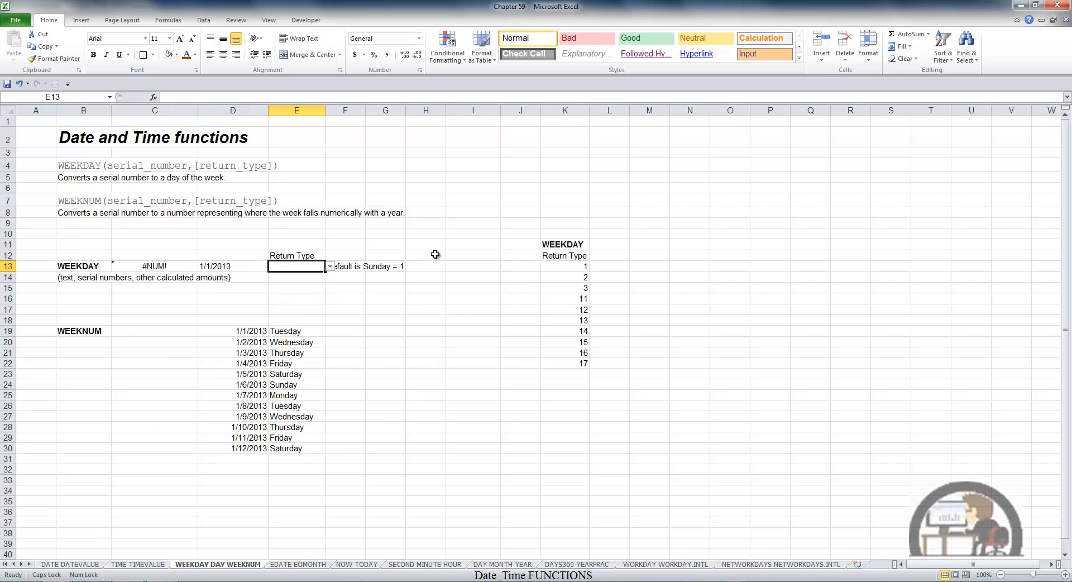
key(alt+Down)
key(Down)
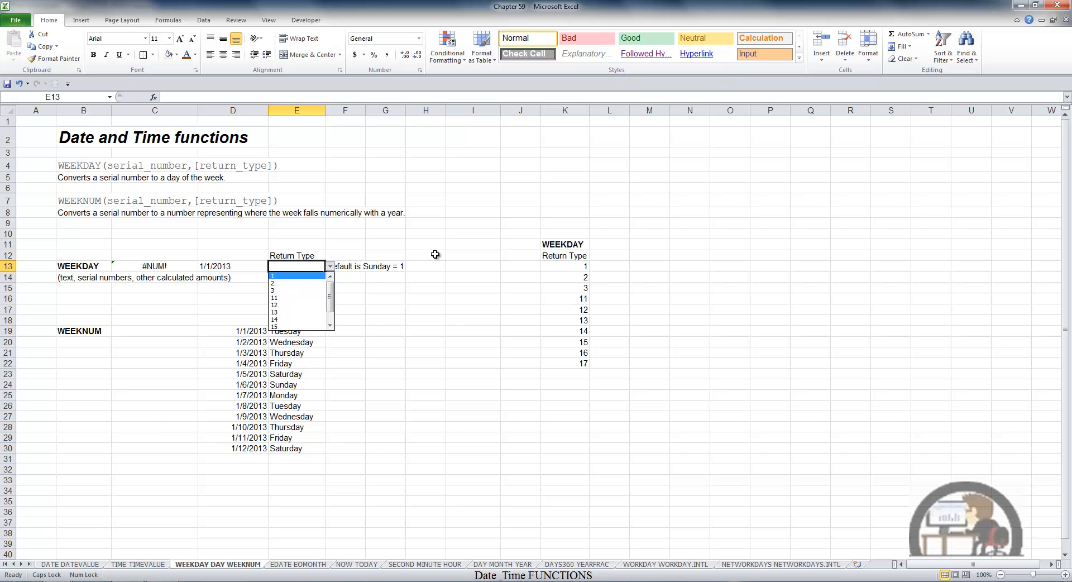
key(Return)
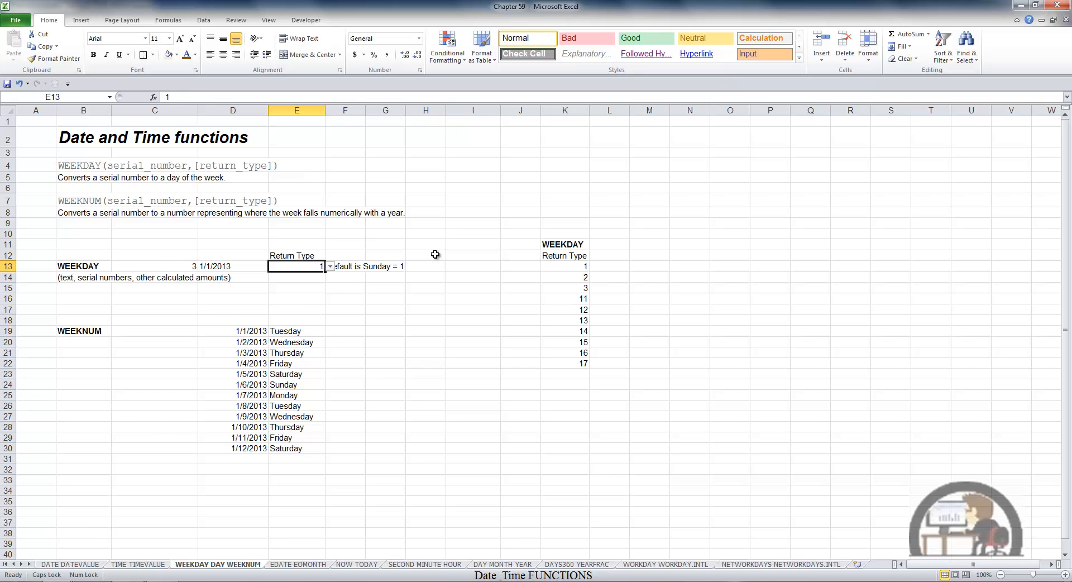
key(alt+Down)
key(Down)
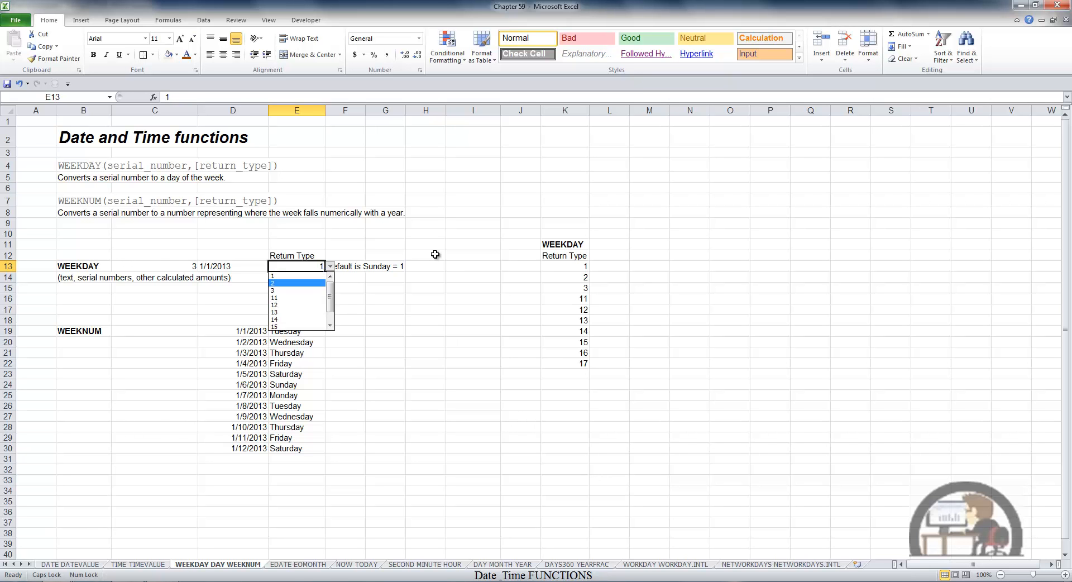
key(Return)
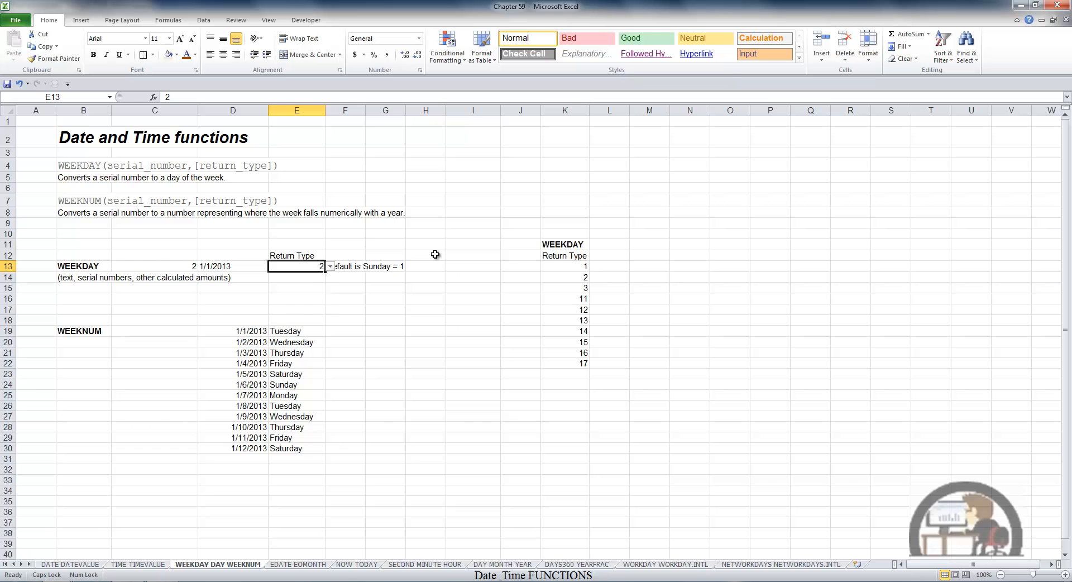
Try return types 11 and 13 in E13 for the WEEKDAY formula
key(alt+Down)
key(Down)
key(Down)
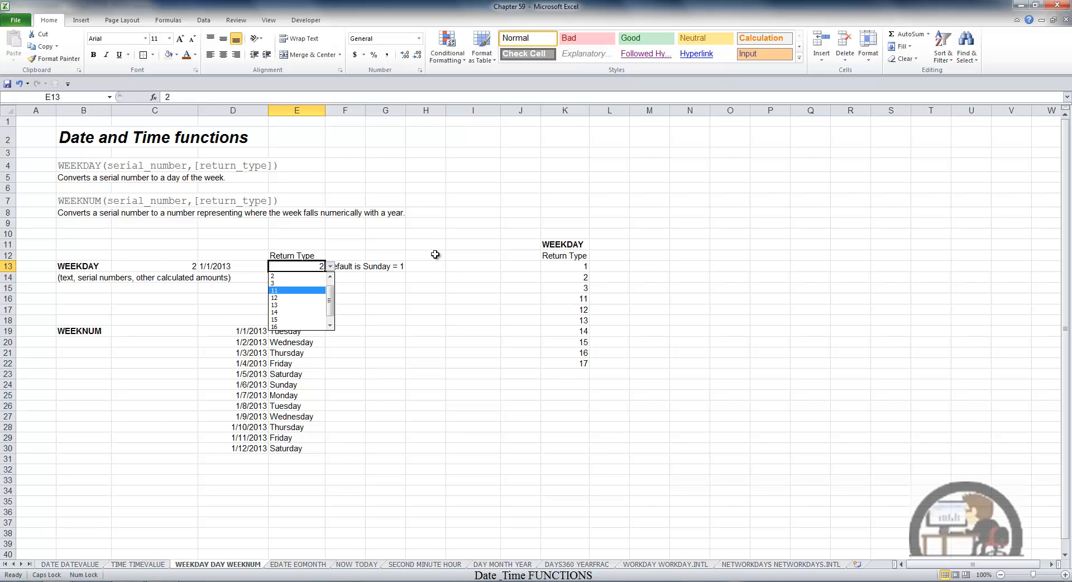
key(Return)
key(alt+Down)
key(Down)
key(Down)
key(Return)
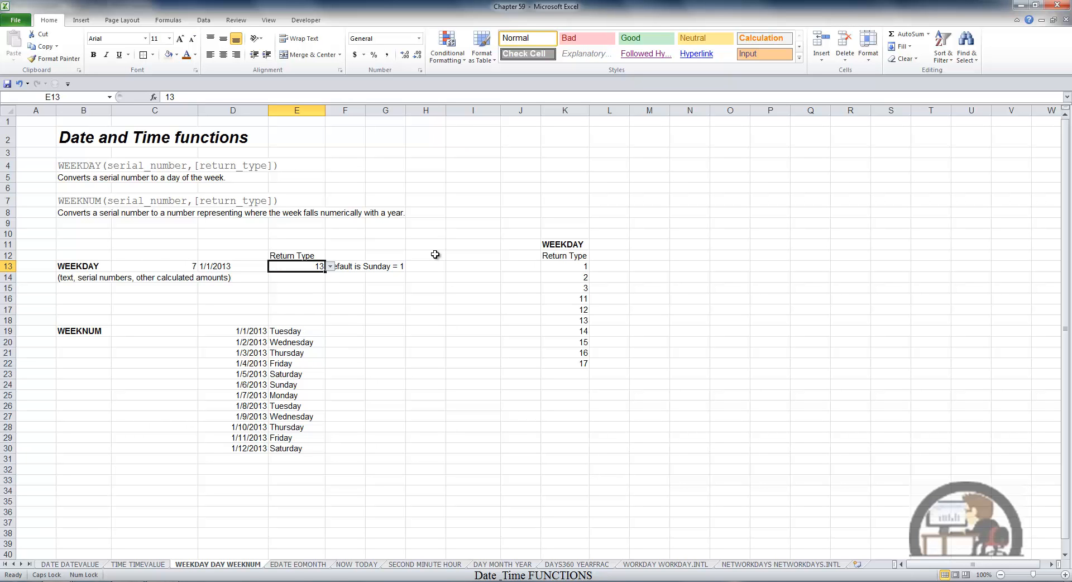
Set the WEEKDAY return type in E13 to 14
key(alt+Down)
key(Down)
key(Down)
key(Up)
key(Return)
Examine the return type options offered inside the WEEKDAY formula in C13, keeping E13 as the argument
key(F2)
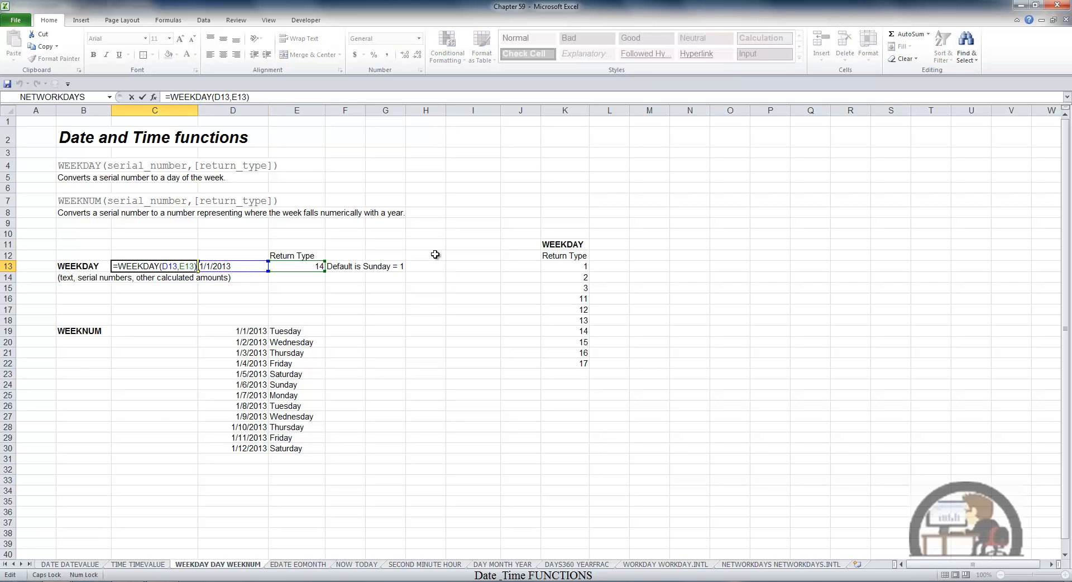
key(Left)
key(Left)
key(Delete)
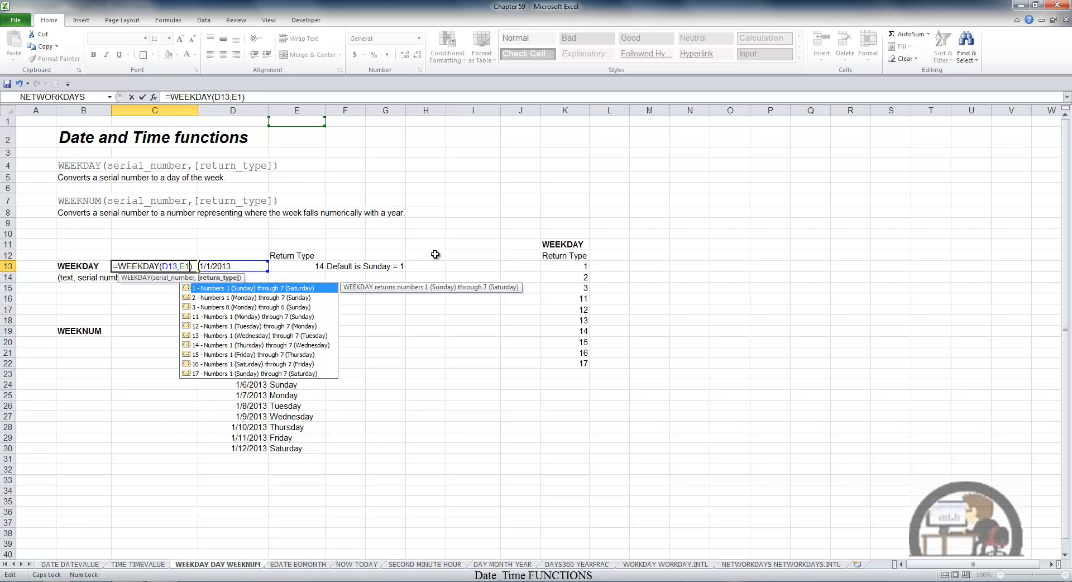
key(Escape)
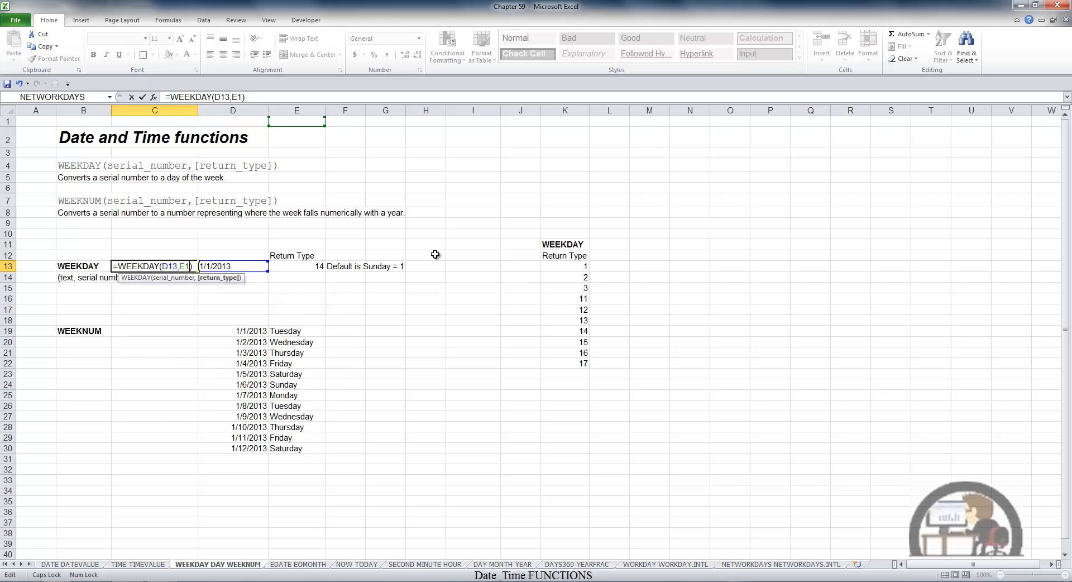
text(3)
key(ctrl+Return)
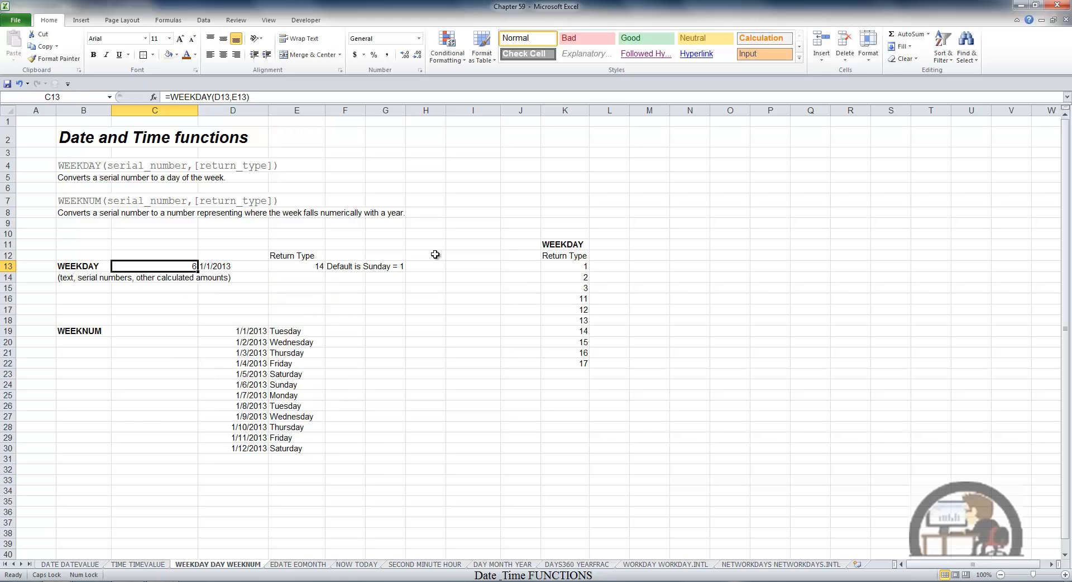
Enter a WEEKNUM formula in C19 that refers to the date in D19 and fill it down to C30
click(180, 330)
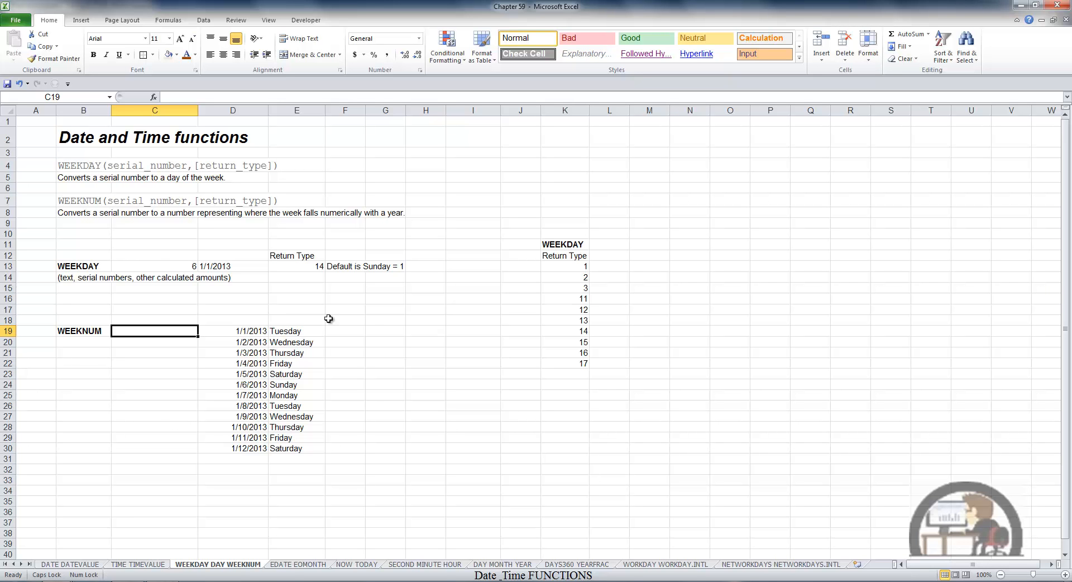
text(=)
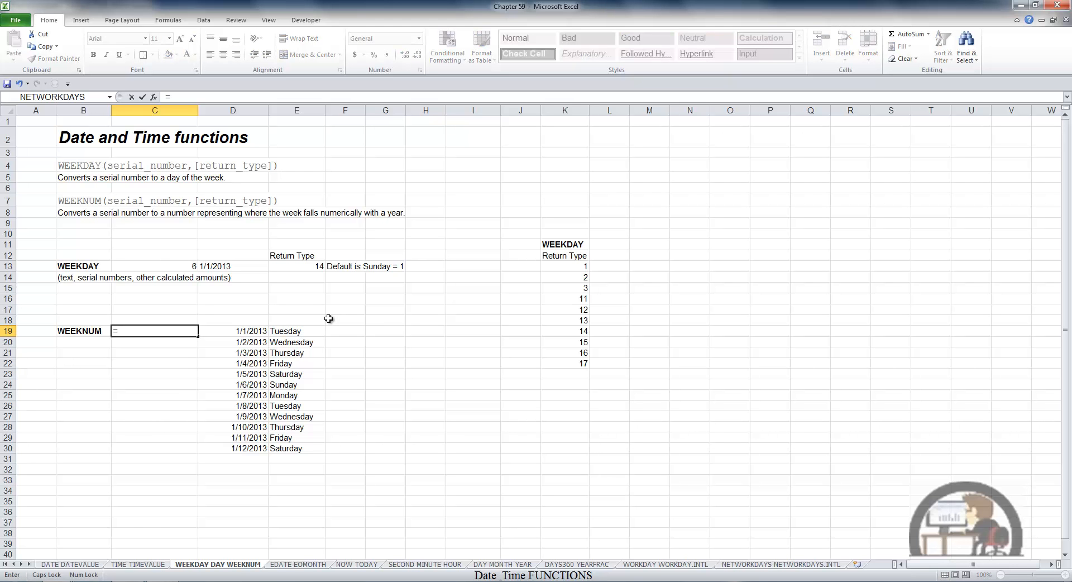
text(WEEKNUM()
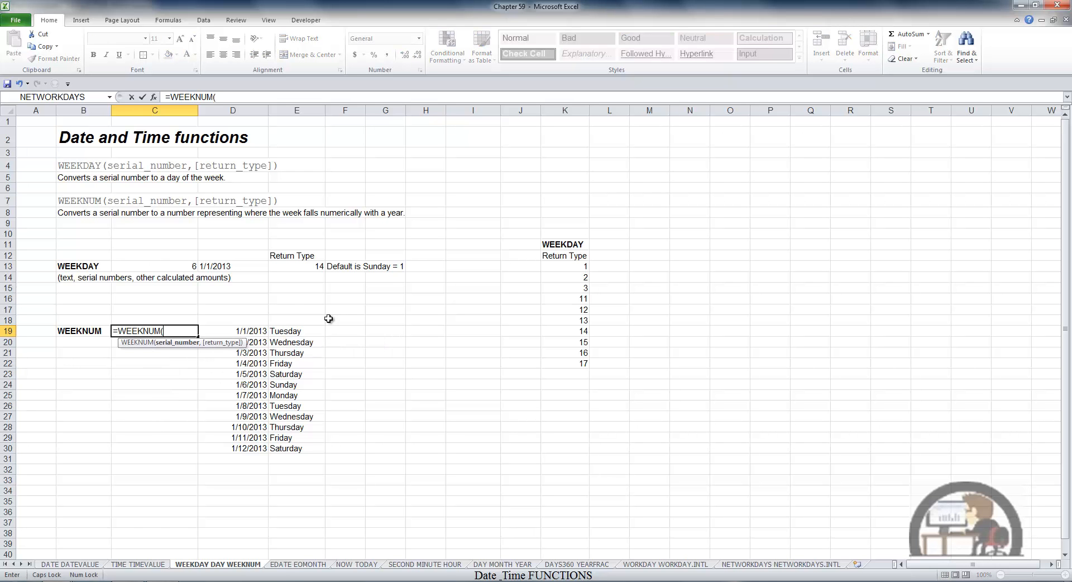
click(262, 330)
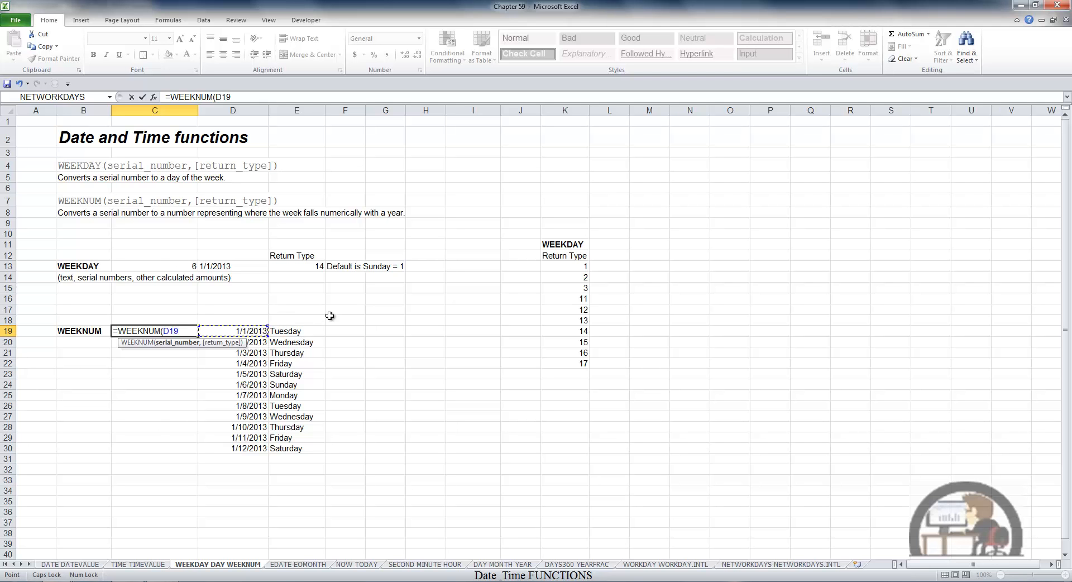
key(ctrl+Return)
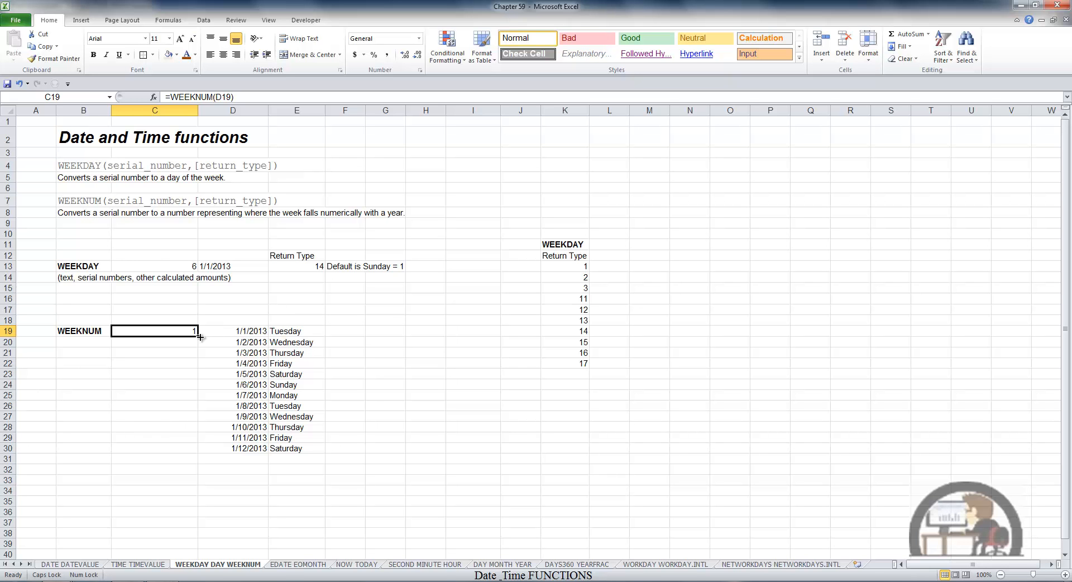
drag(198, 336, 192, 450)
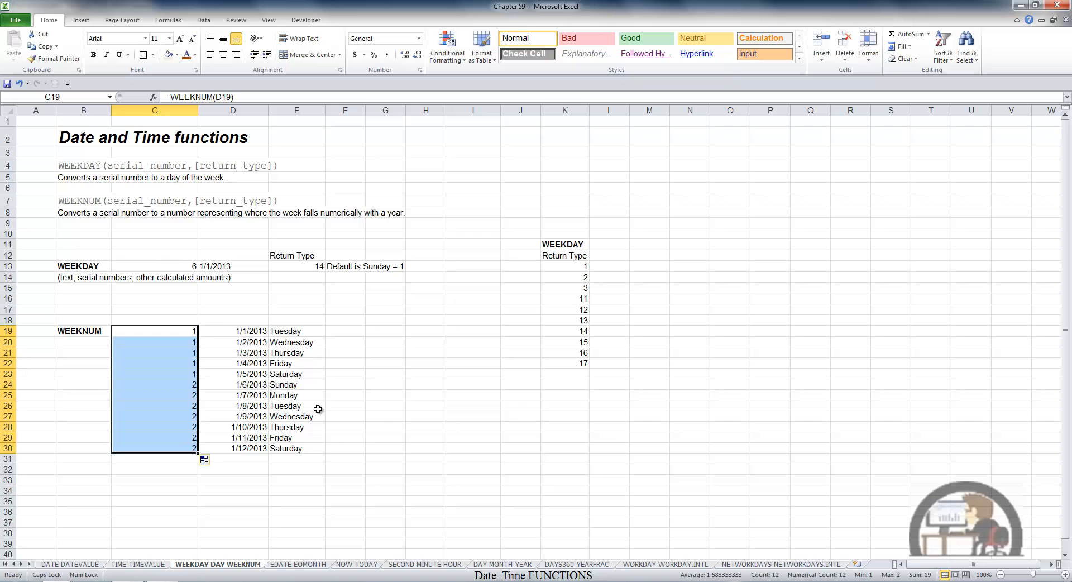
Add return type 12, with weeks beginning on Tuesday, to the WEEKNUM formulas in C19:C30
drag(184, 374, 184, 332)
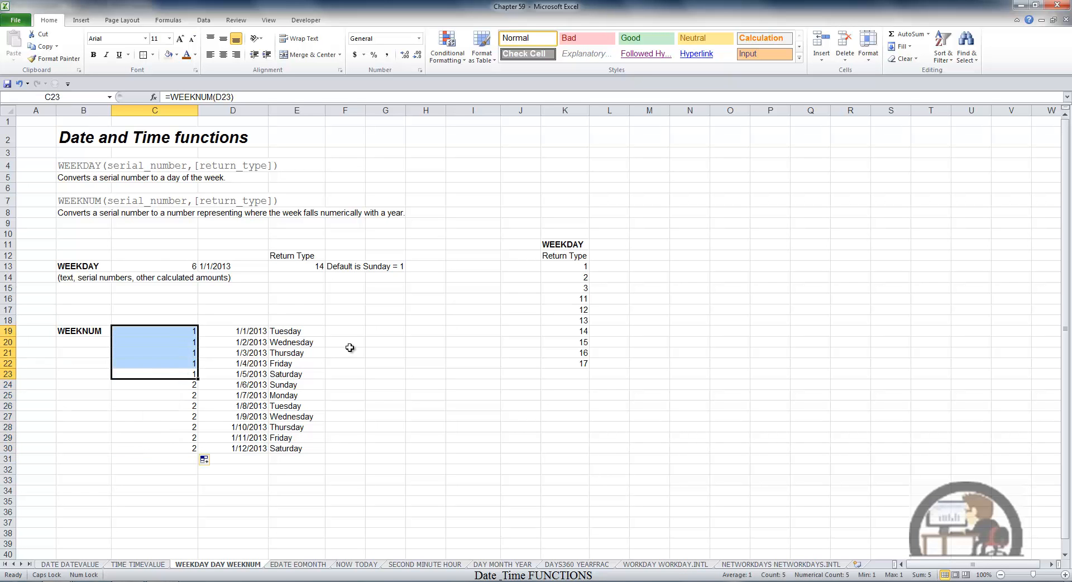
key(Return)
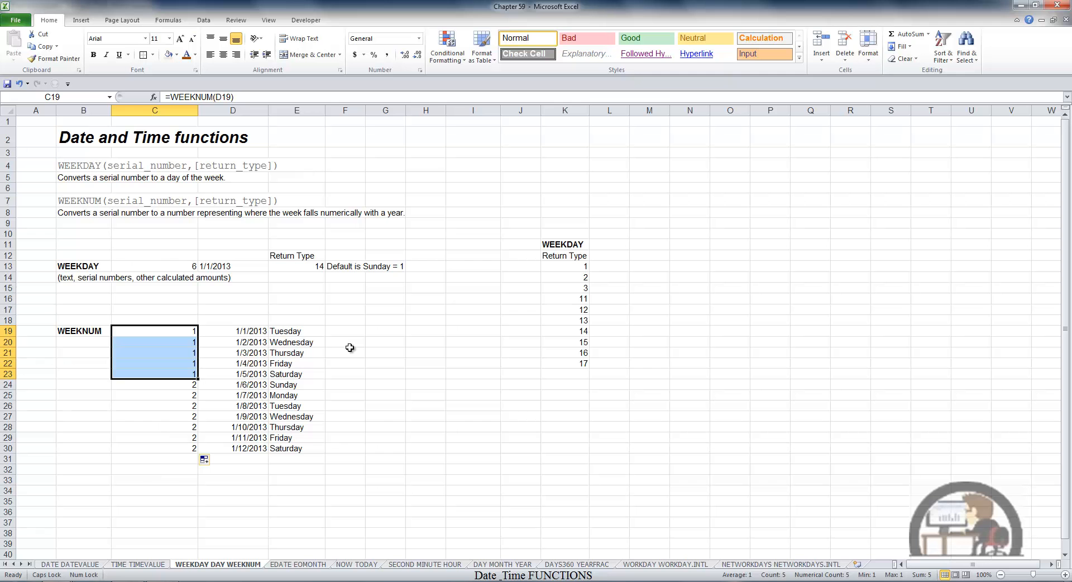
key(ctrl+shift+Down)
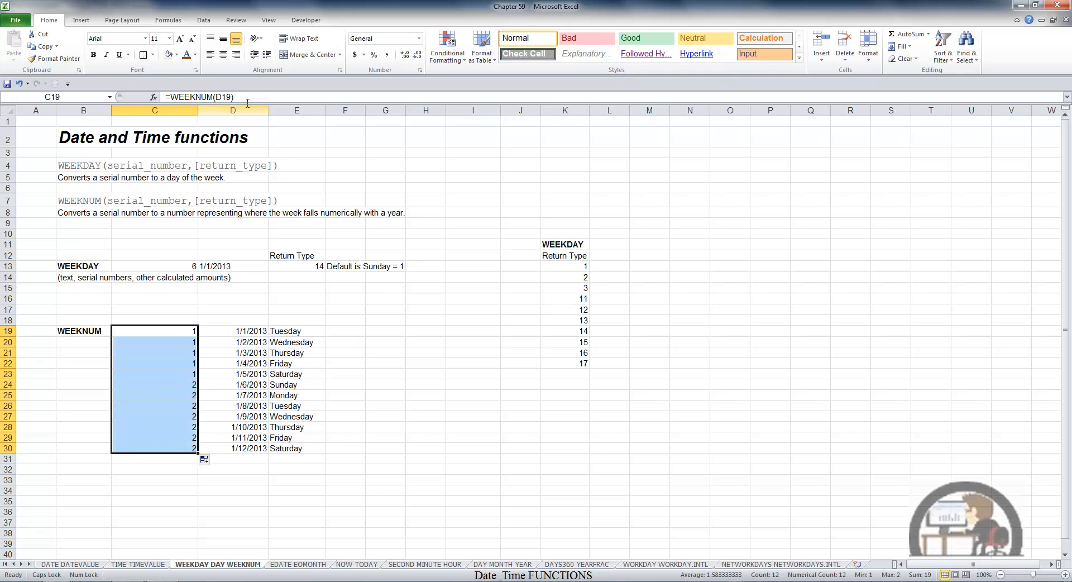
key(F2)
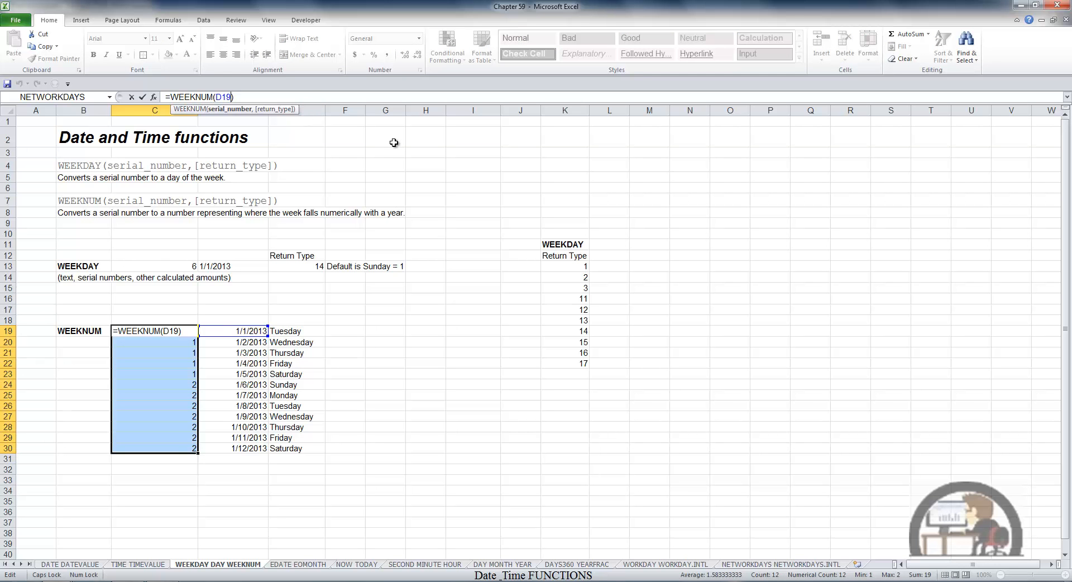
text(,)
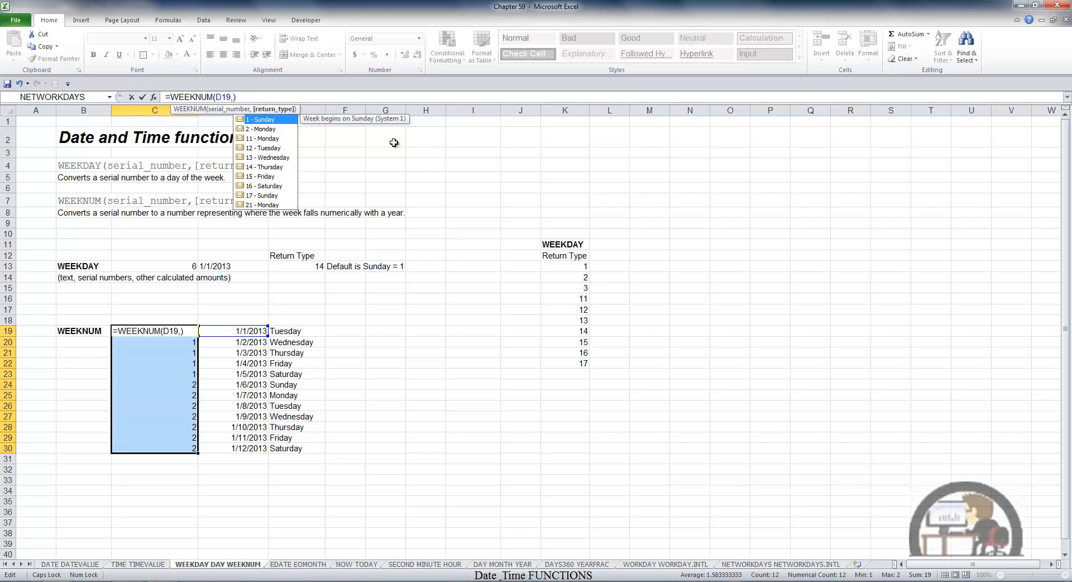
key(Down)
key(Down)
key(Down)
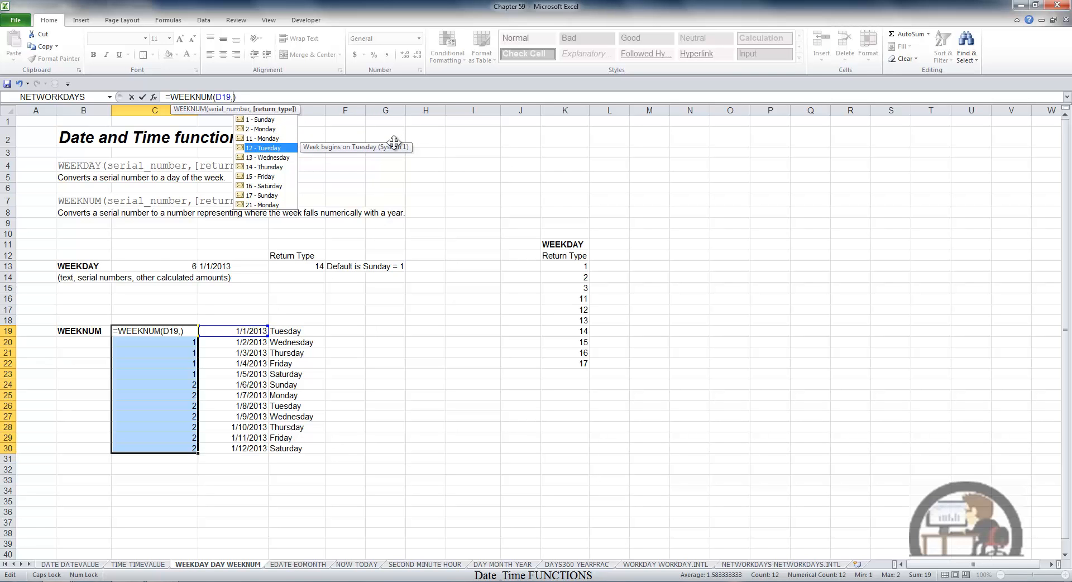
text(12)
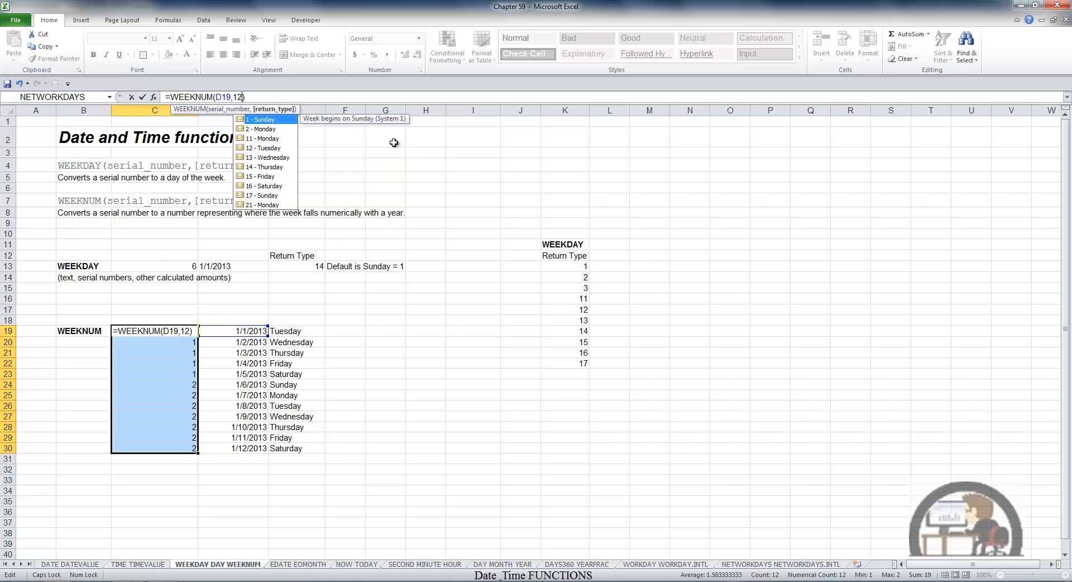
key(ctrl+Return)
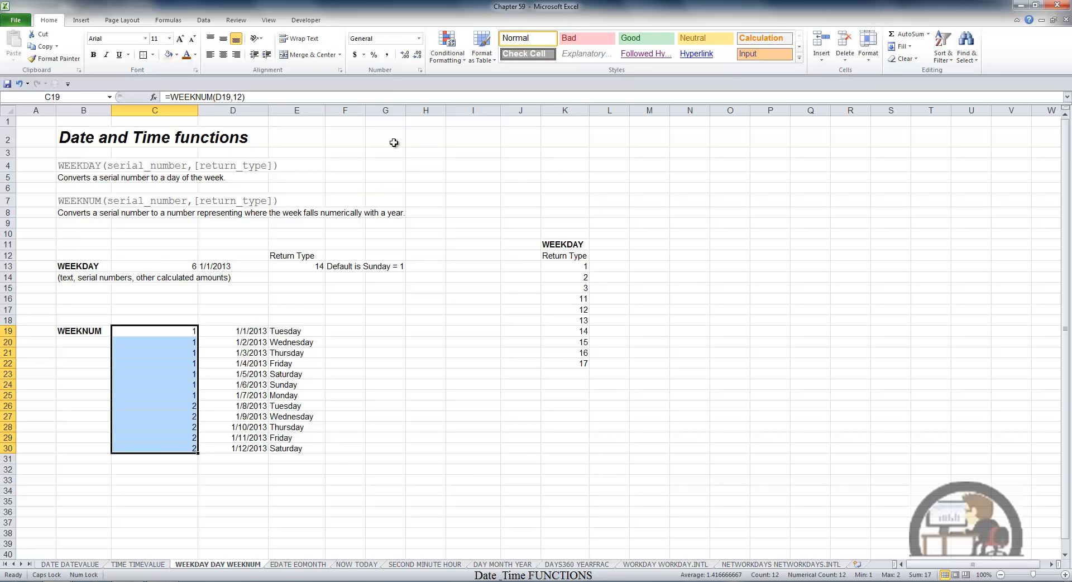
Examine the week numbers in C19:C25 against the dates and weekdays beside them
key(Down)
key(Up)
key(shift+Down)
key(shift+Down)
key(shift+Down)
key(shift+Down)
key(shift+Down)
key(shift+Down)
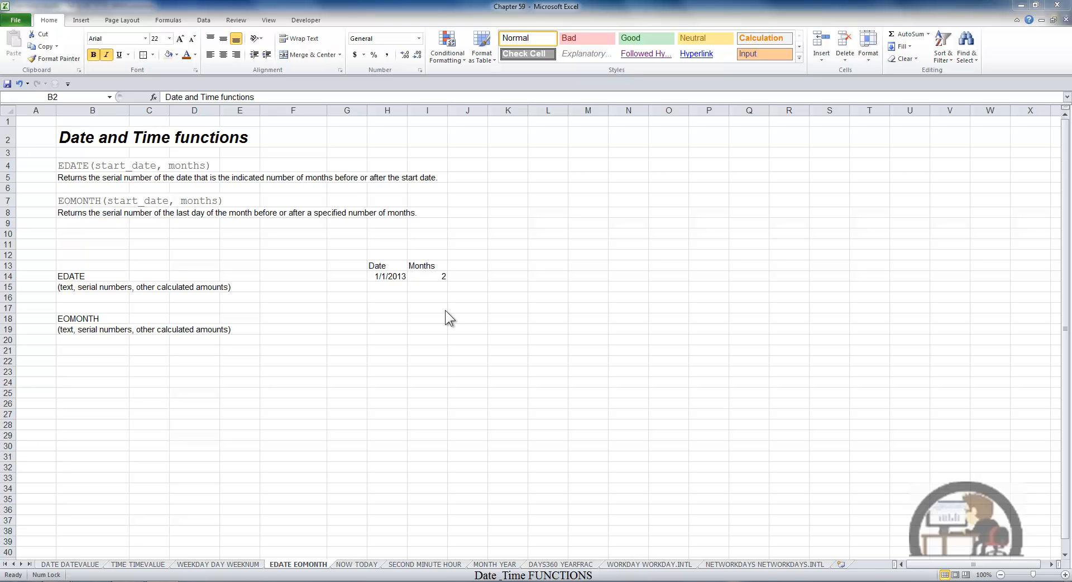
Enter an EDATE formula in F15 using the date in H14 and the months in I14, formatted as Short Date
click(297, 289)
key(Caps_Lock)
text(=EDATE()
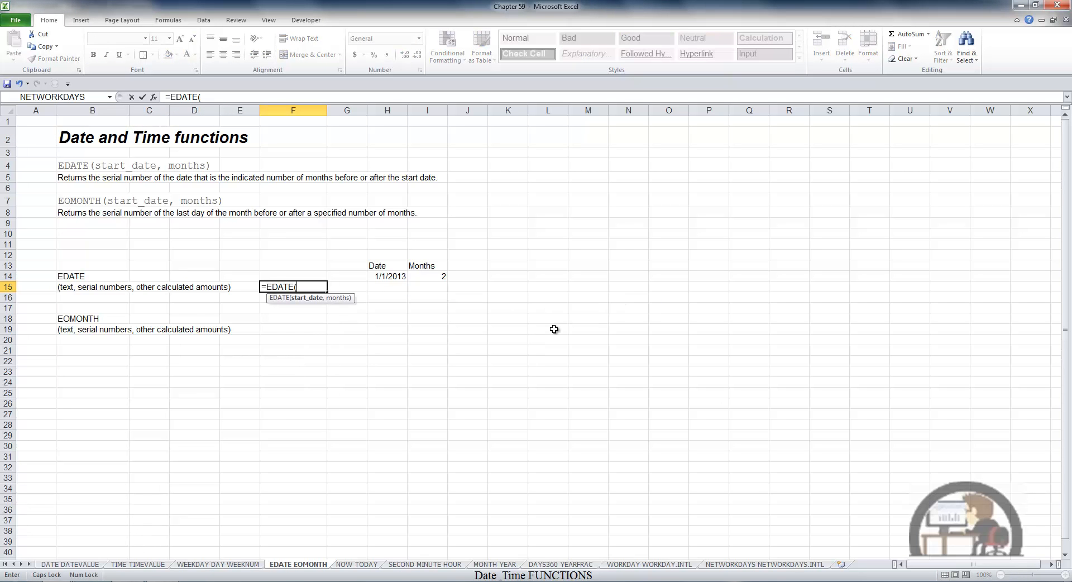
click(395, 275)
text(,)
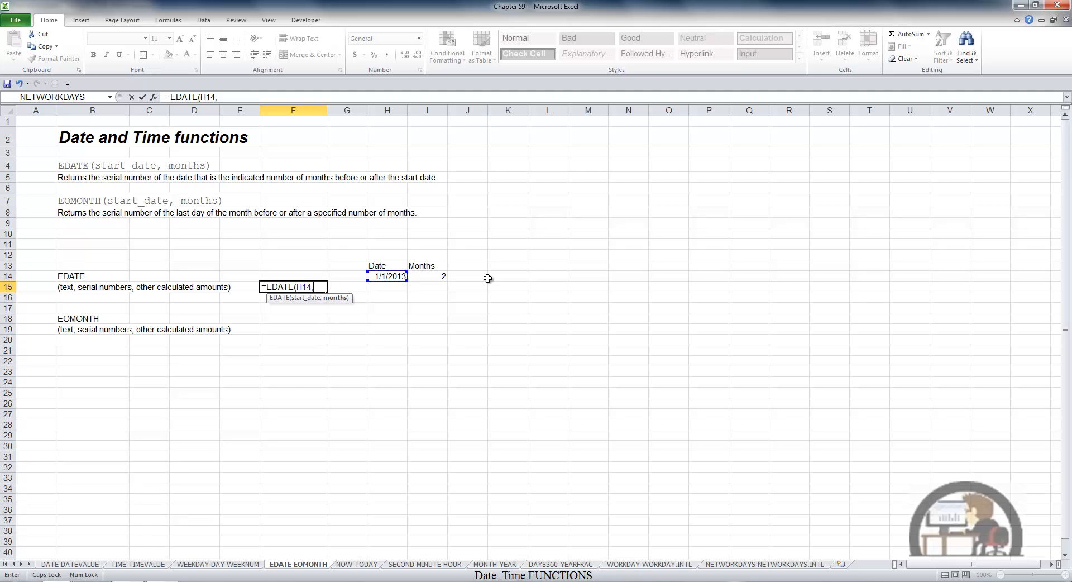
click(438, 277)
key(ctrl+Return)
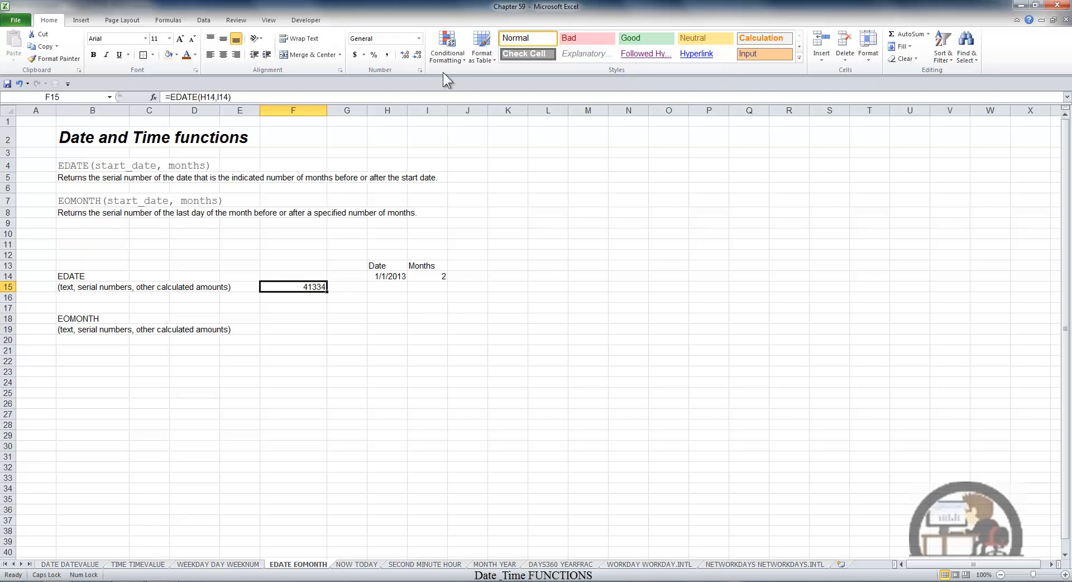
click(418, 38)
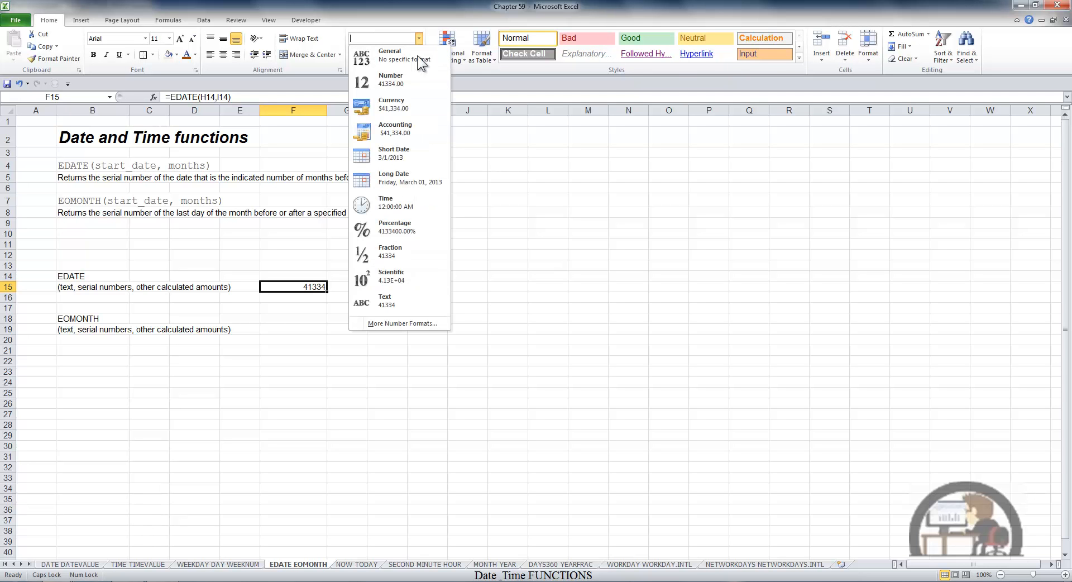
click(398, 156)
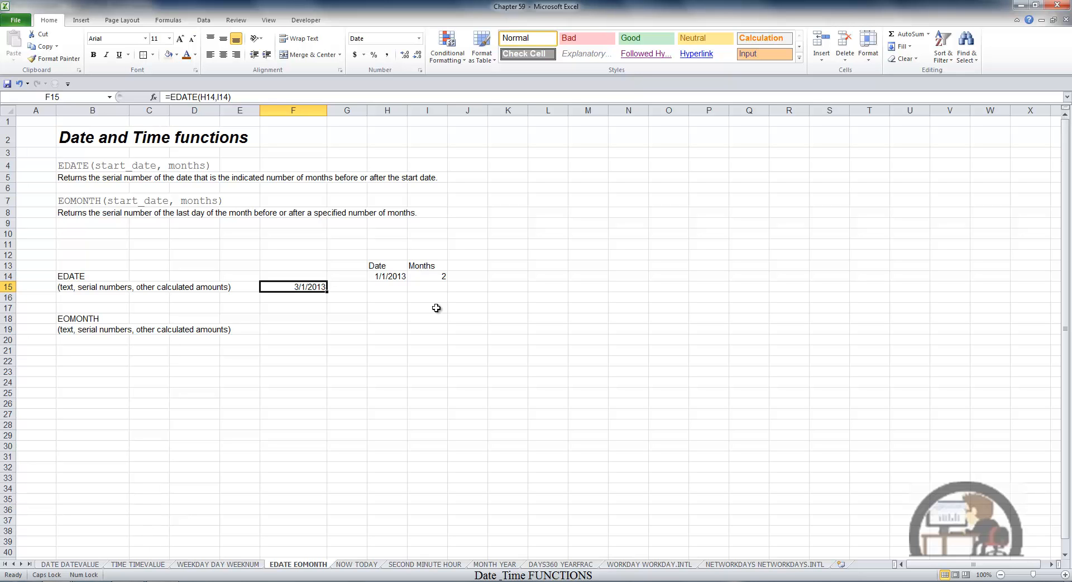
Set the number of months in I14 to -2
click(438, 277)
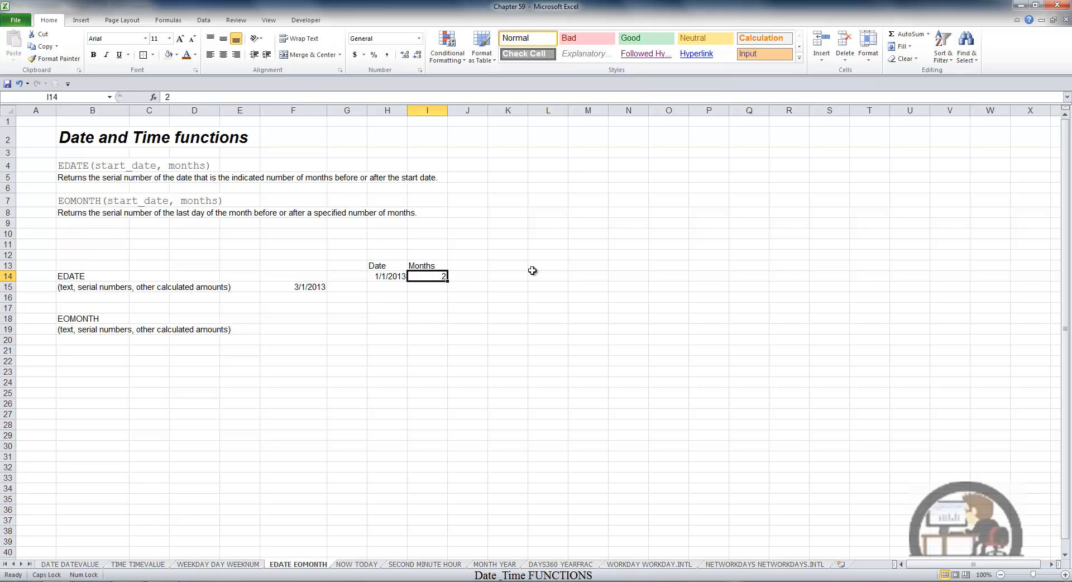
text(-2)
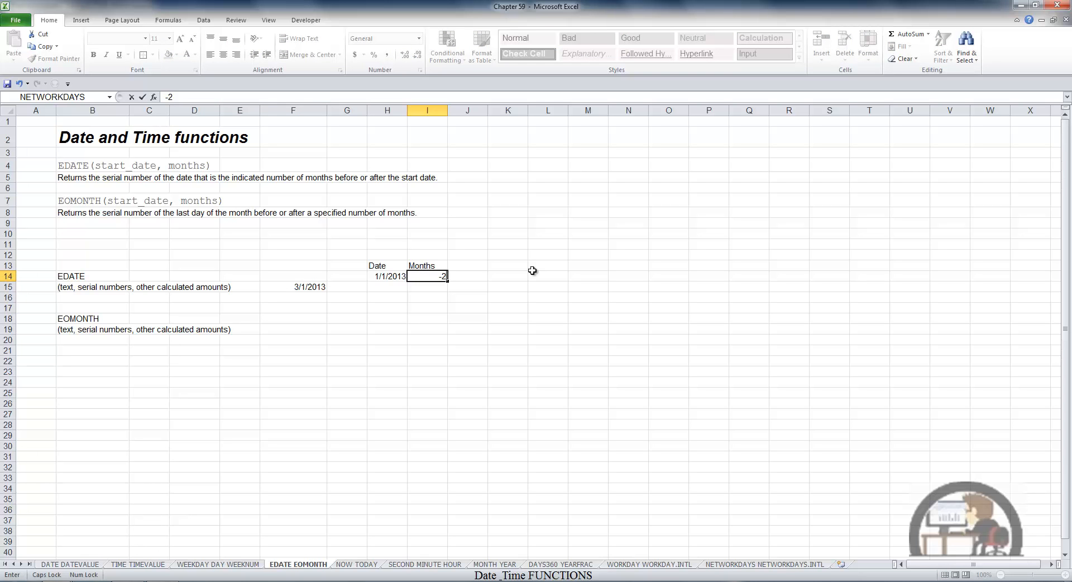
key(ctrl+Return)
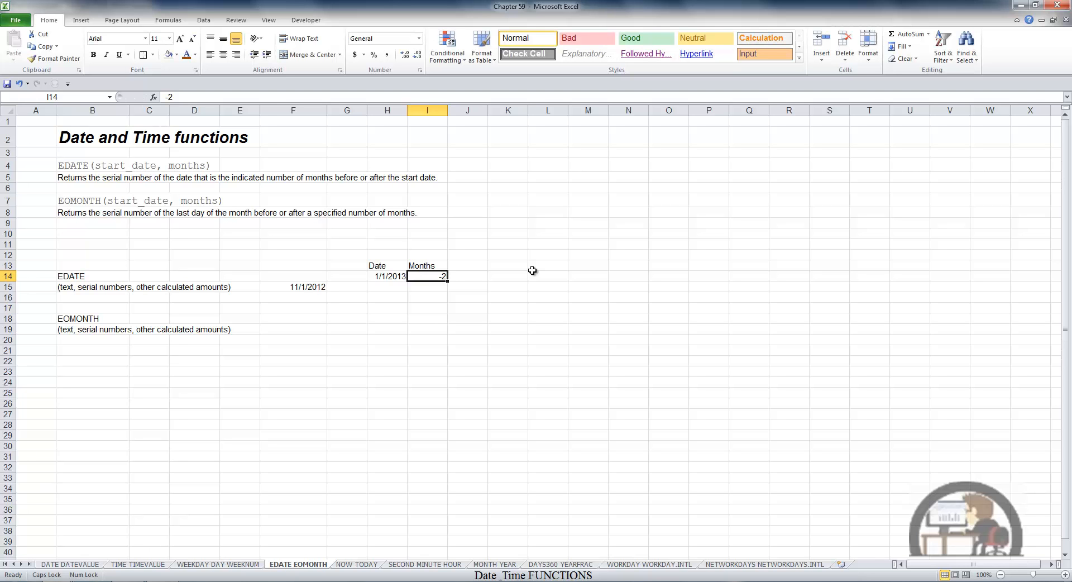
Change the start date in H14 to 1/31/2013 and the number of months in I14 to 1
key(Left)
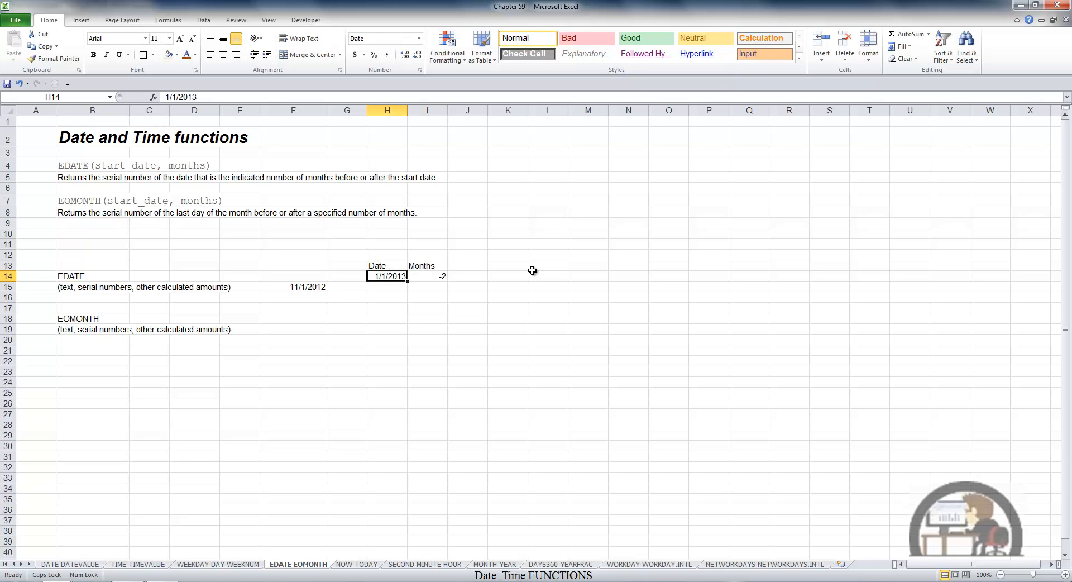
key(F2)
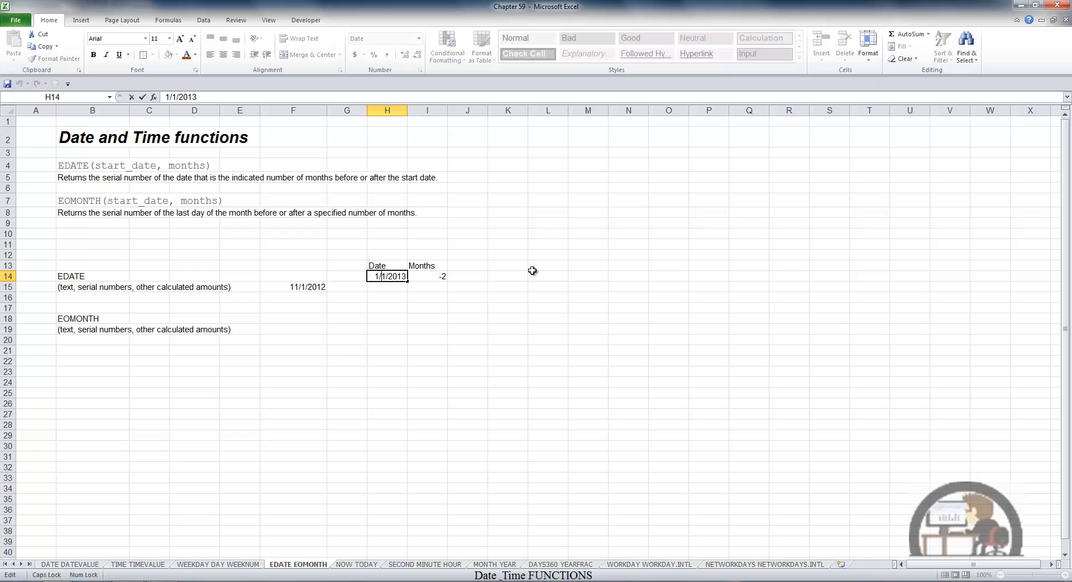
text(3)
key(ctrl+Return)
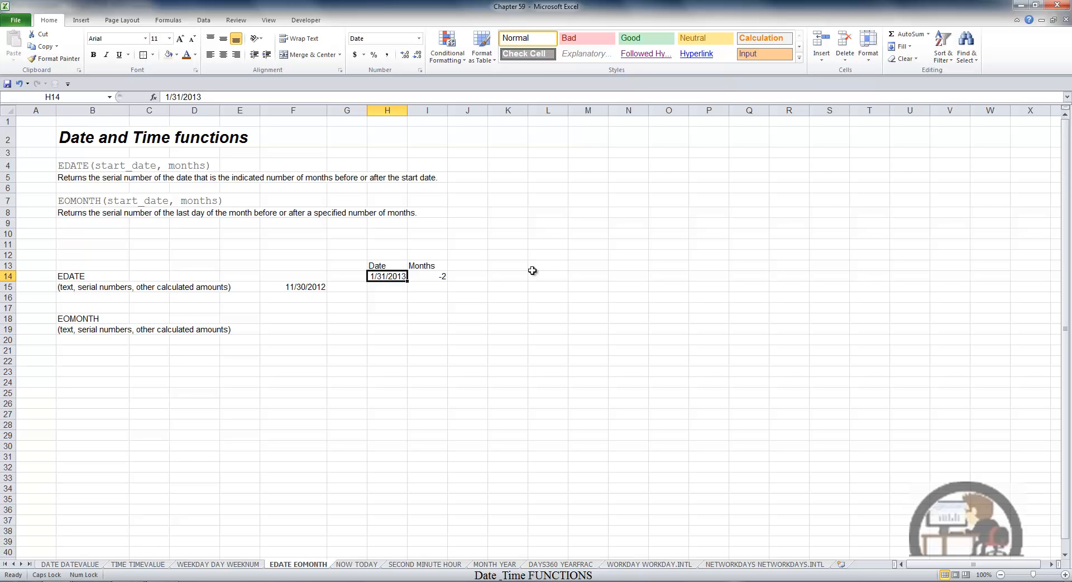
key(Right)
text(1)
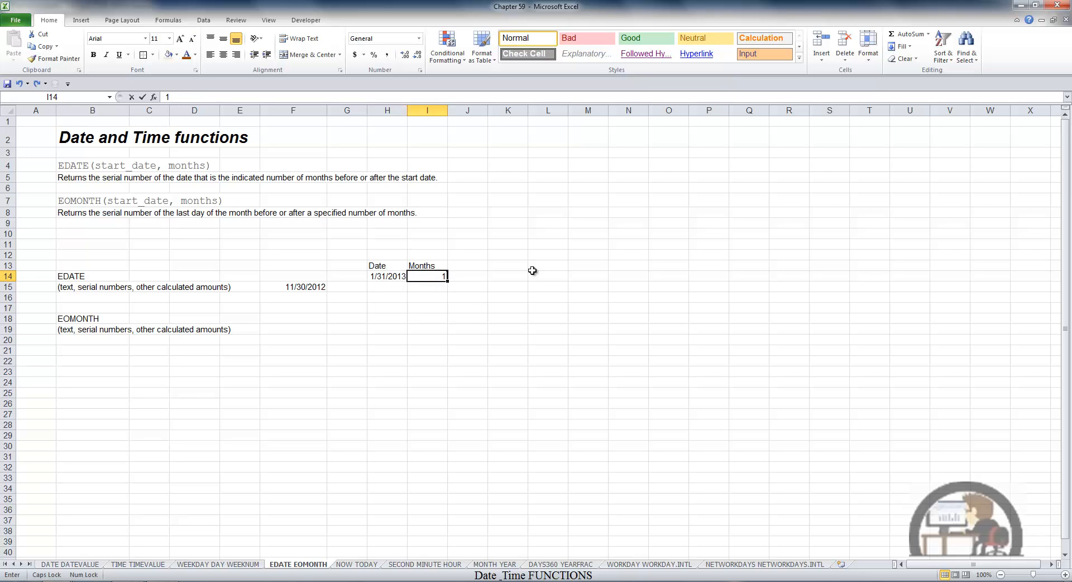
key(Return)
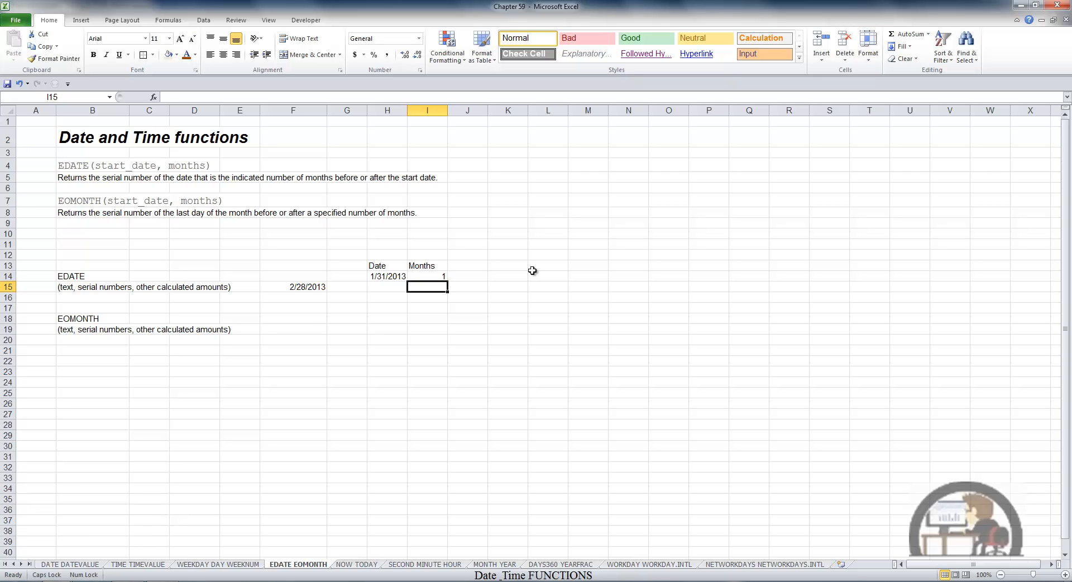
Enter an EOMONTH formula in F19 using the date in H14 and the months in I14
click(309, 332)
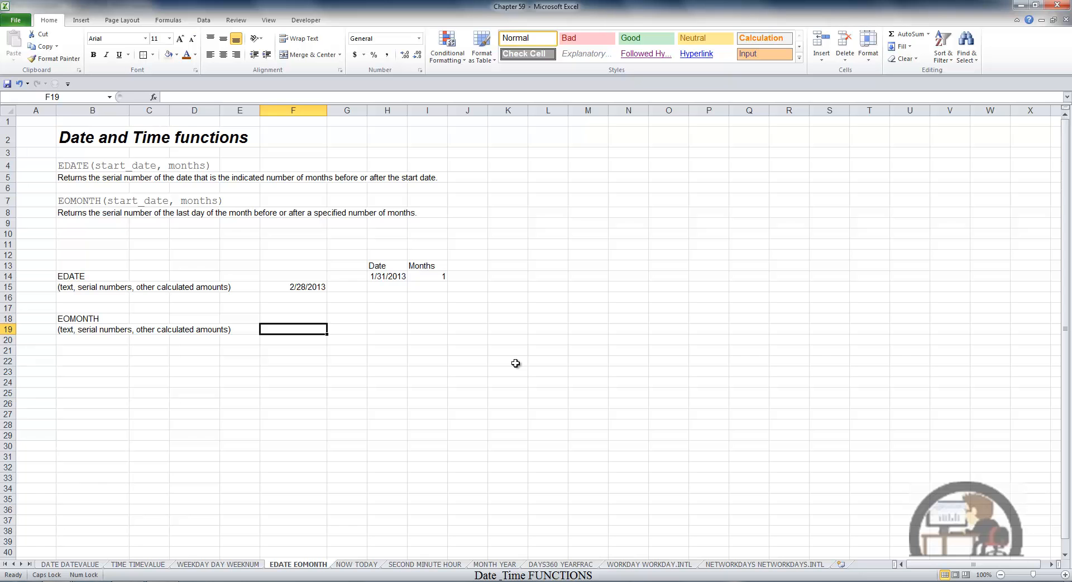
text(=EOMONTH()
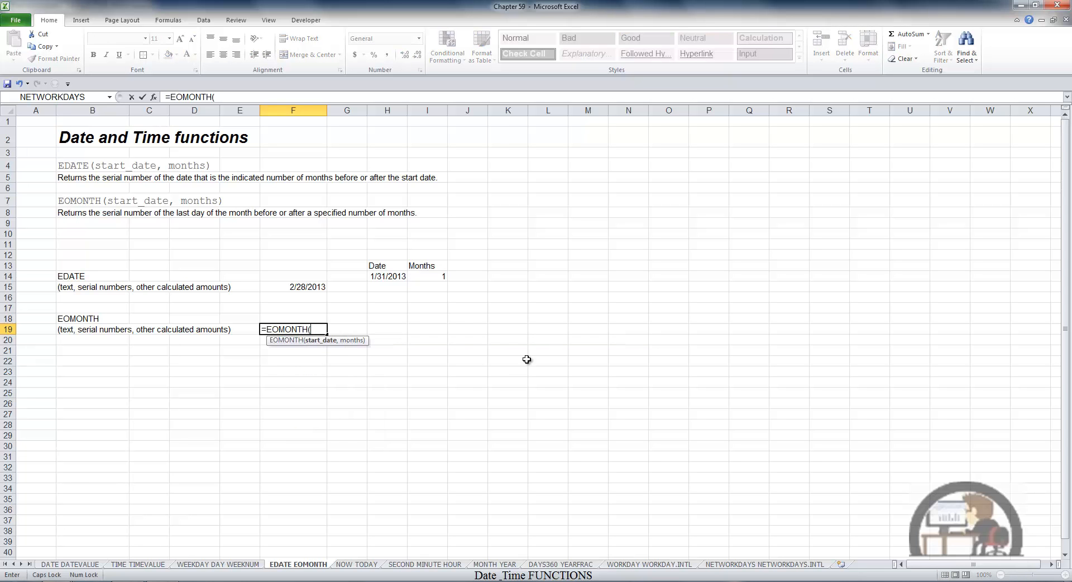
click(394, 281)
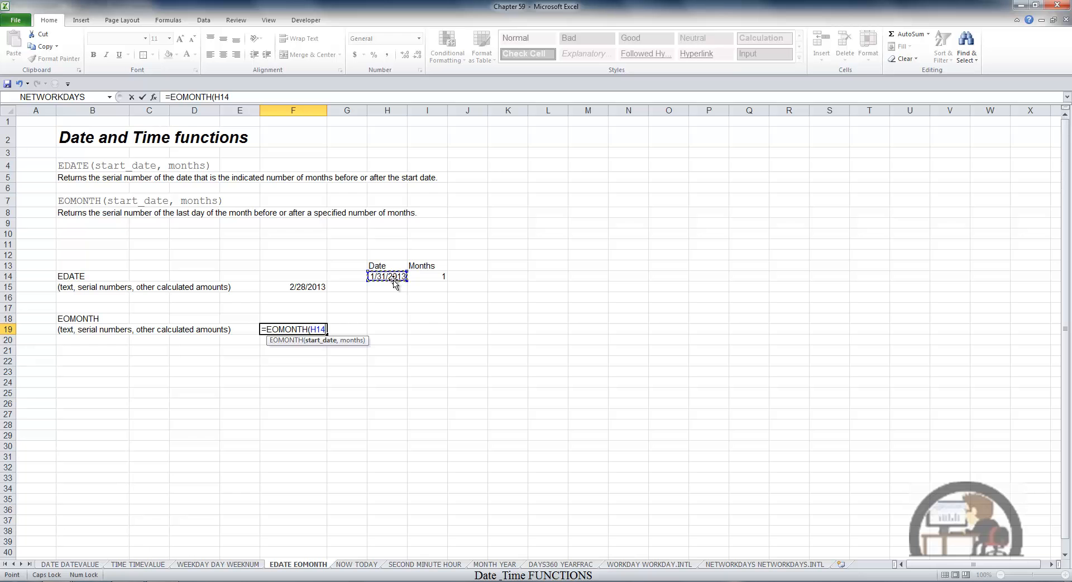
text(,)
click(444, 274)
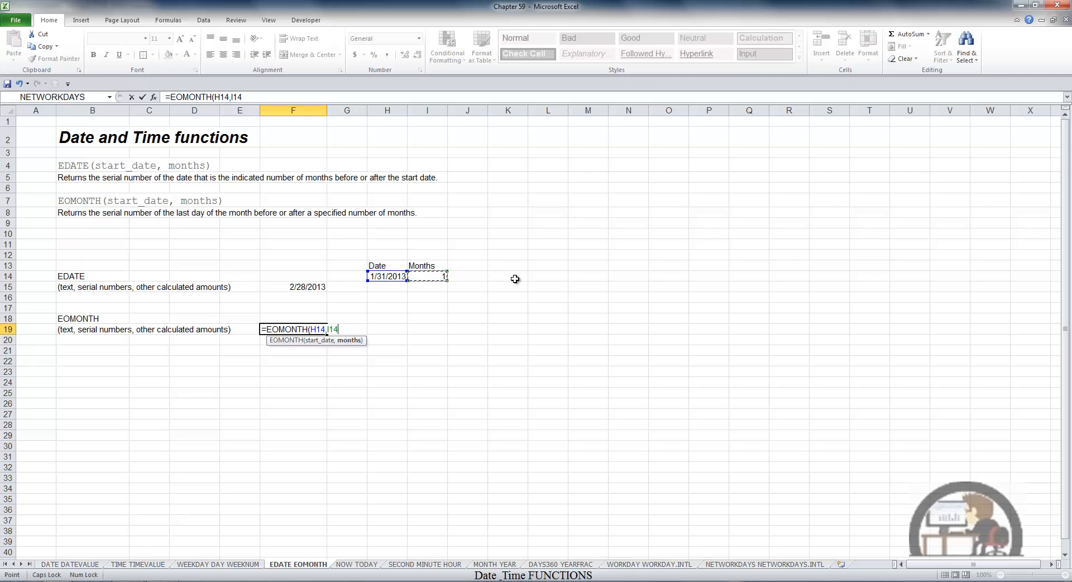
key(Return)
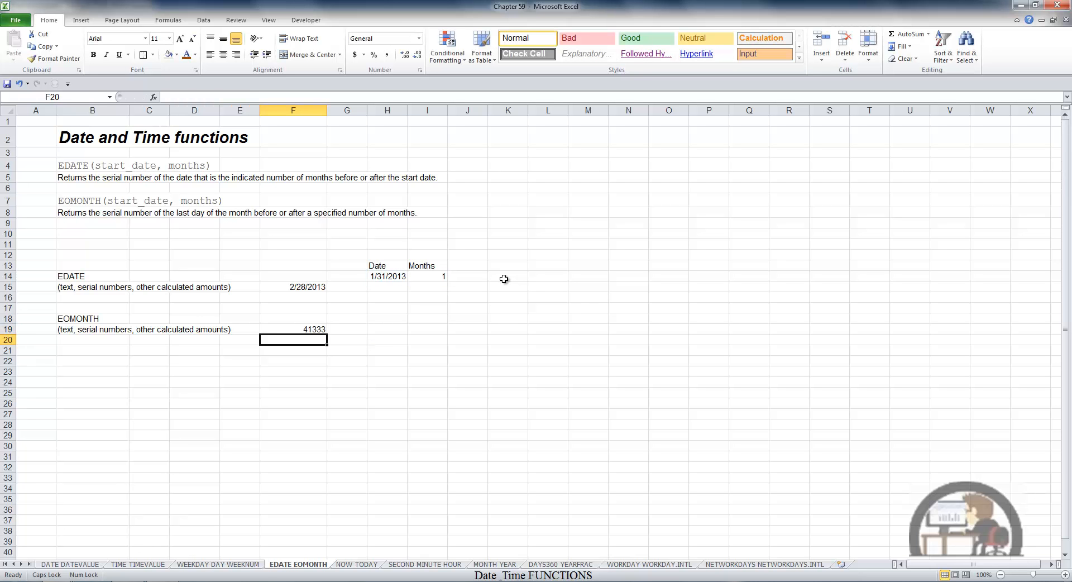
Copy the date formatting of the EDATE result in F15 onto the EOMONTH result in F19
right_click(321, 288)
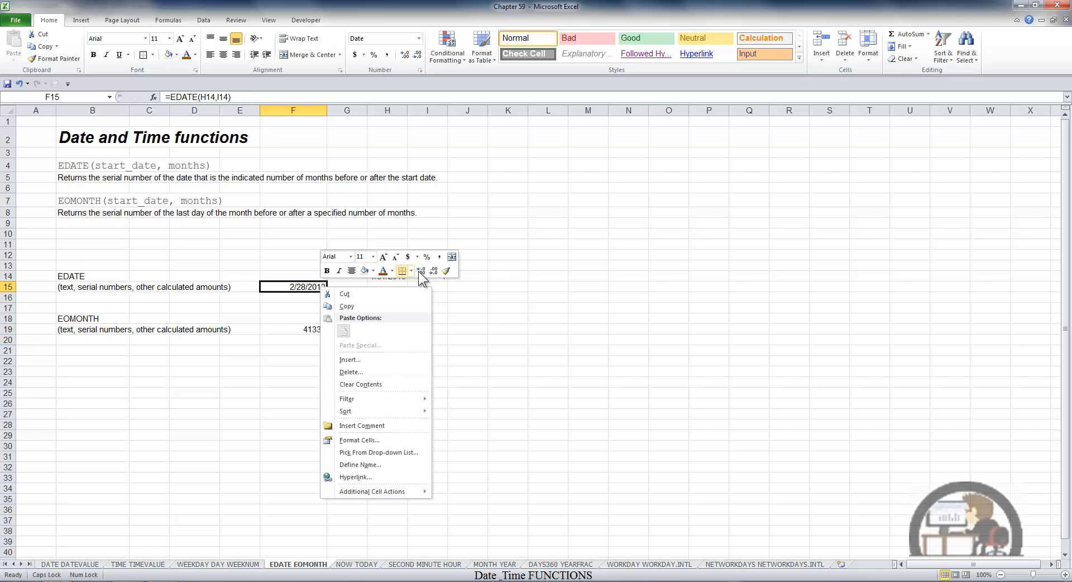
click(448, 271)
click(313, 329)
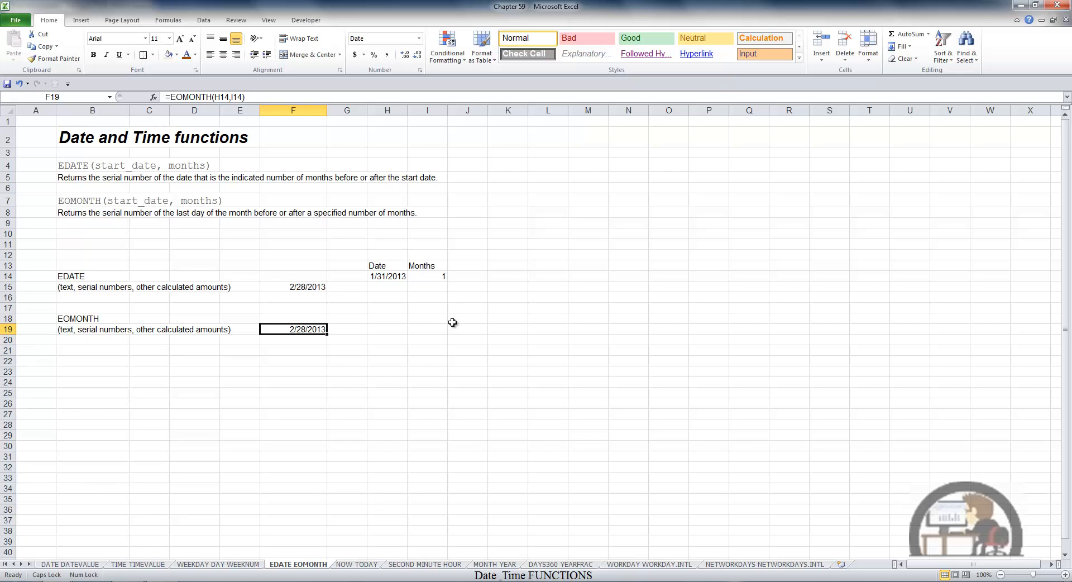
Change the day of the start date in H14 to 15, making it 1/15/2013
click(392, 277)
key(F2)
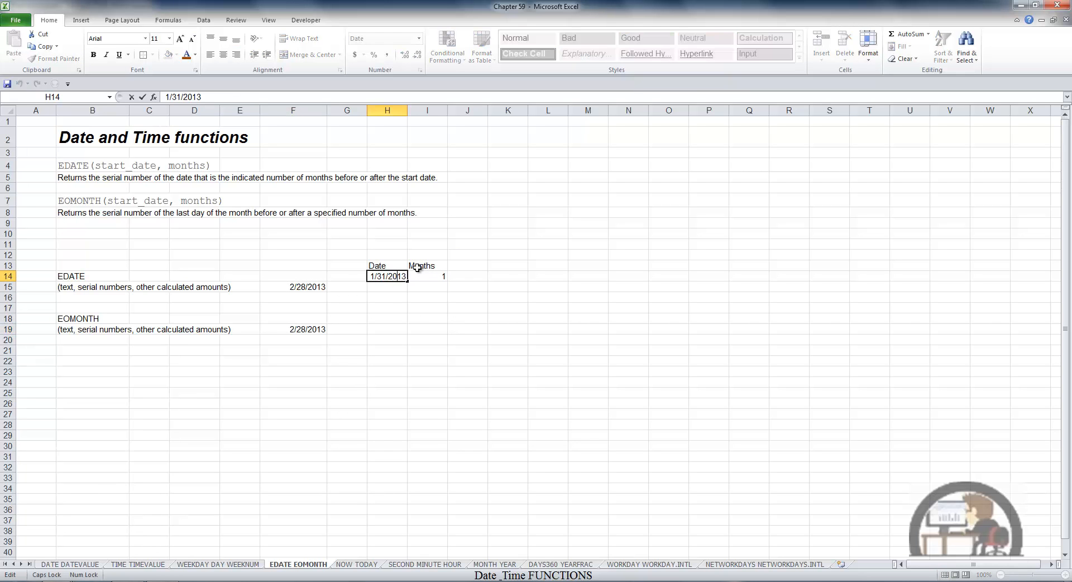
key(Left)
key(Left)
key(Left)
key(Left)
key(Left)
key(BackSpace)
key(BackSpace)
text(15)
key(ctrl+Return)
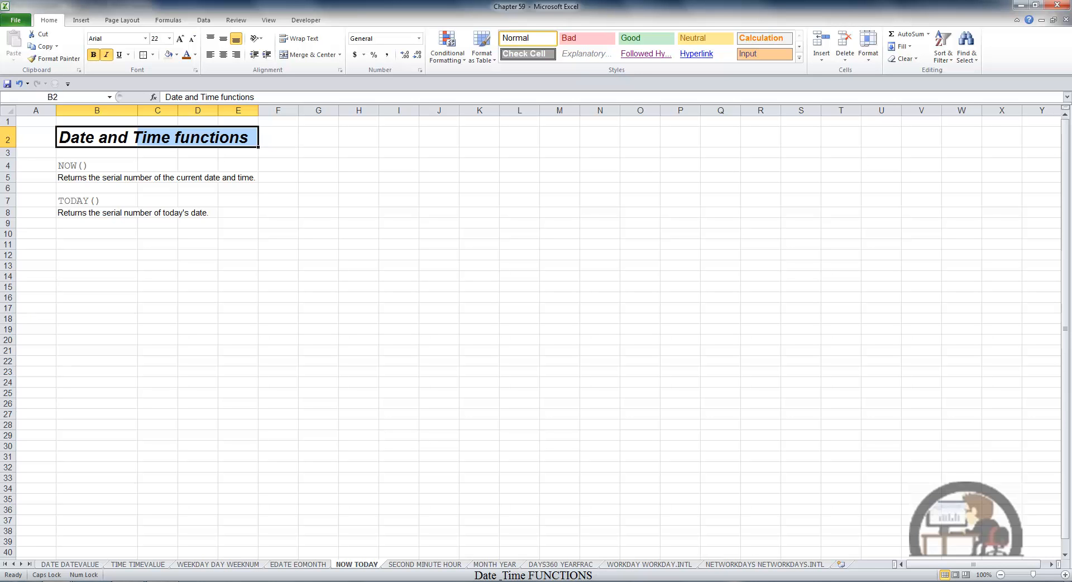
Enter a NOW formula in B16 of the NOW TODAY worksheet
click(102, 294)
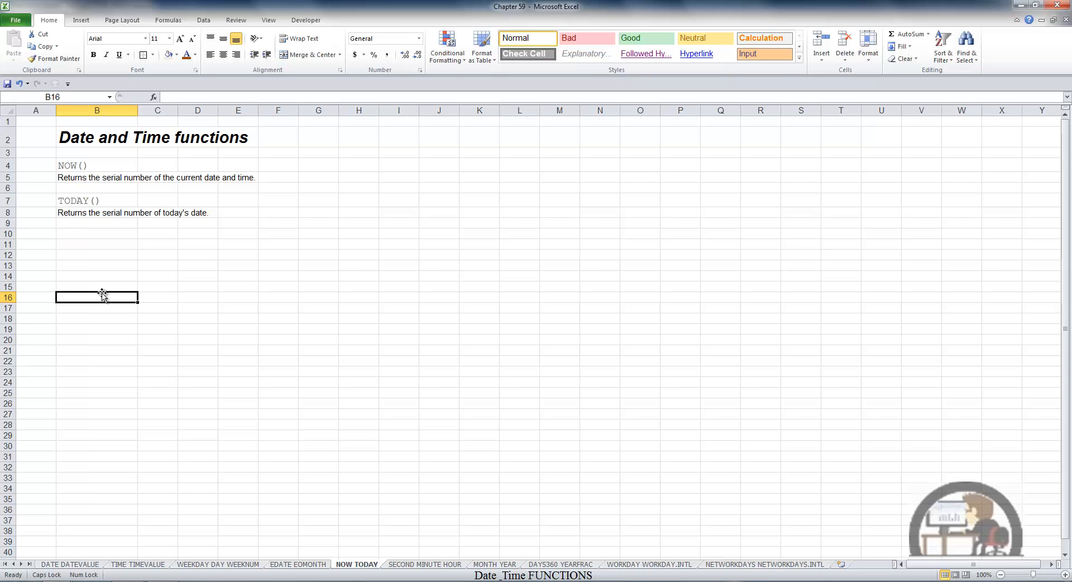
text(=NO)
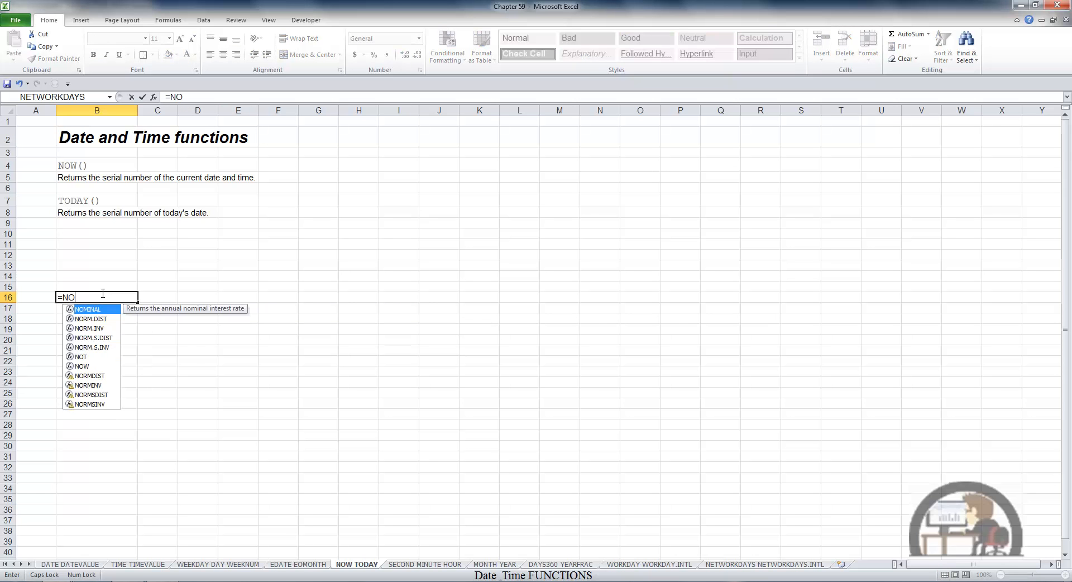
text(W()
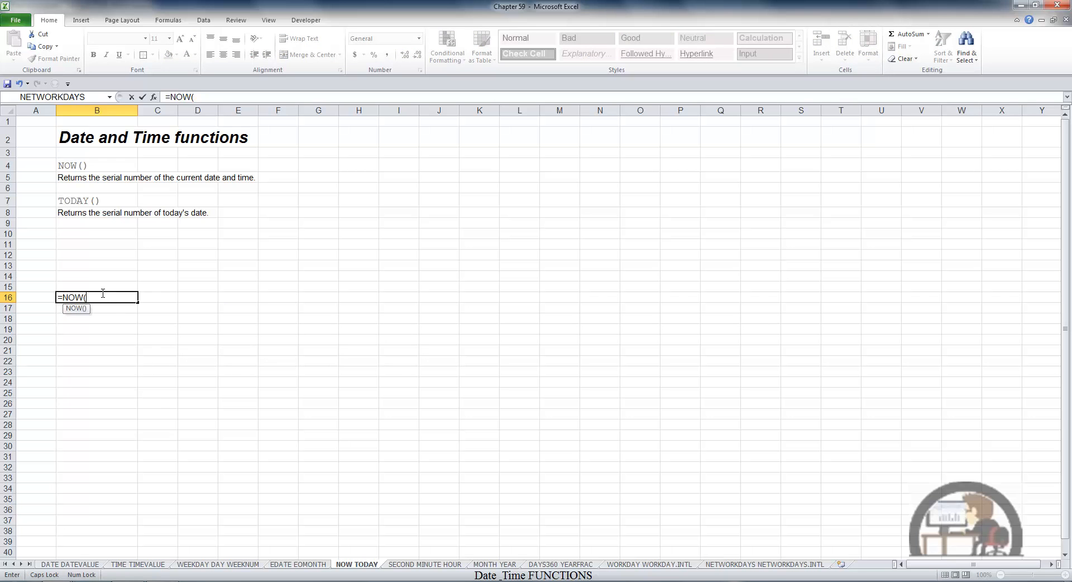
key(Return)
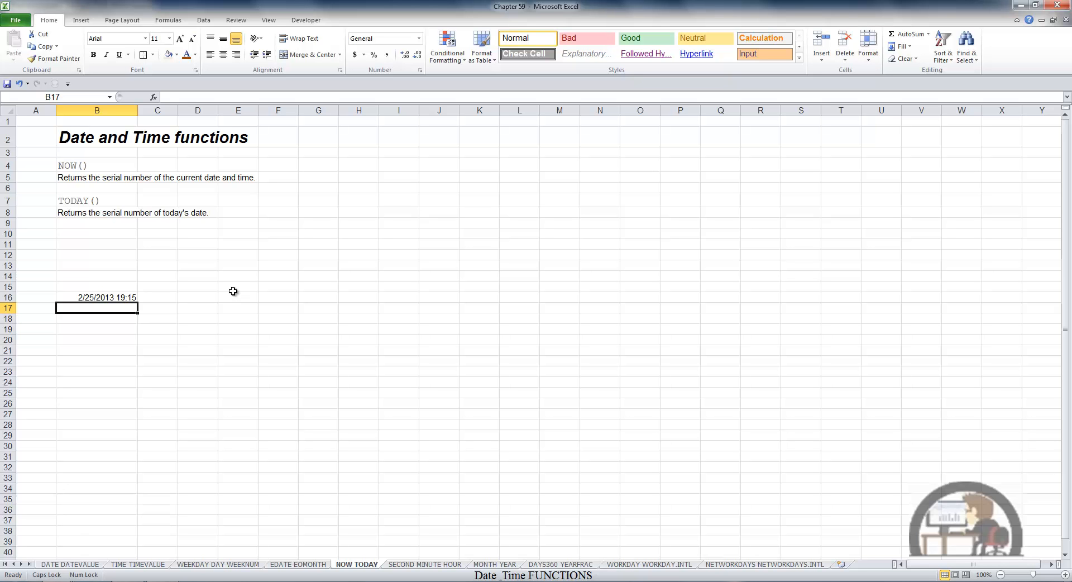
Enter a TODAY formula in B19 of the NOW TODAY worksheet
key(Down)
key(Down)
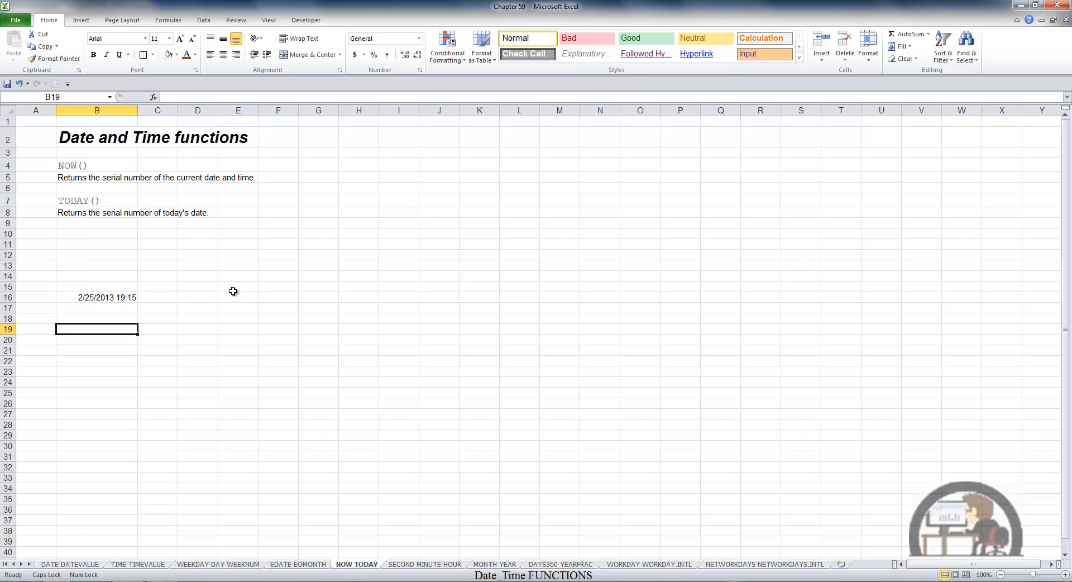
text(=TO)
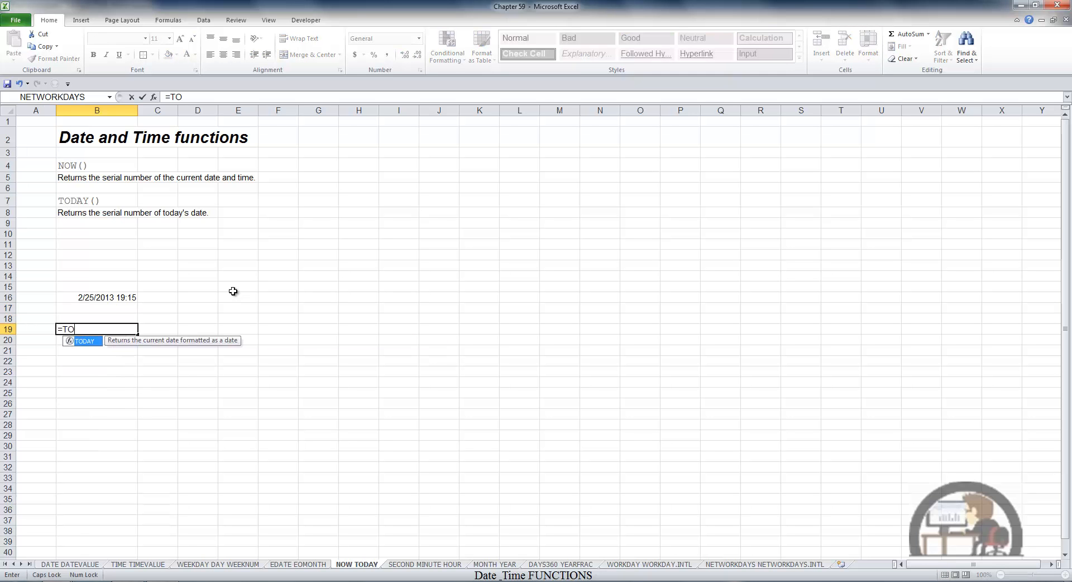
key(Tab)
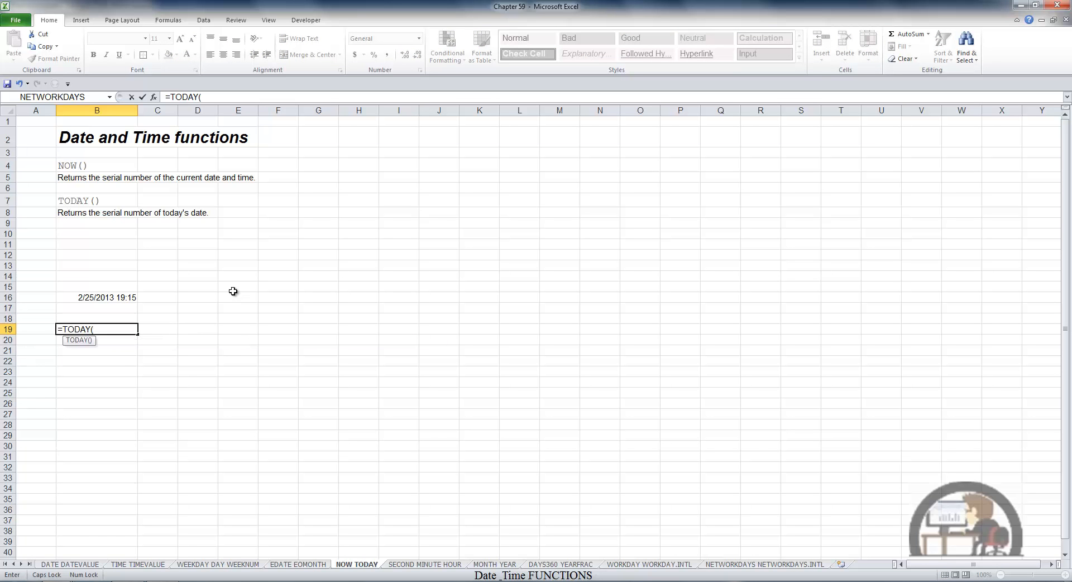
key(Return)
key(Down)
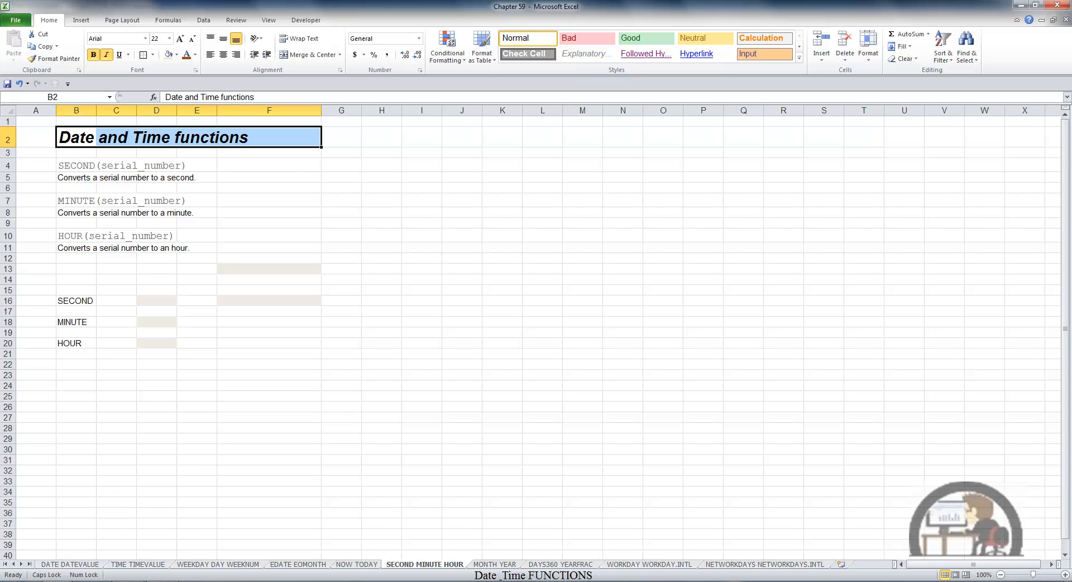
Enter a formula in F16 of the SECOND MINUTE HOUR worksheet that refers to F13, and select the SECOND result cell D16
click(294, 297)
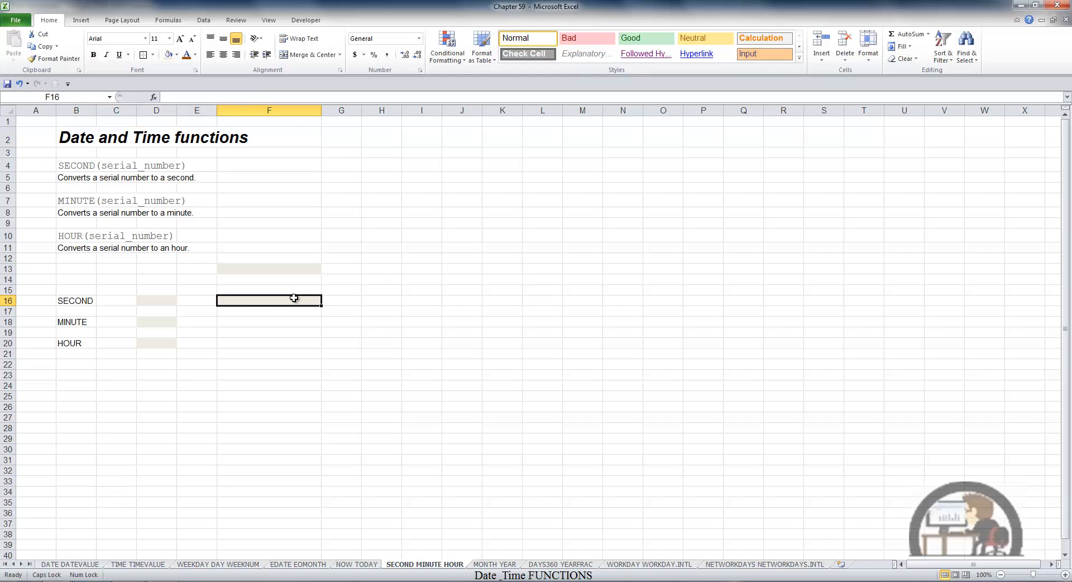
text(=)
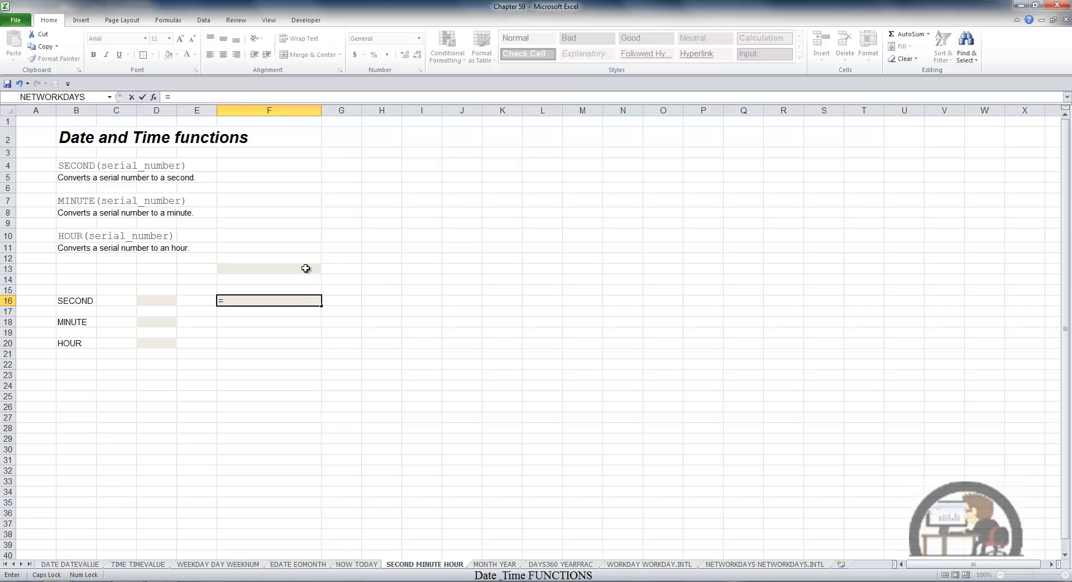
click(307, 269)
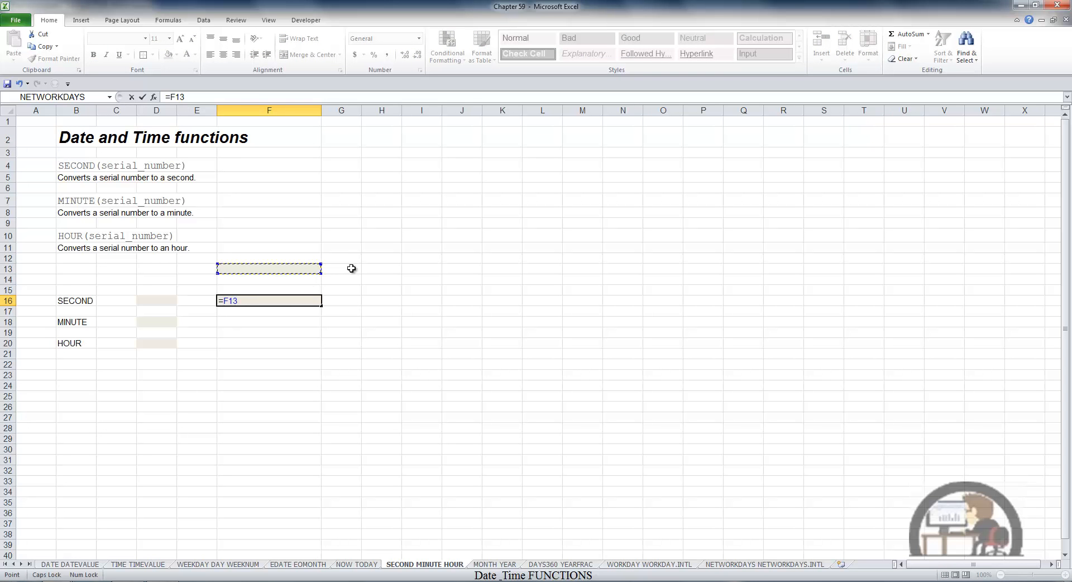
key(ctrl+Return)
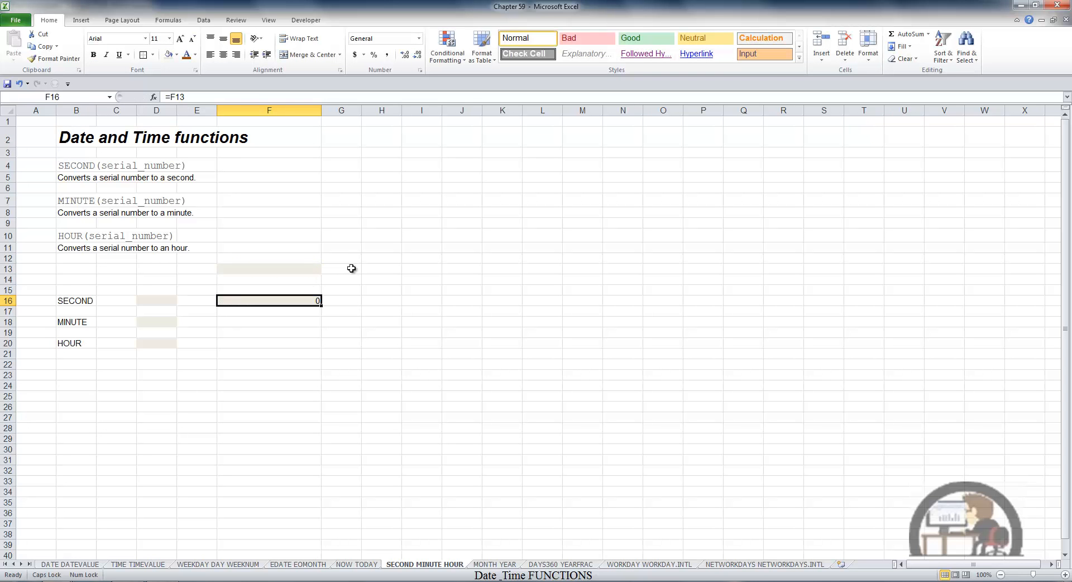
click(162, 303)
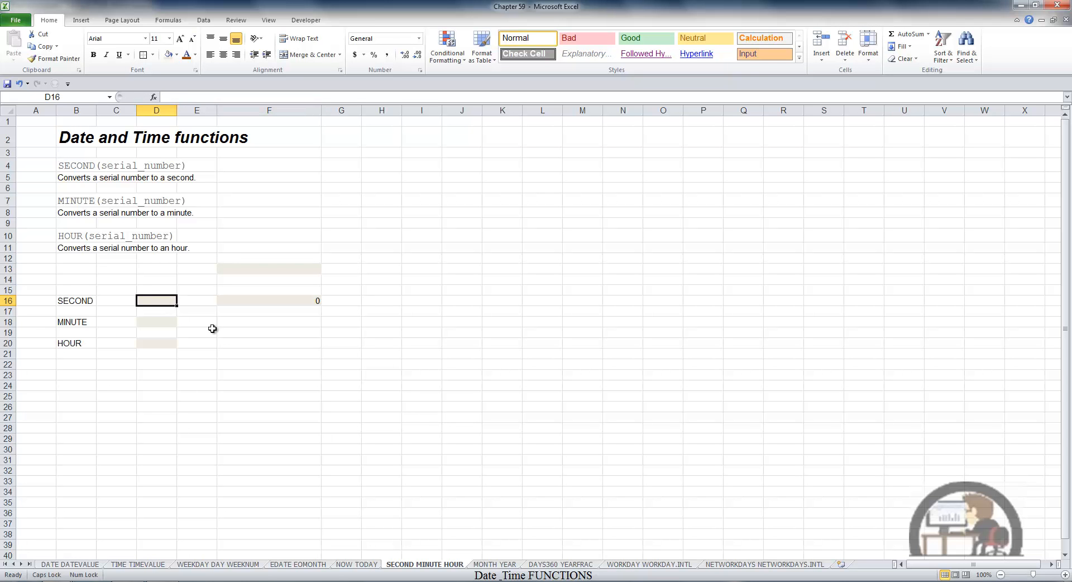
Enter a SECOND formula in D16 that takes F16 as its serial number
text(=)
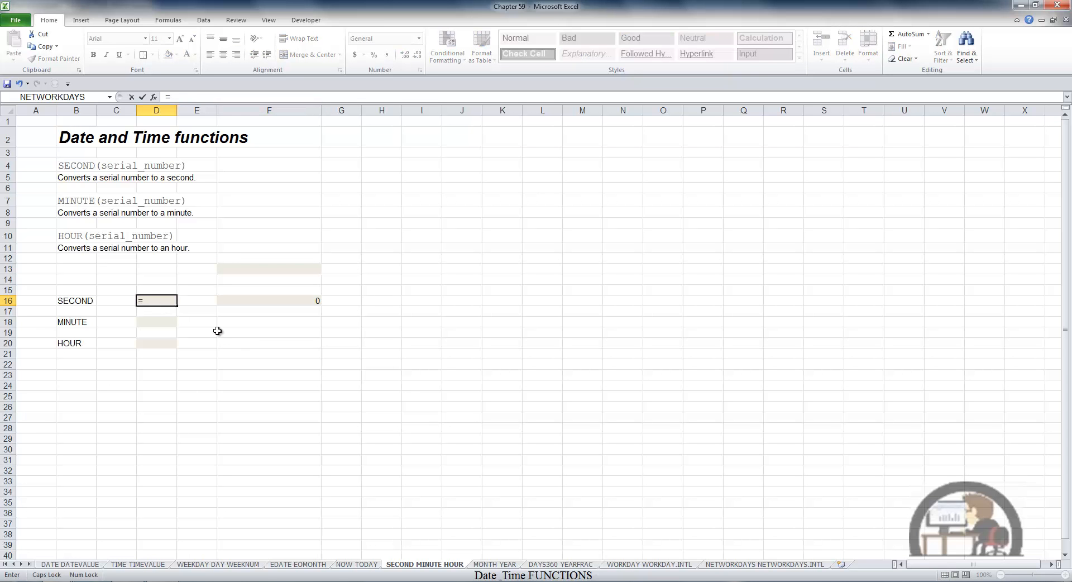
text(SEC)
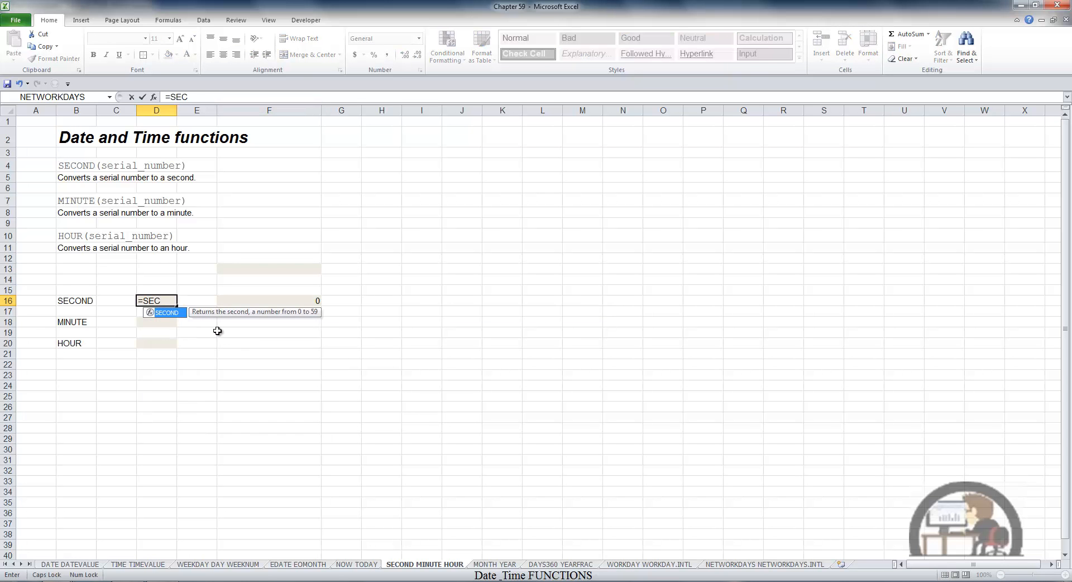
key(Tab)
click(294, 301)
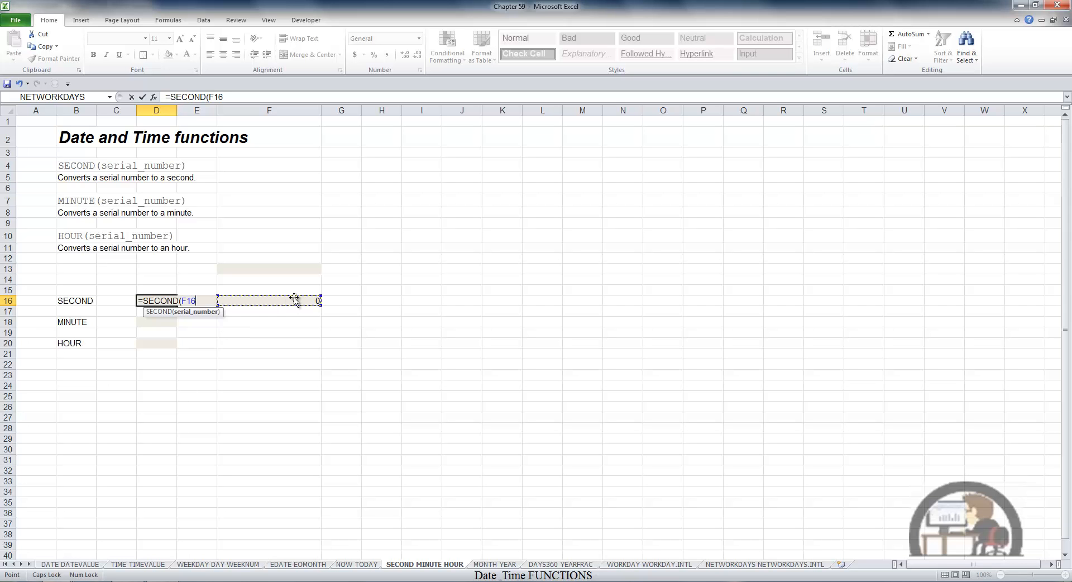
key(Return)
key(Return)
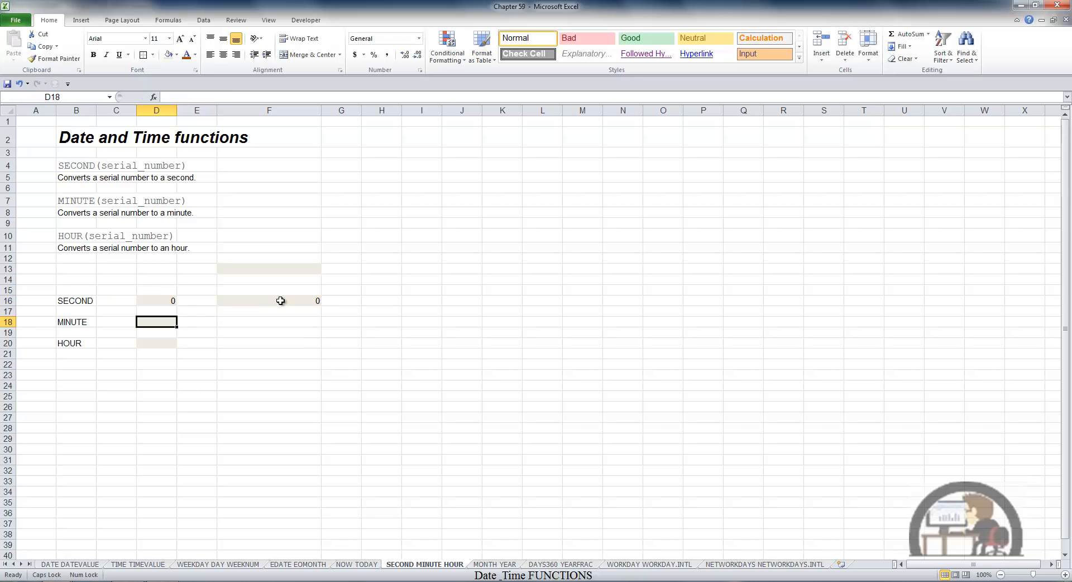
Enter a MINUTE formula in D18 that takes F16 as its serial number
text(=)
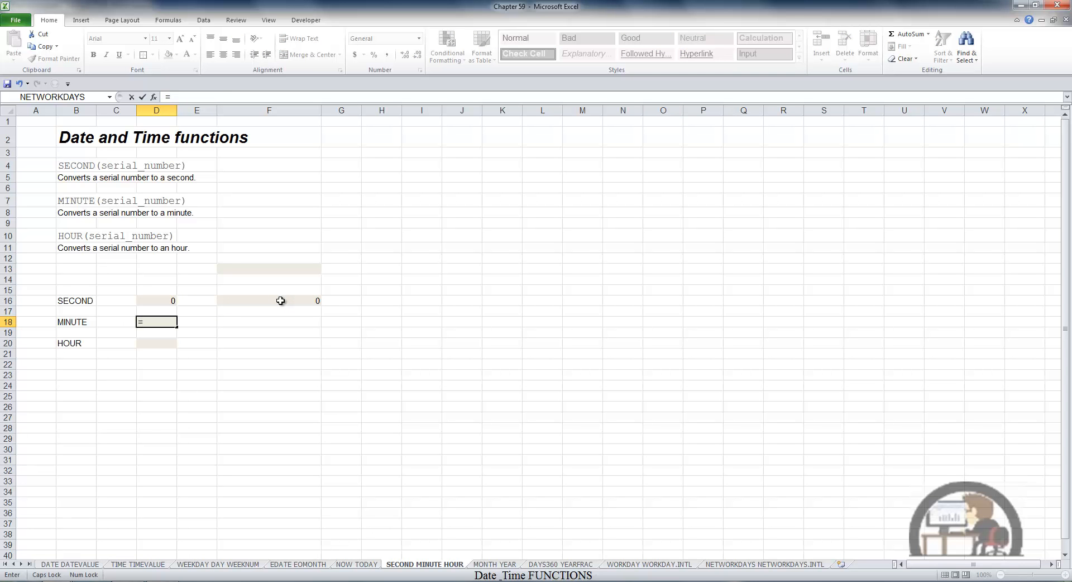
text(MINU)
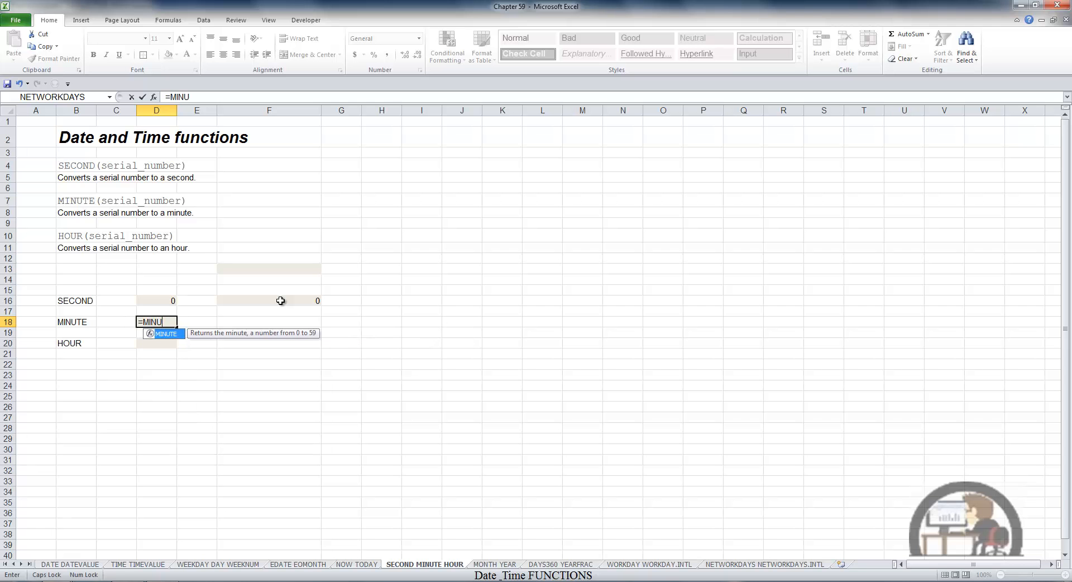
key(Tab)
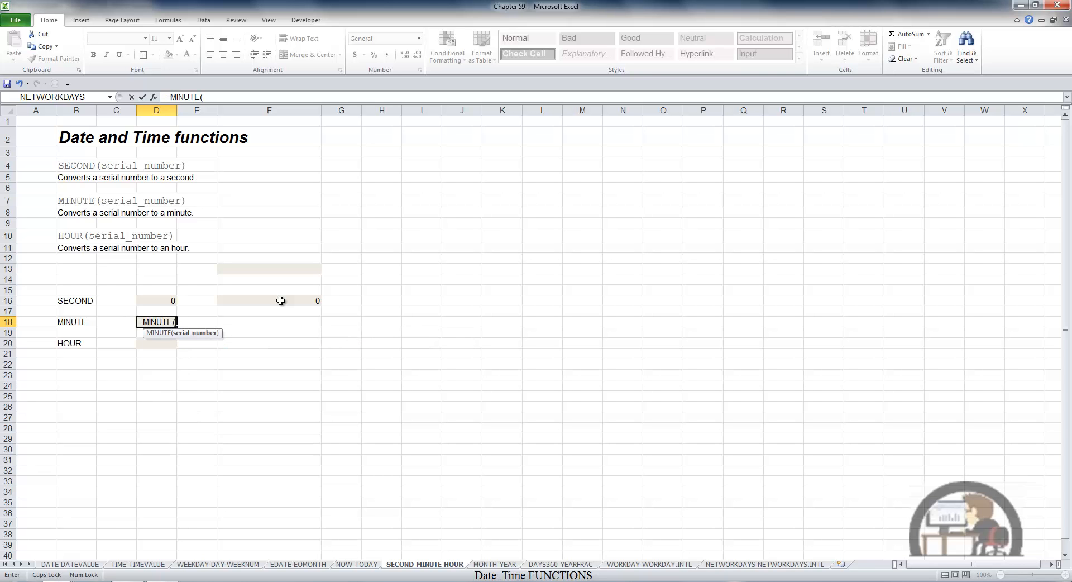
click(280, 301)
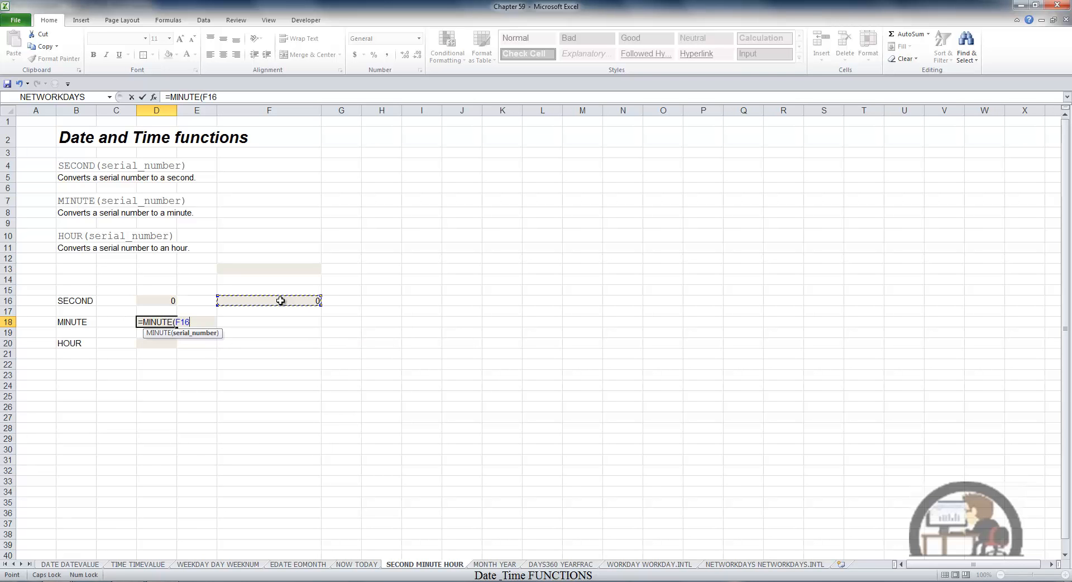
key(Return)
key(Down)
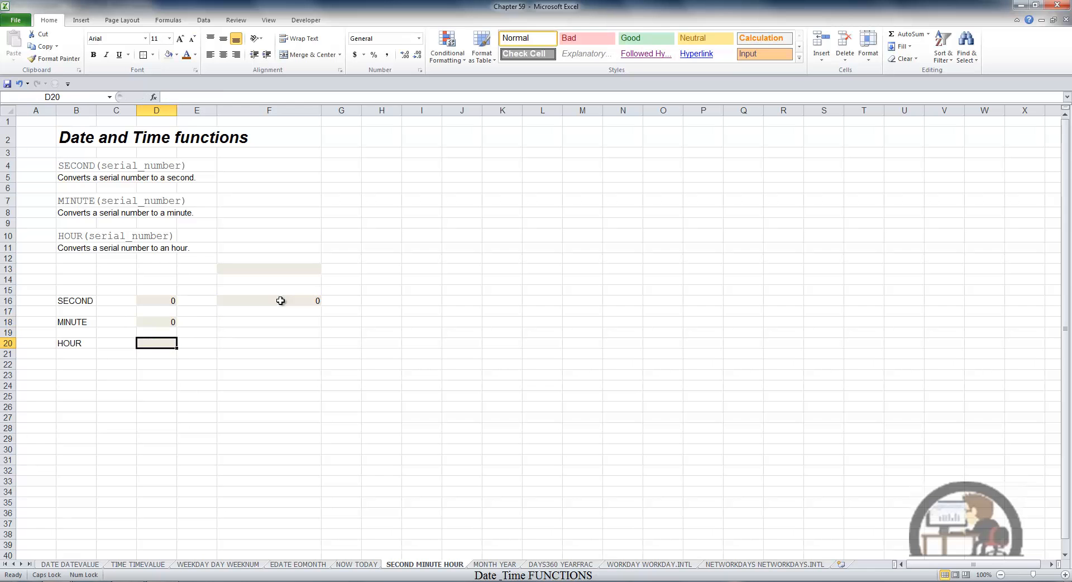
Enter an HOUR formula in D20 that takes F16 as its serial number, and reselect D20
text(=HOU)
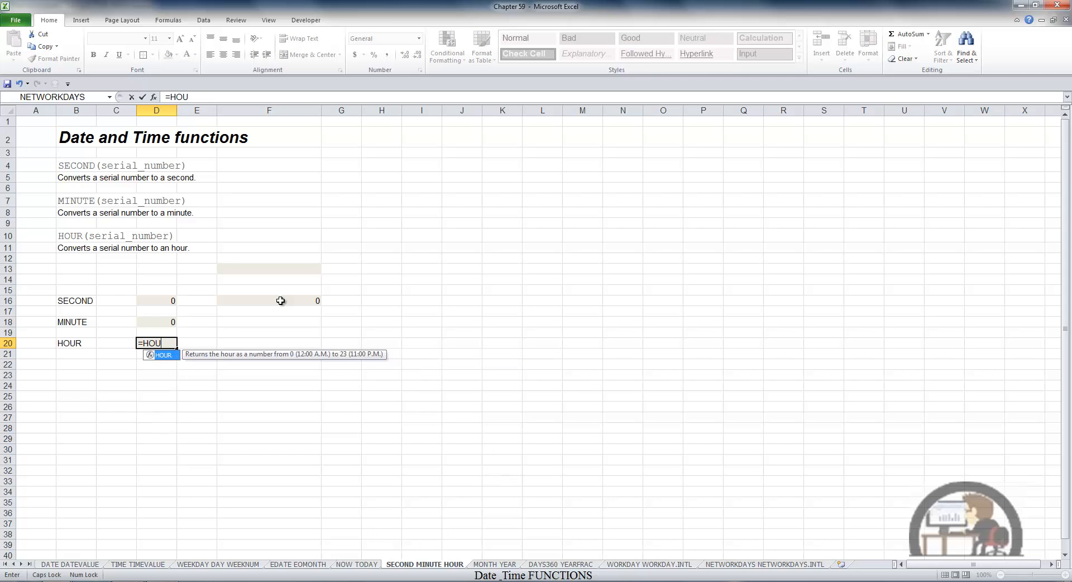
text(R()
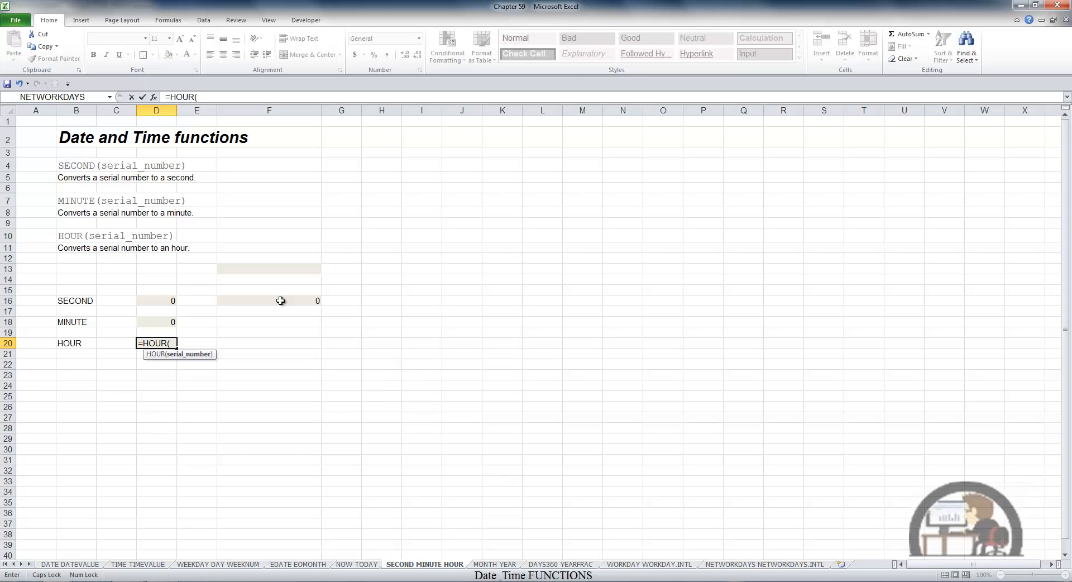
click(281, 300)
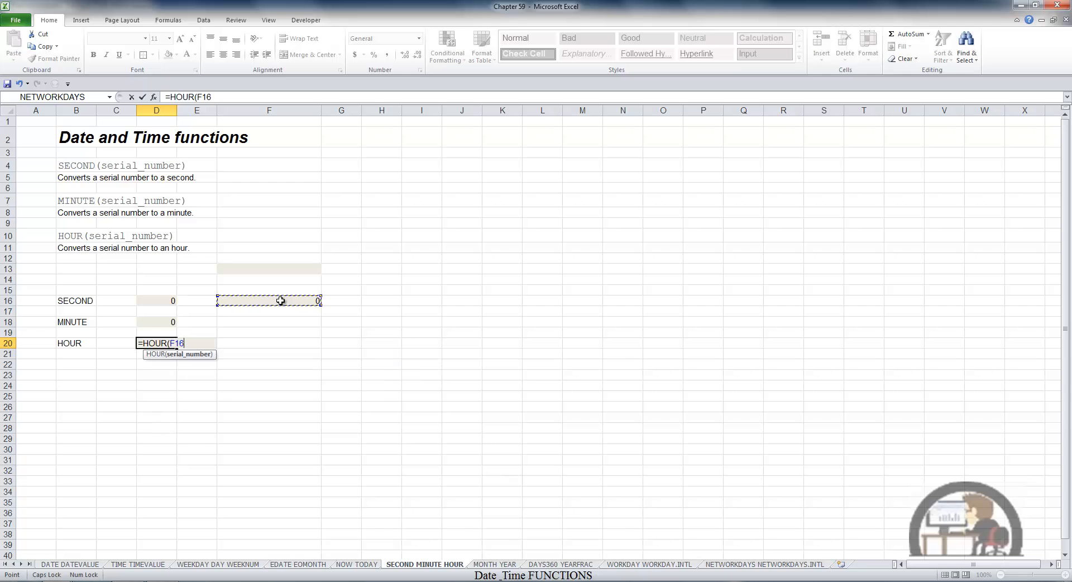
key(Return)
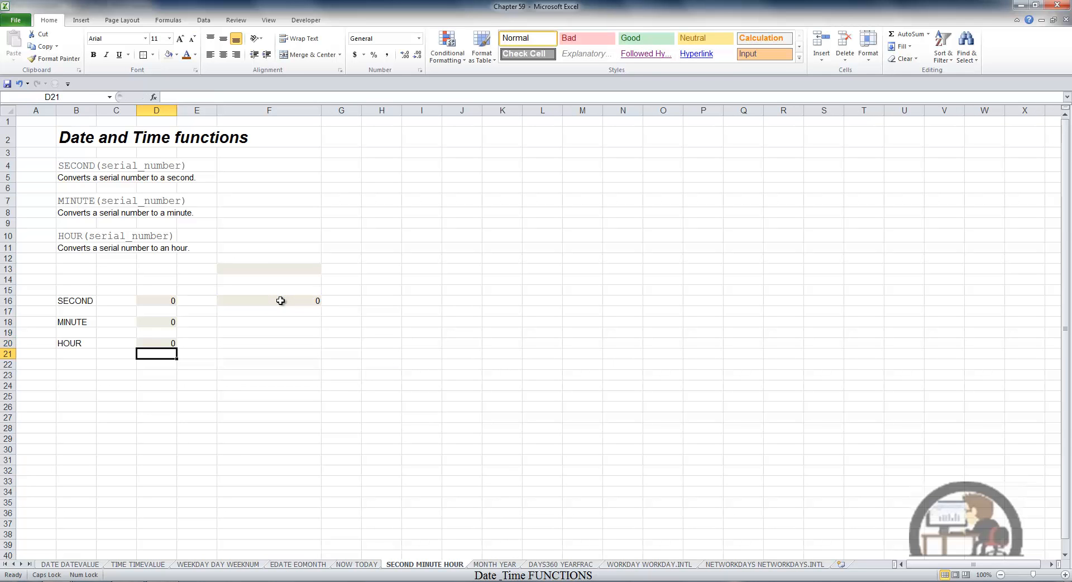
click(164, 344)
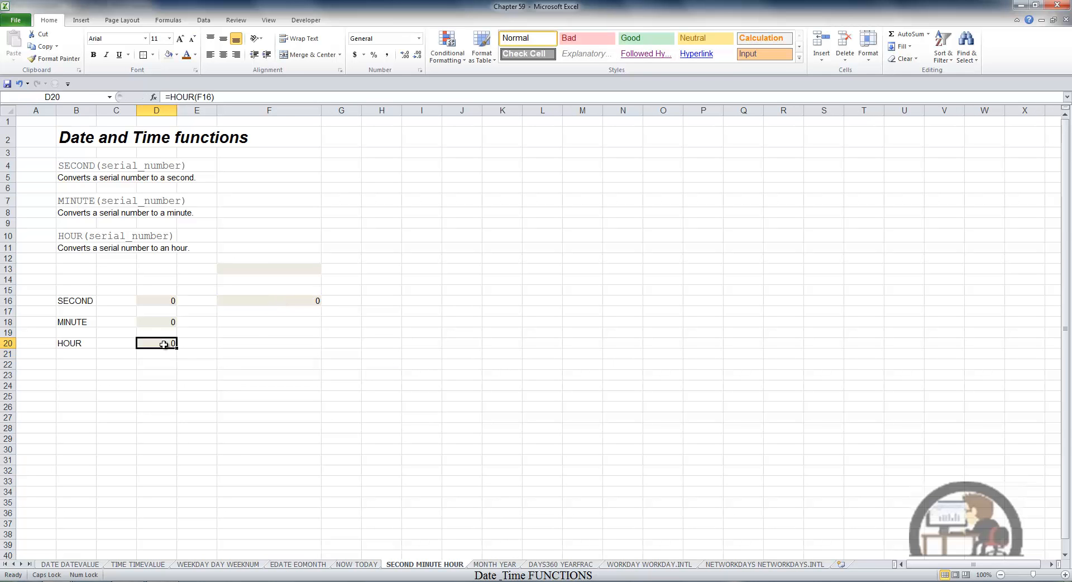
Apply the Time number format to cell F16
click(286, 303)
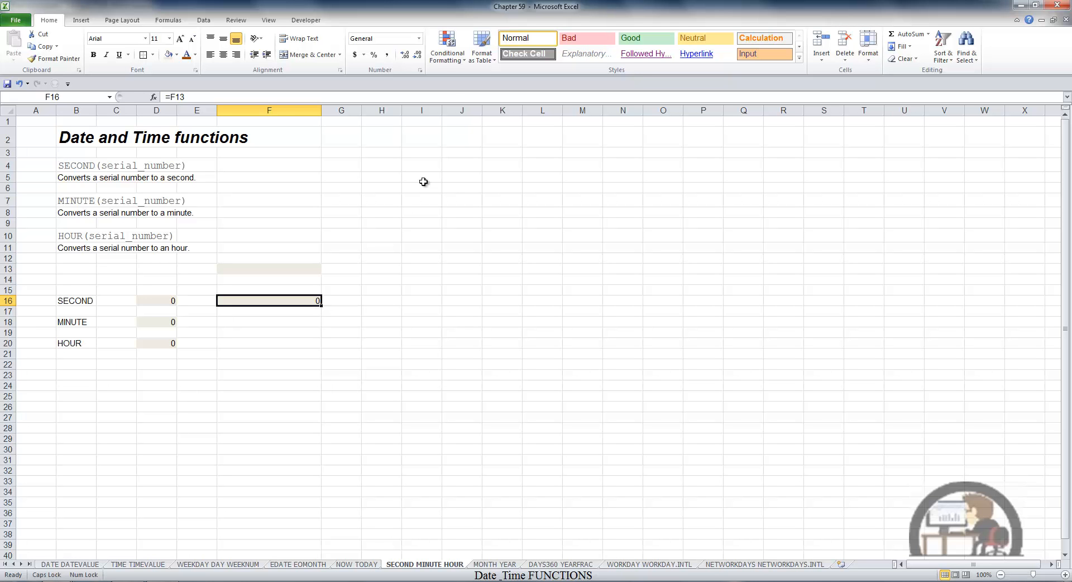
click(419, 38)
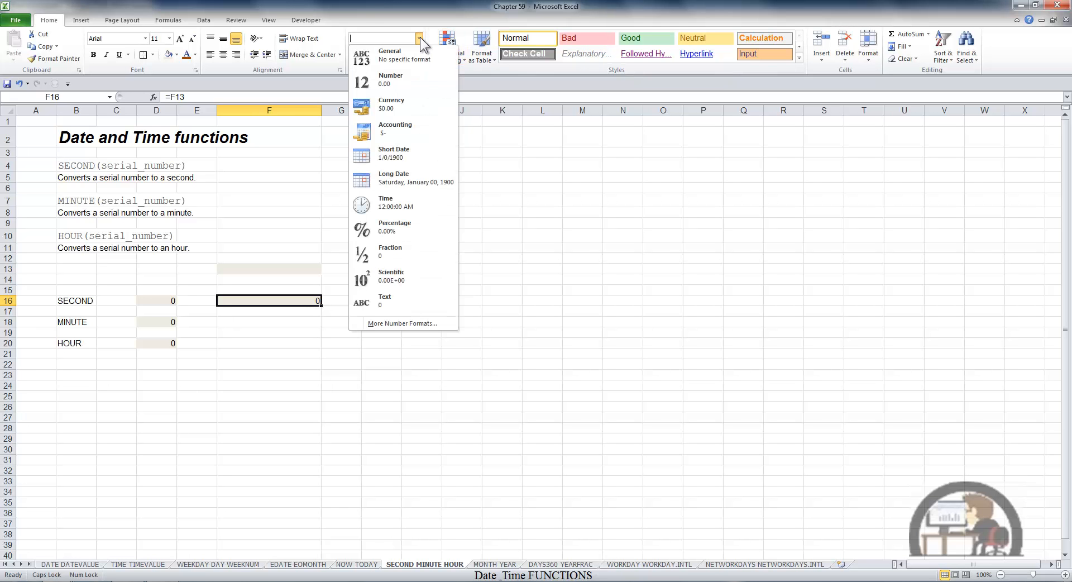
click(391, 207)
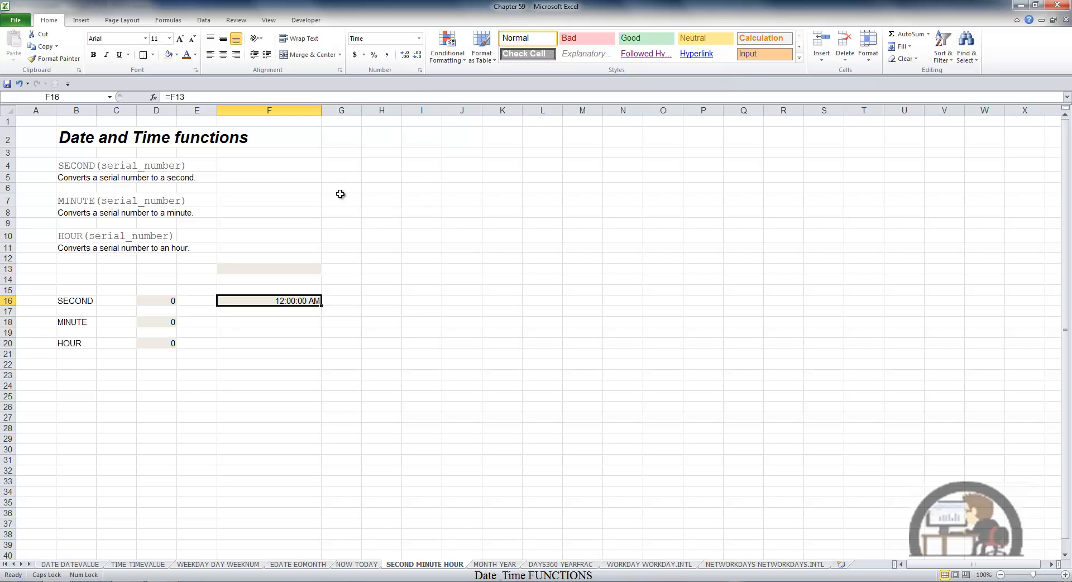
Enter the serial number .009 in F13 to test the SECOND, MINUTE and HOUR formulas
click(310, 268)
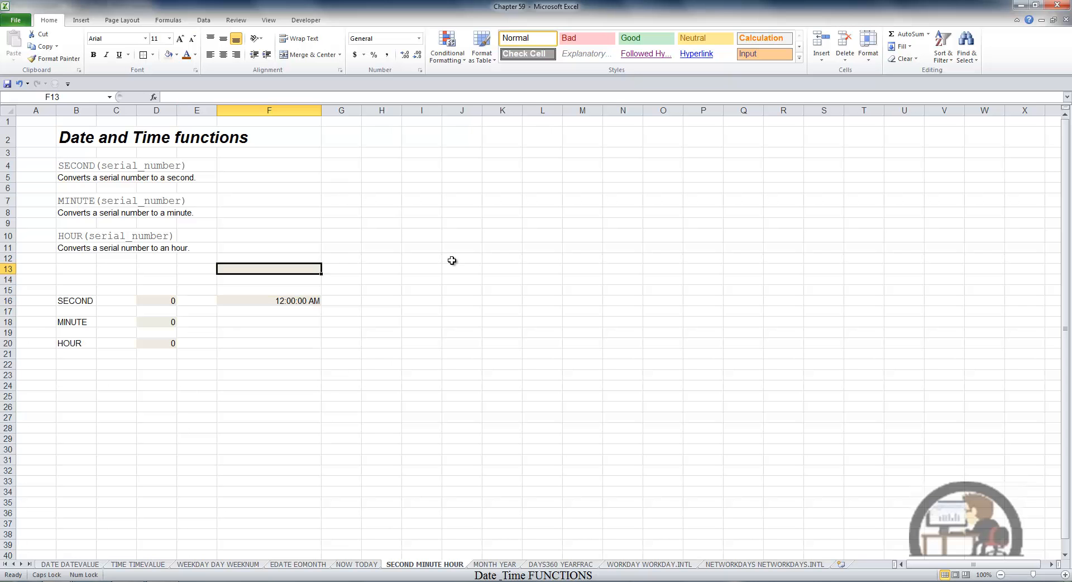
text(.0)
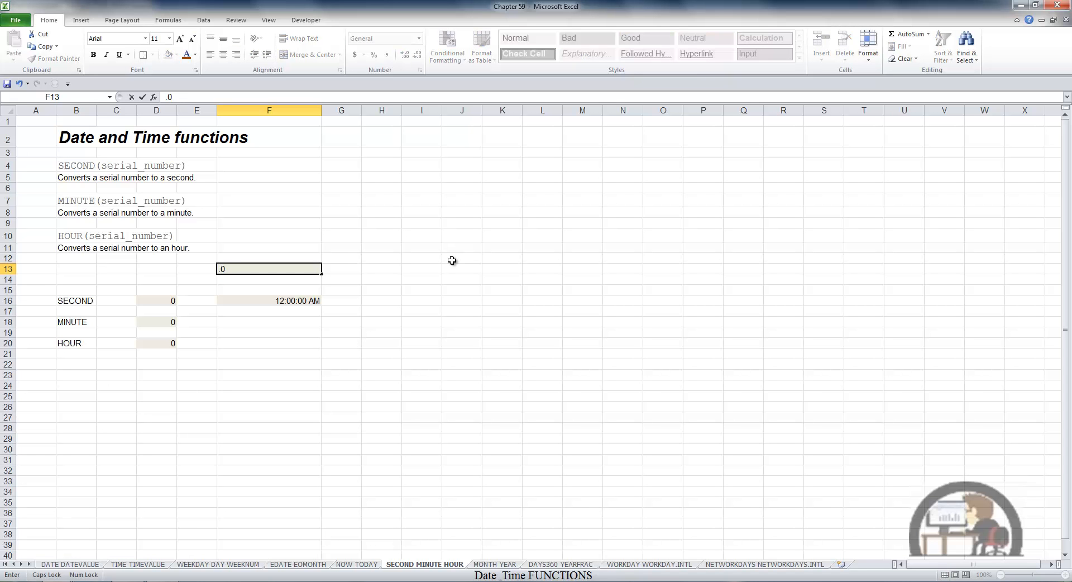
text(09)
key(Return)
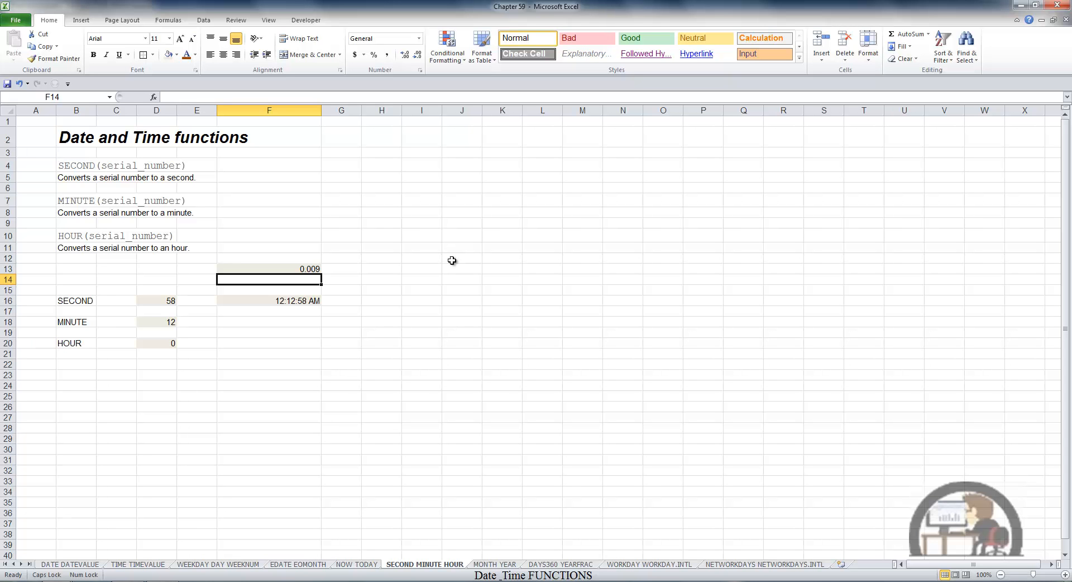
Replace the serial number in F13 with .25
key(Up)
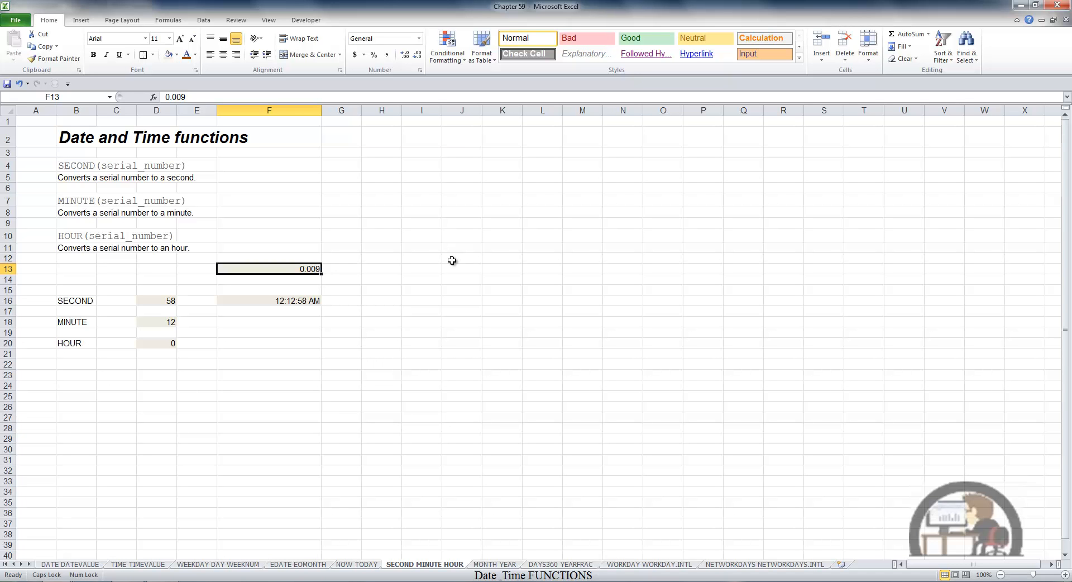
text(.25)
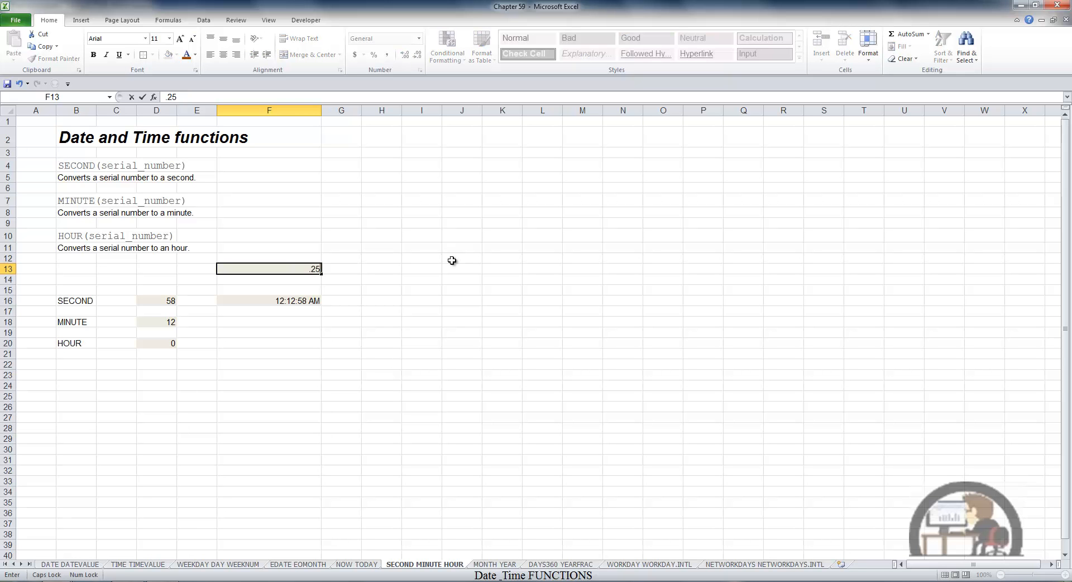
key(Return)
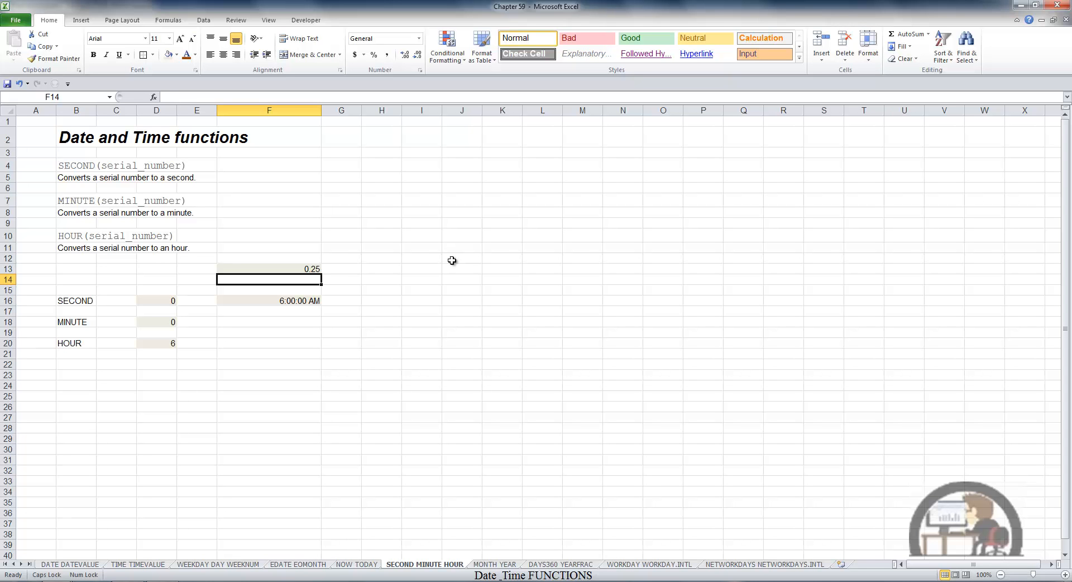
Change the serial number in F13 to .255
key(Up)
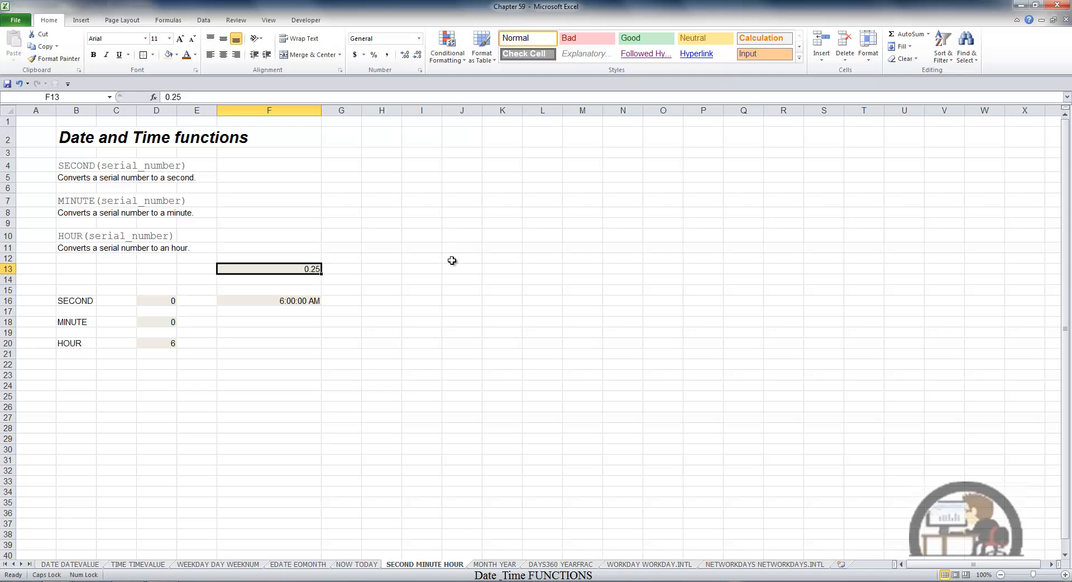
text(.25)
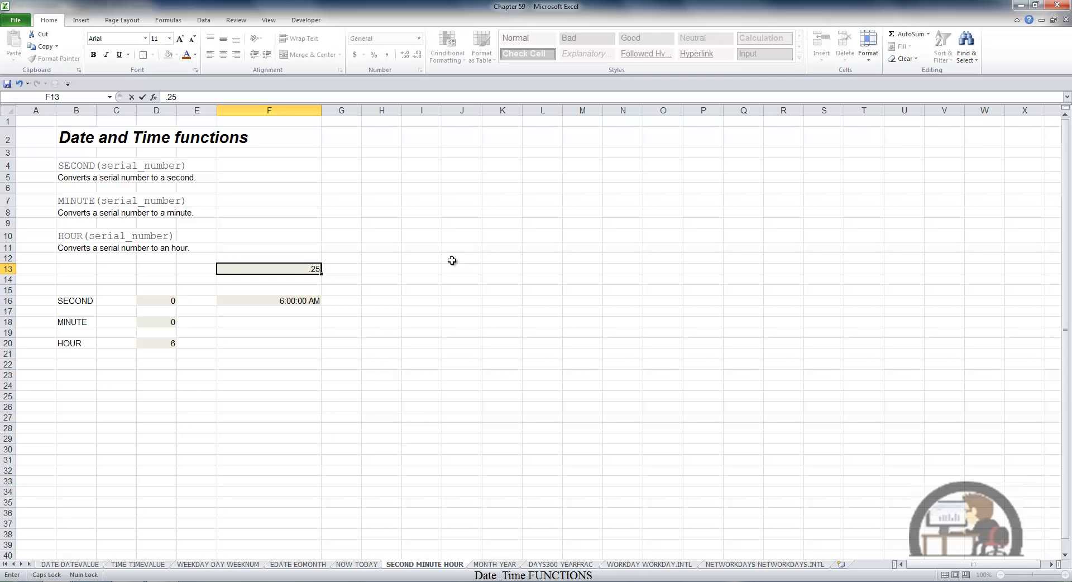
text(5)
key(Return)
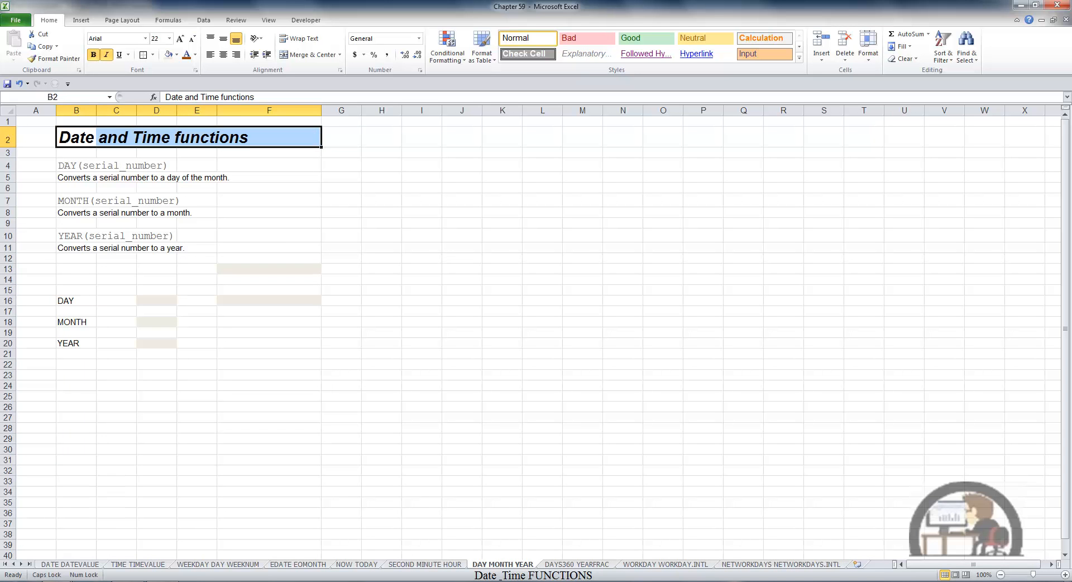
Enter a formula in F16 of the DAY MONTH YEAR worksheet that refers to F13
click(290, 300)
text(=)
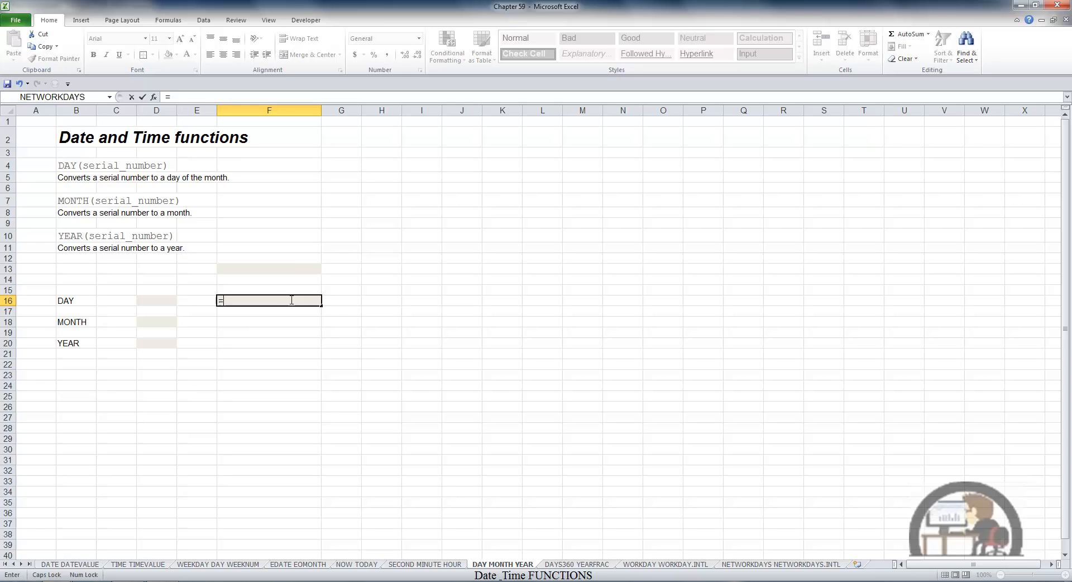
click(287, 269)
key(Return)
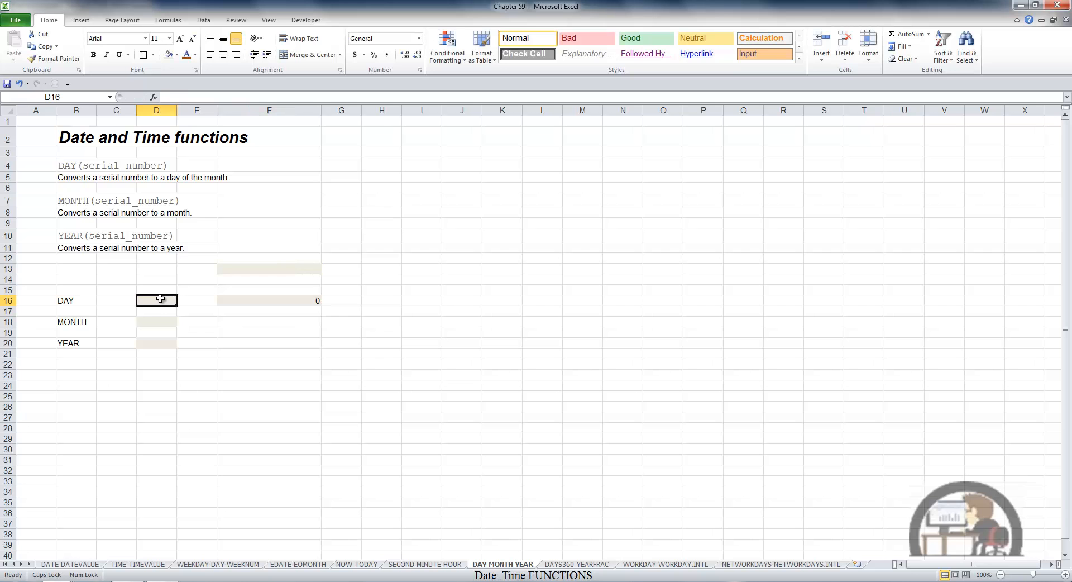
Enter a DAY formula in D16 that takes F16 as its serial number
text(=DAY()
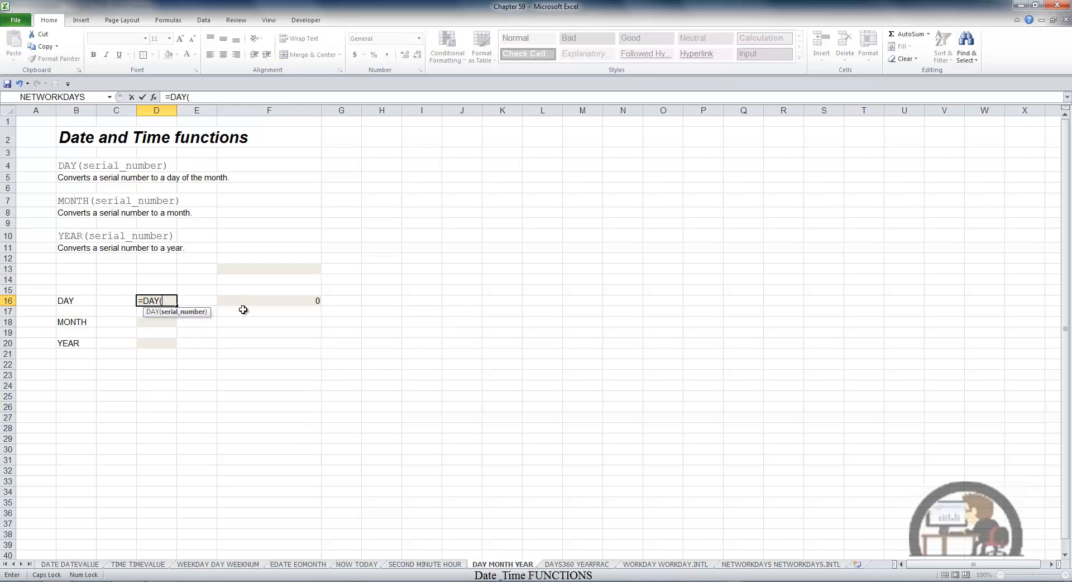
click(269, 306)
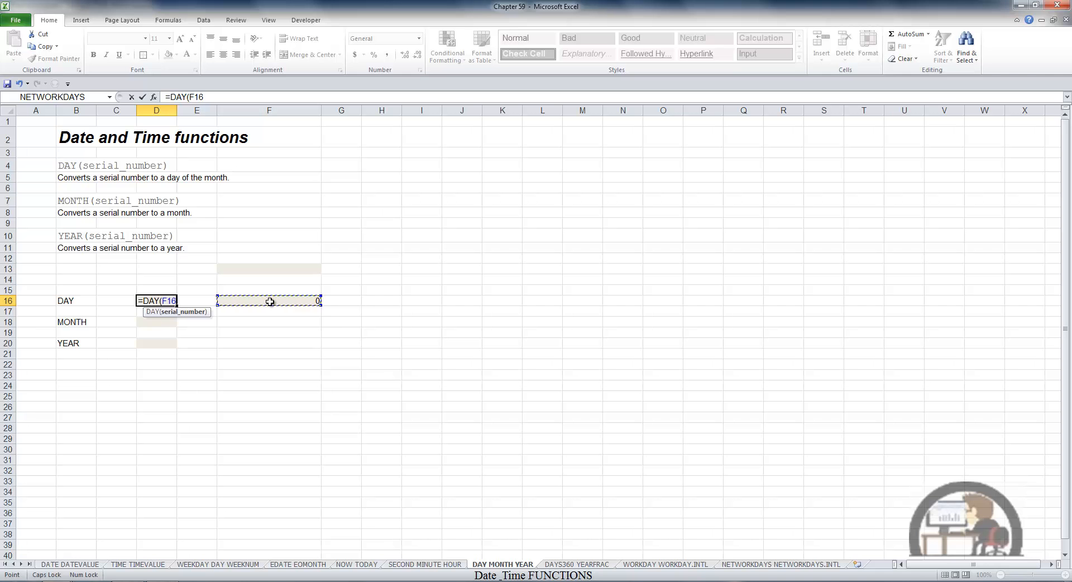
key(Return)
Enter a MONTH formula in D18 that takes F16 as its serial number
text(=)
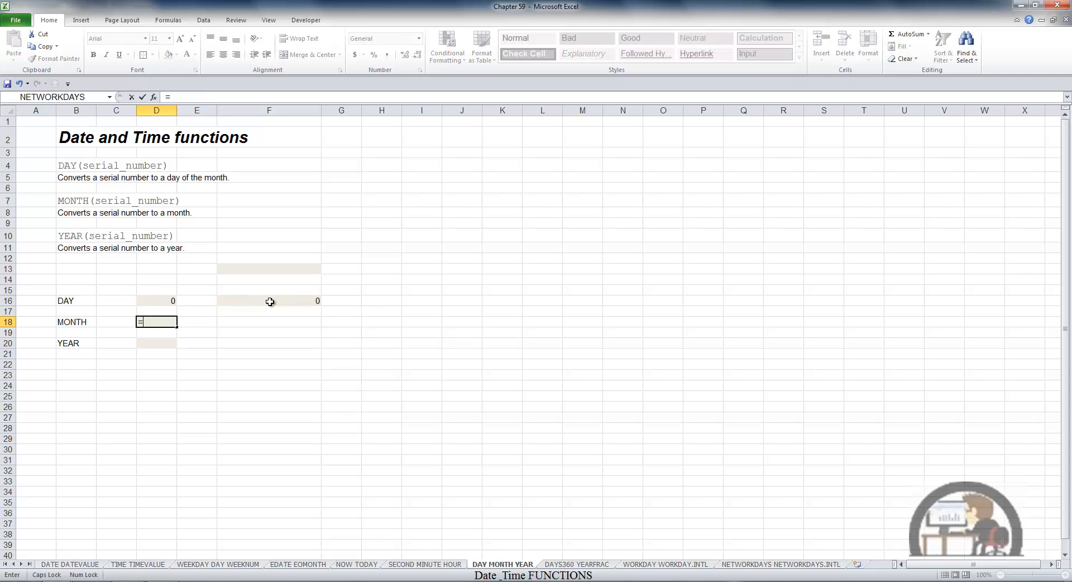
text(MONTH()
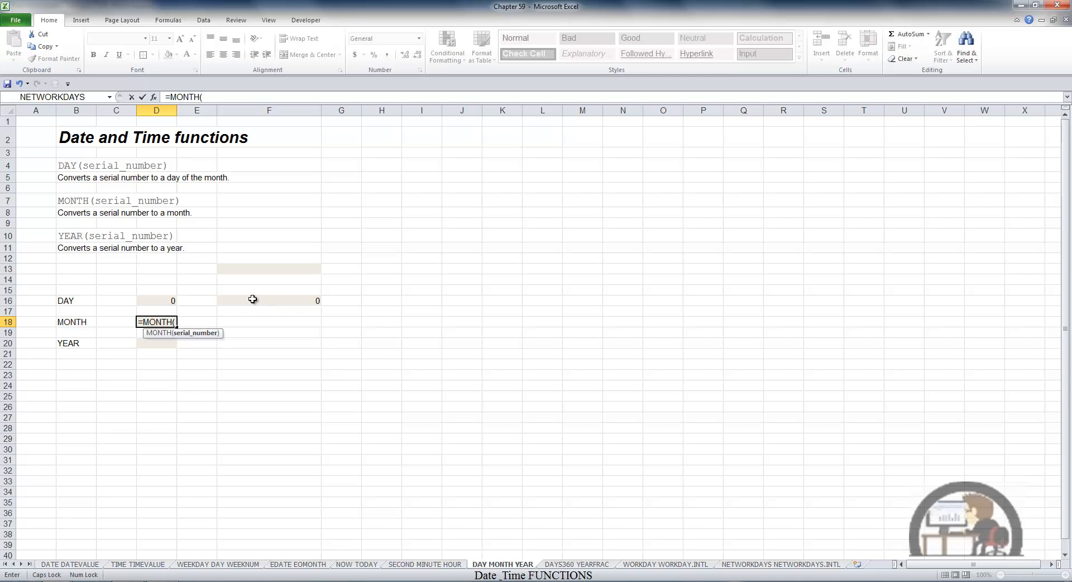
click(251, 299)
key(Return)
key(Return)
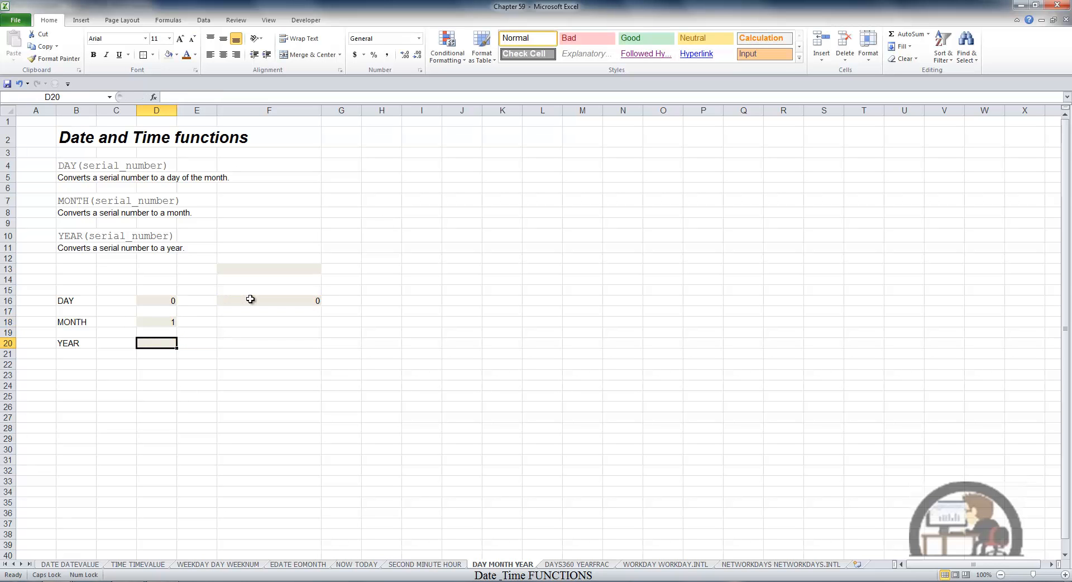
Enter a YEAR formula in D20 that takes F16 as its serial number
text(=YEAR()
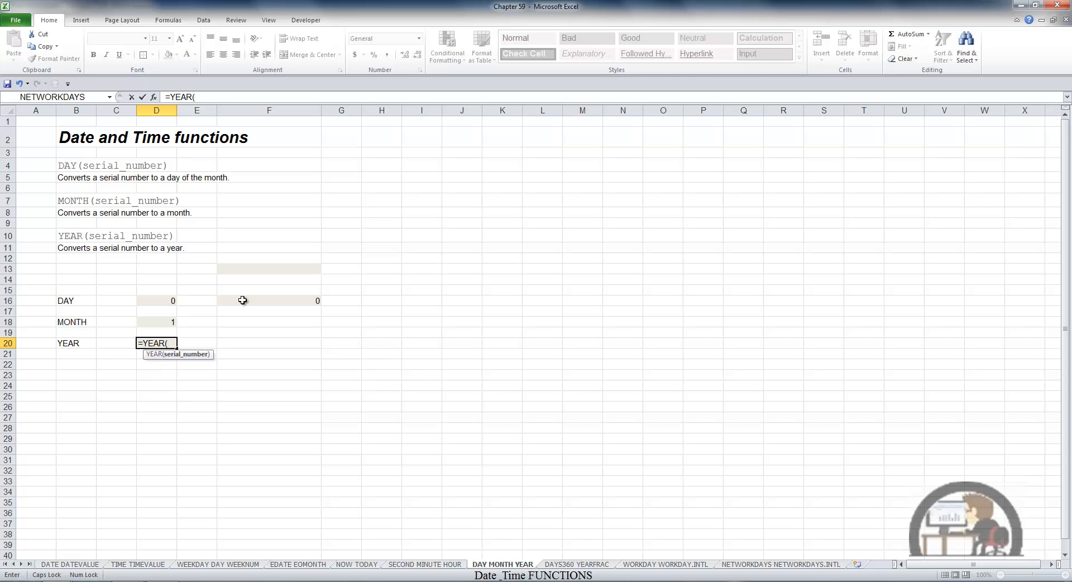
click(243, 300)
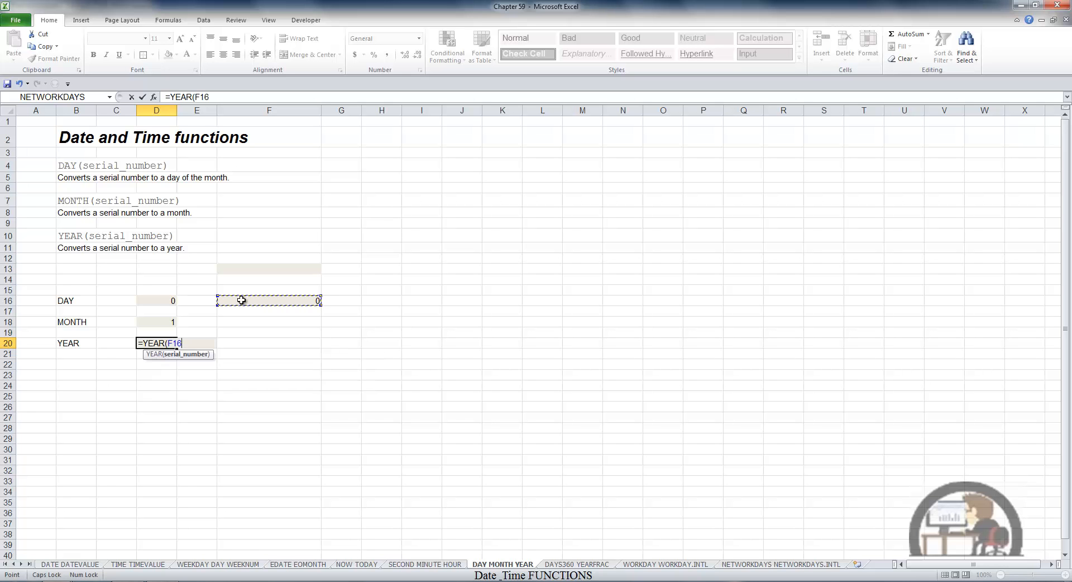
key(Return)
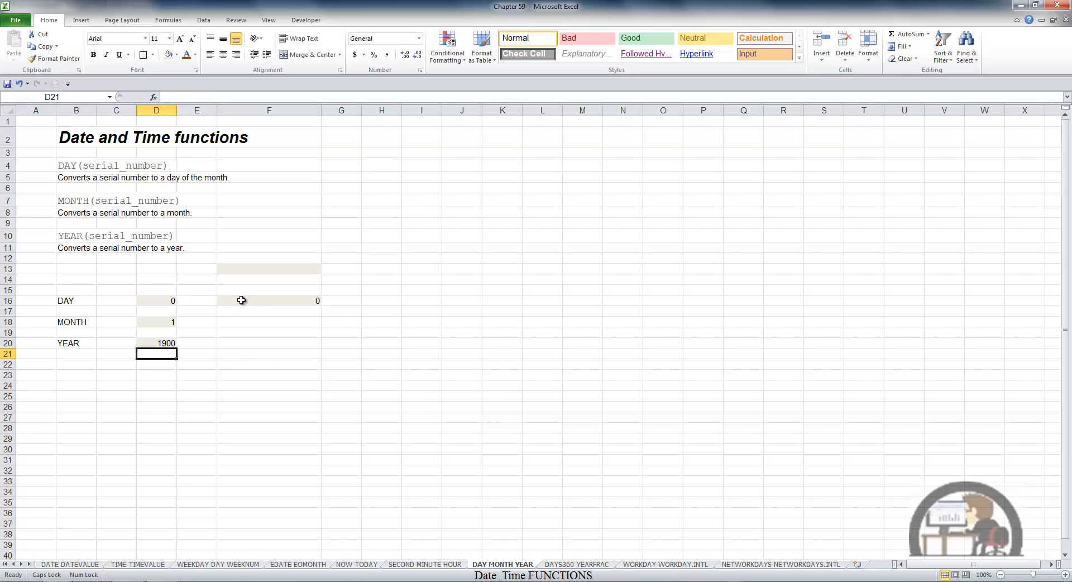
Format cell F16 as a Short Date
click(255, 301)
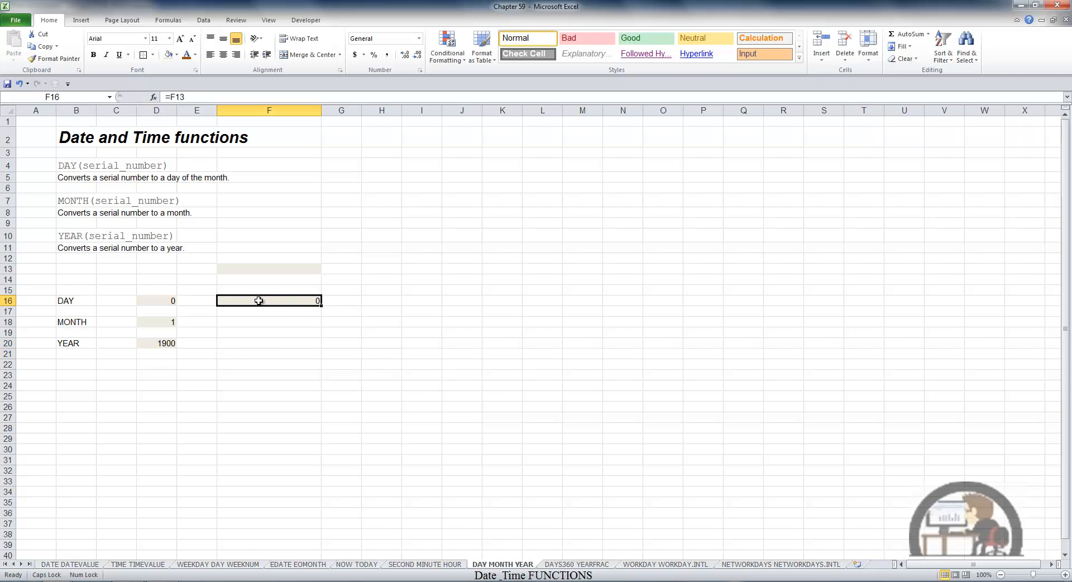
click(419, 39)
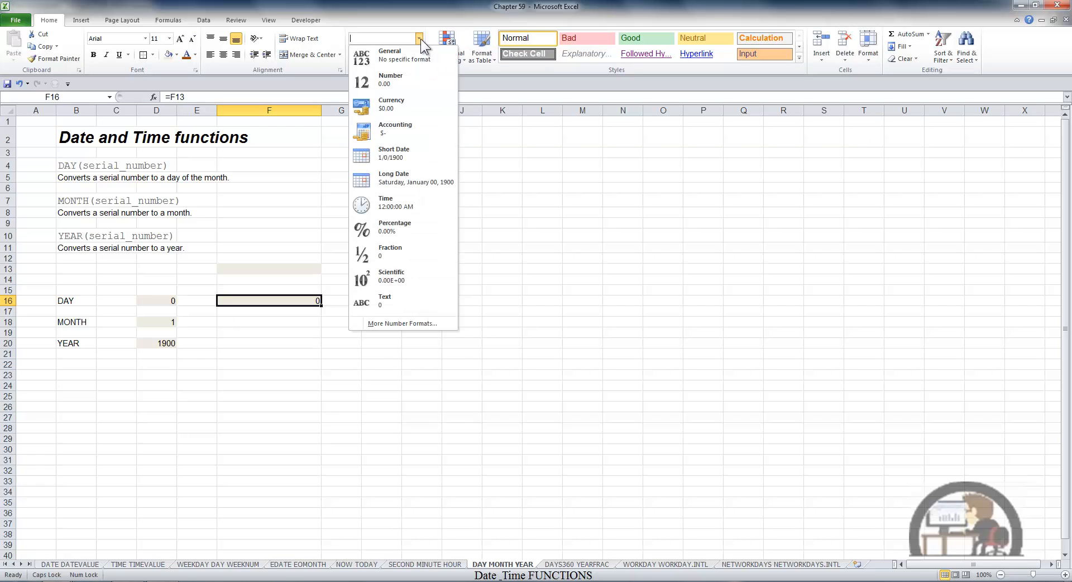
click(399, 153)
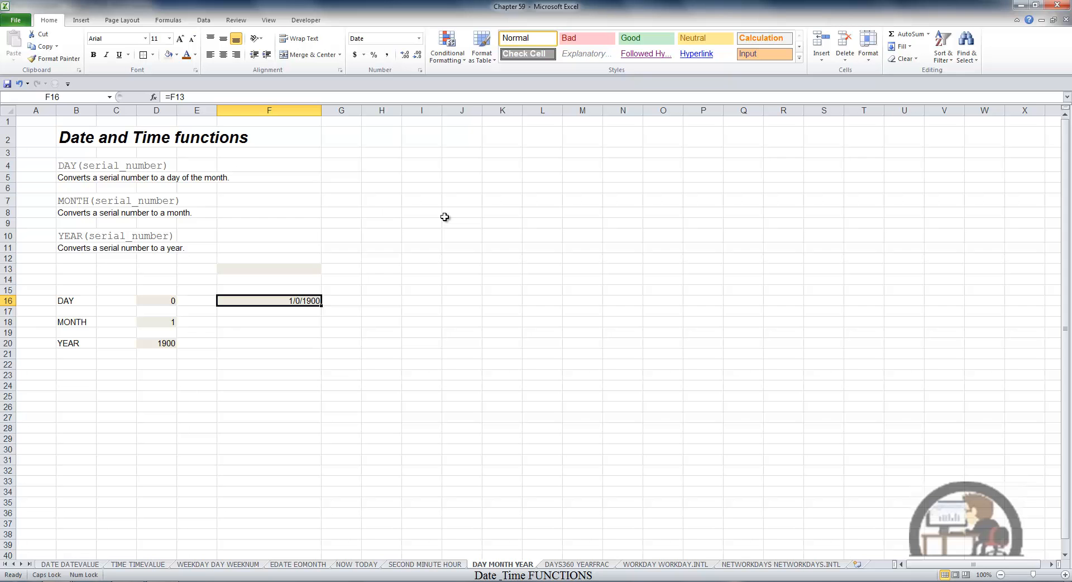
Enter the serial number 1000 in F13
click(300, 268)
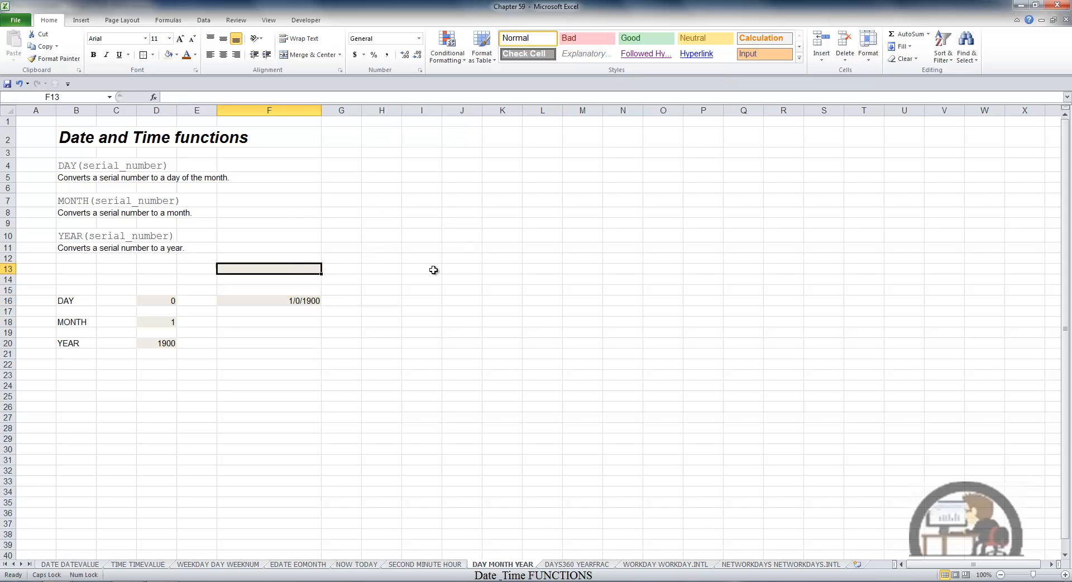
text(1000)
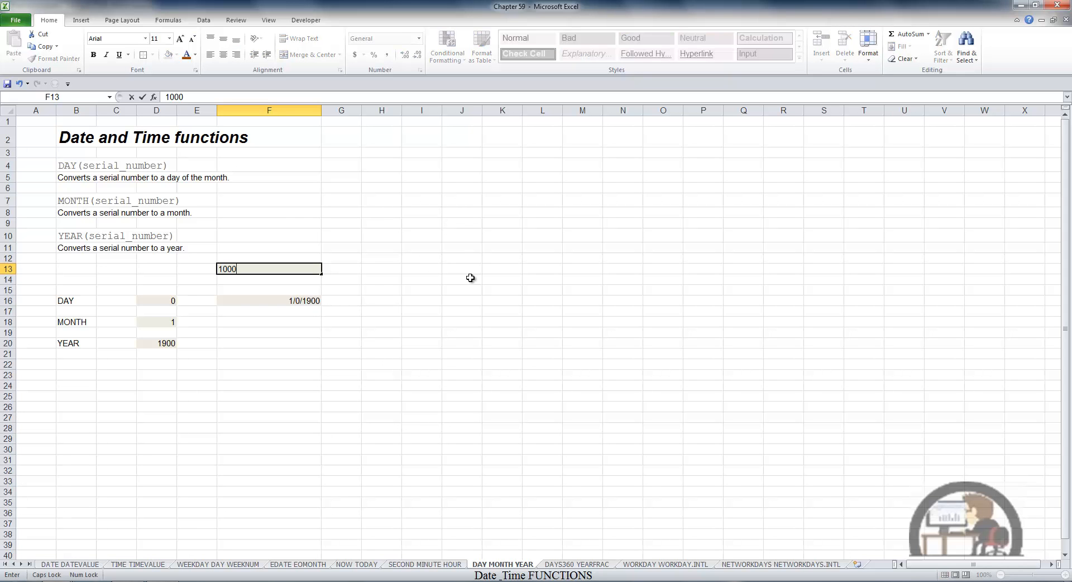
key(ctrl+Return)
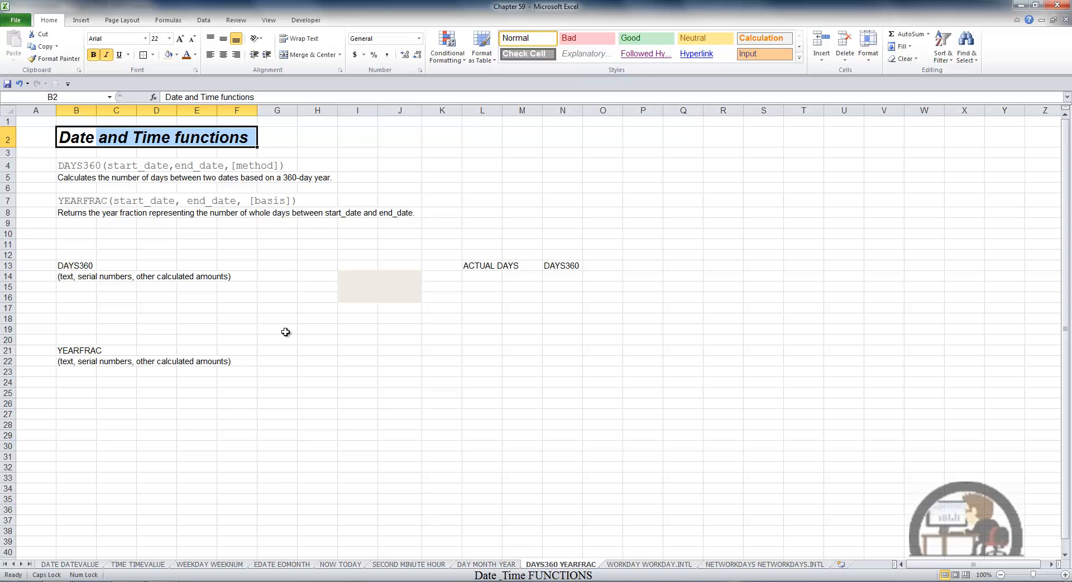
On the DAYS360 YEARFRAC worksheet, select I14:J16 and enter 1/1/2013 in I14 and 12/31/2013 in J14
click(355, 276)
key(shift+Right)
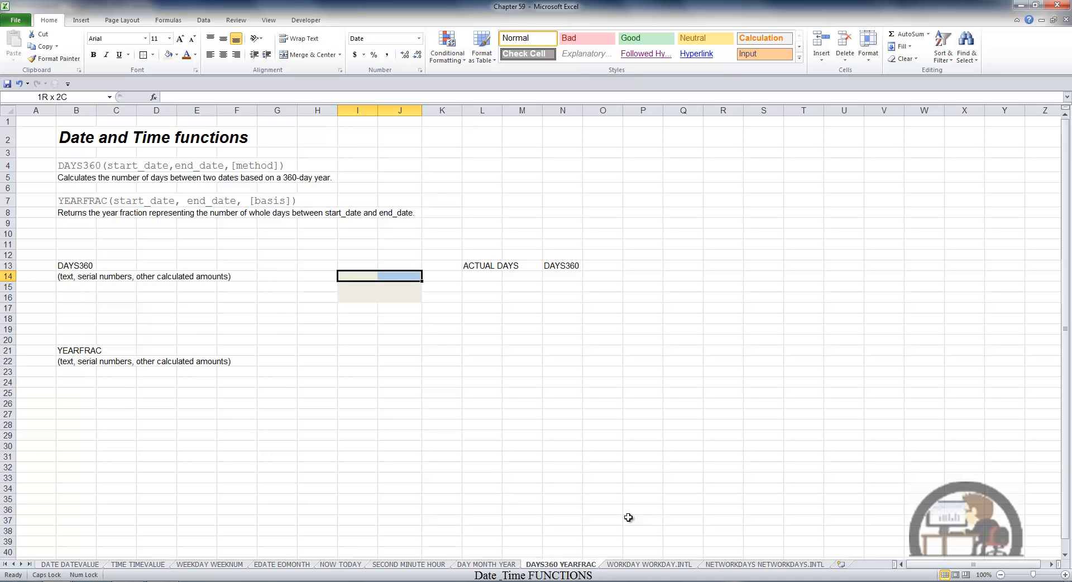
key(shift+Down)
key(shift+Down)
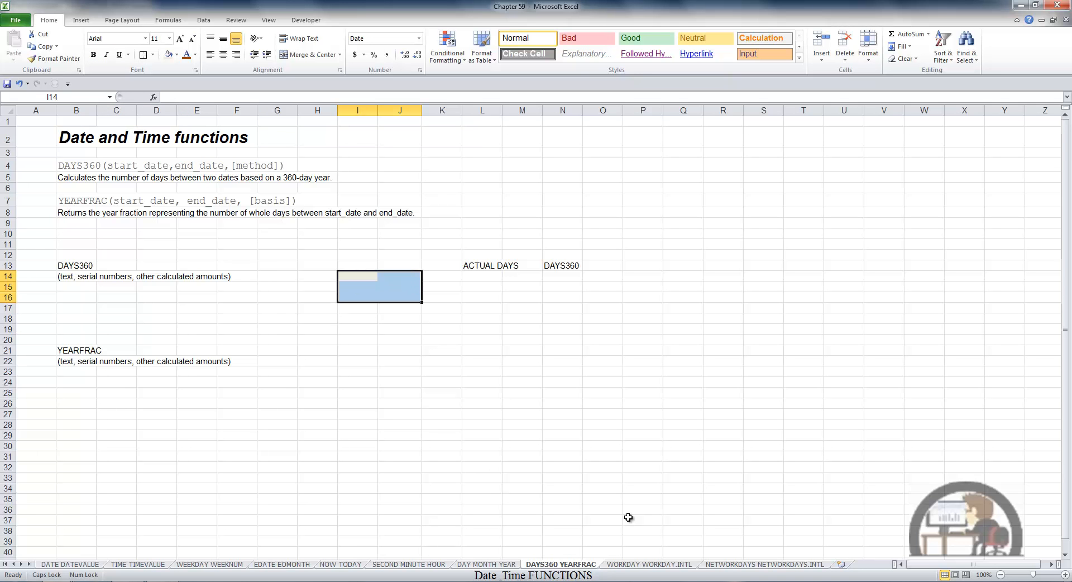
text(1/1)
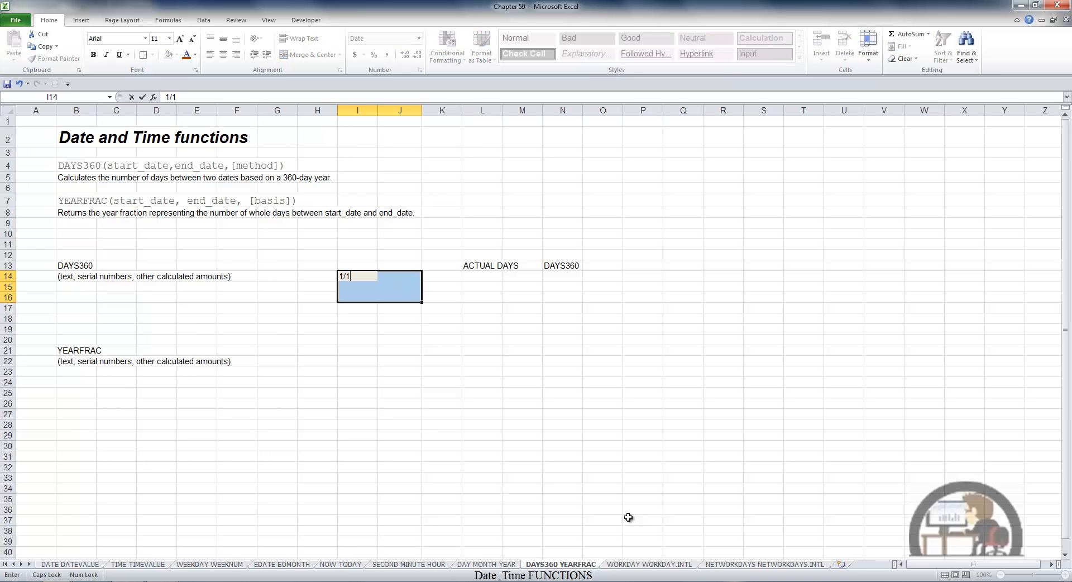
text(/2013)
key(Tab)
text(12/3)
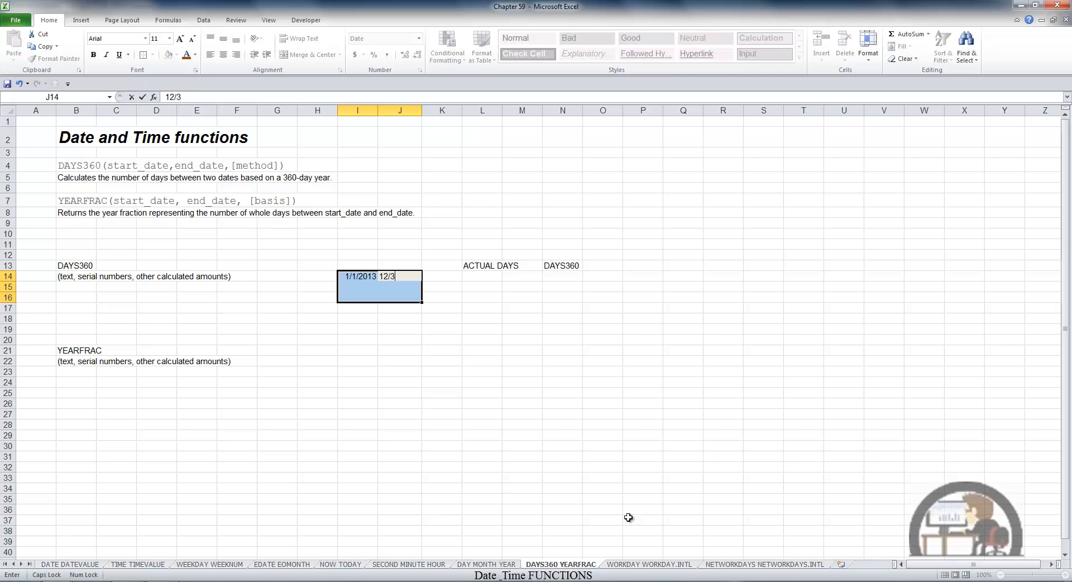
text(1/2013)
key(Tab)
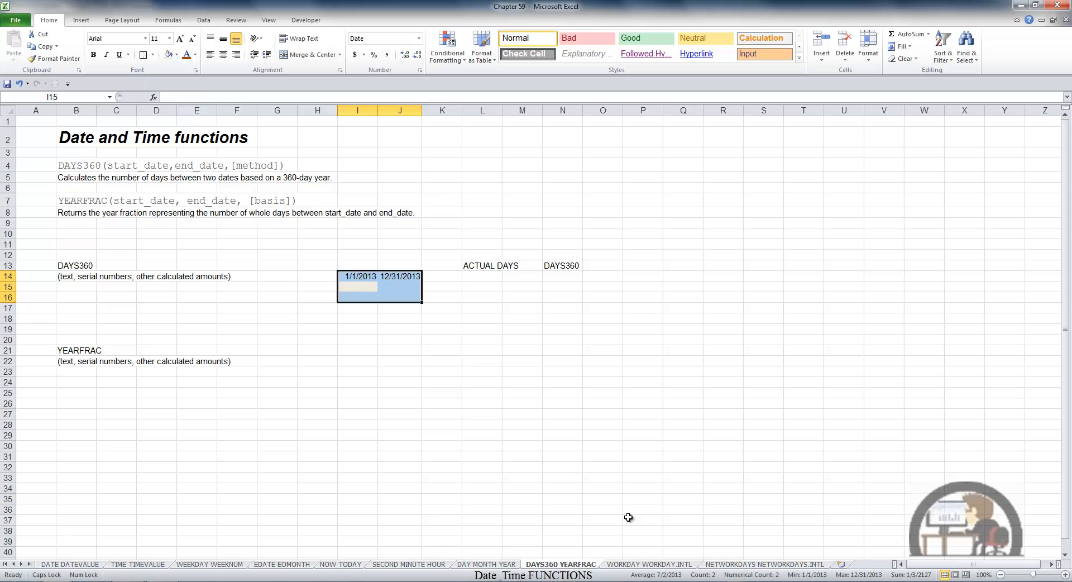
Enter the start date 1/1/2013 in I15 and the end date 6/30/2013 in J15
text(1/1/)
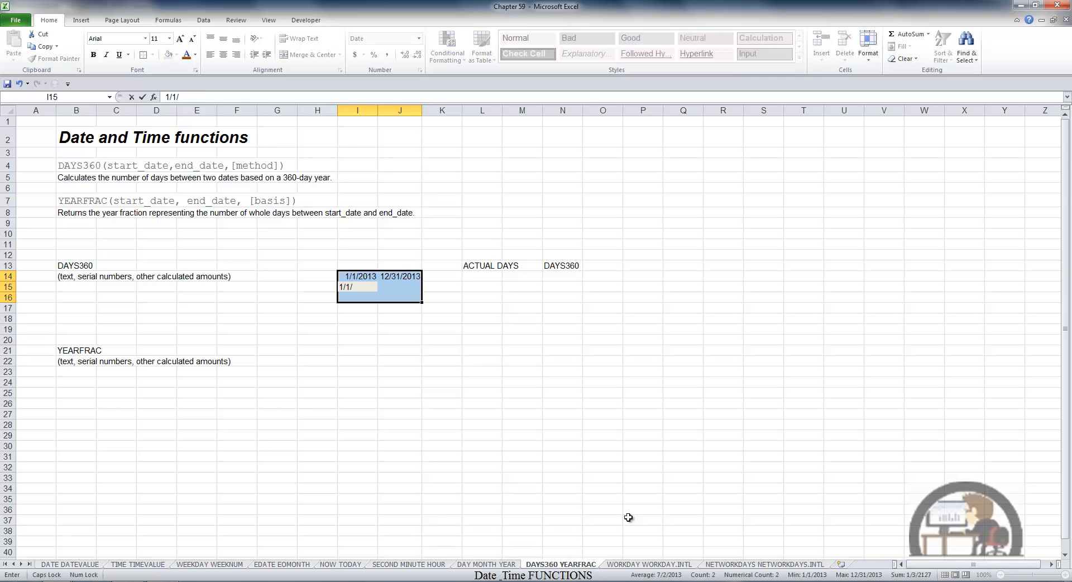
text(2013)
key(Tab)
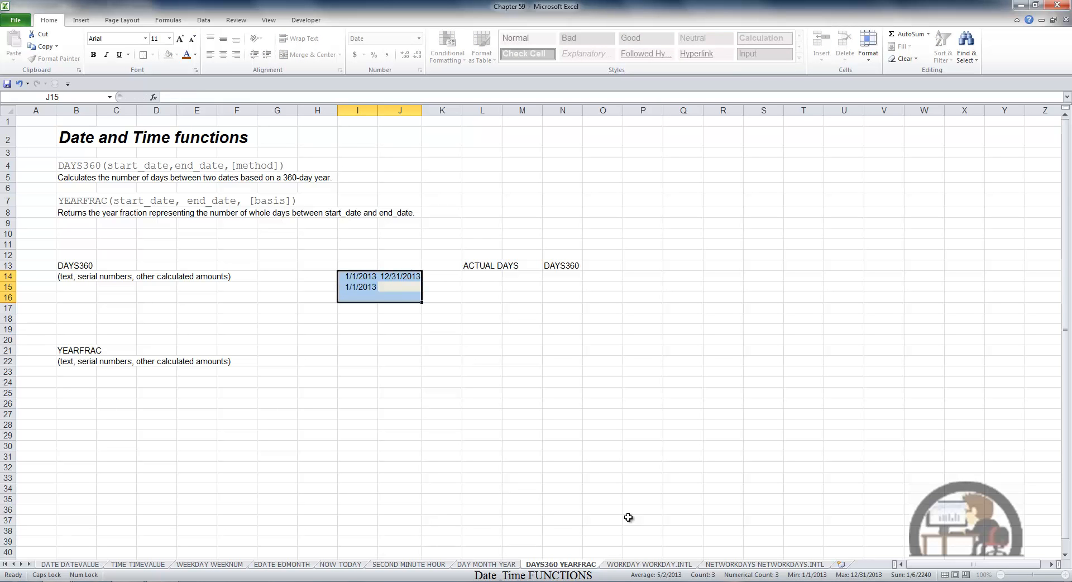
text(6/30/2013)
key(Tab)
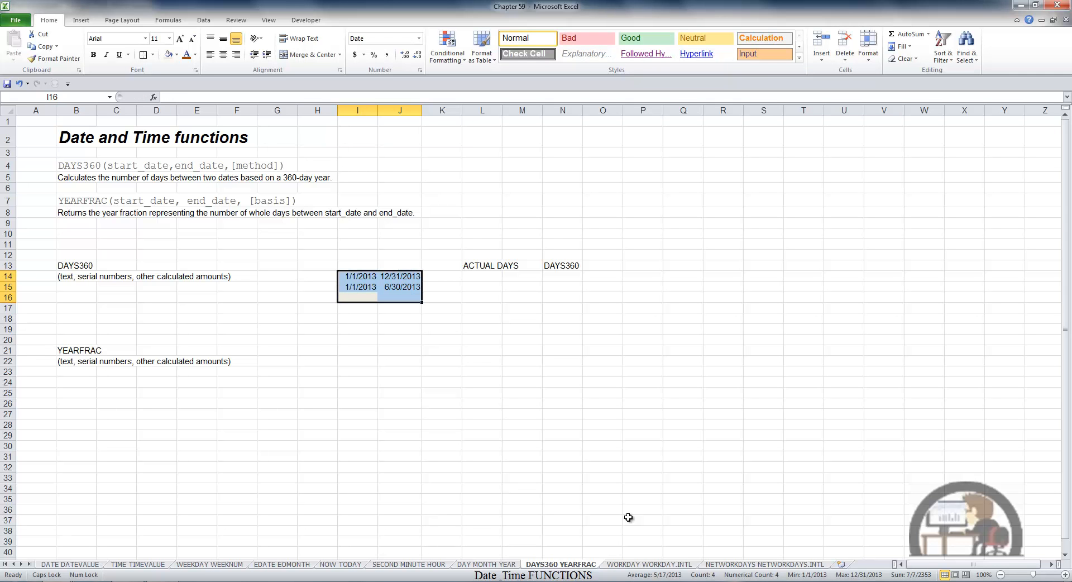
Enter the start date 7/1/2013 in I16 and the end date 12/31/2013 in J16
text(7/)
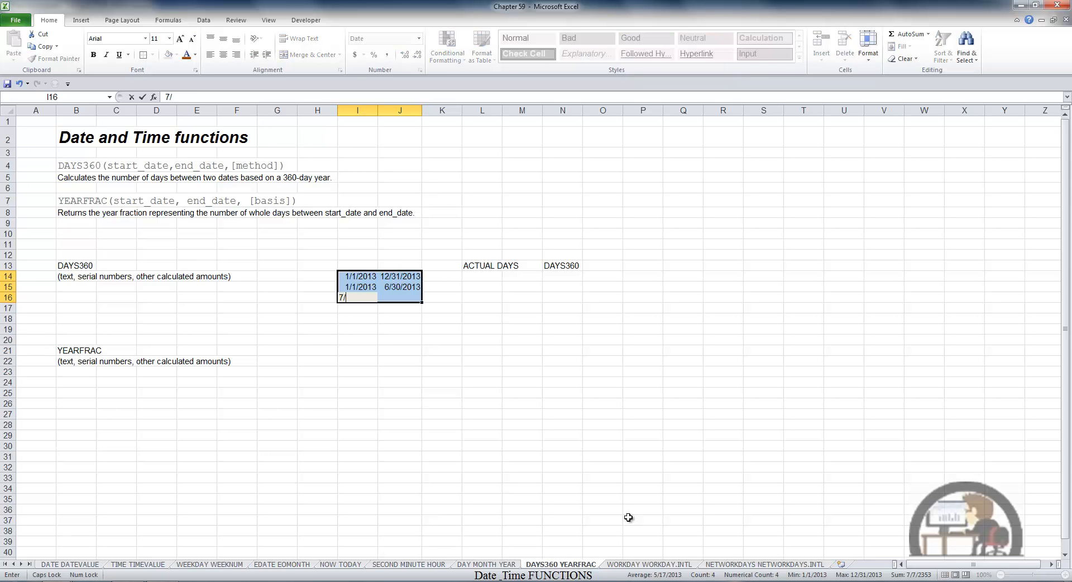
text(1/2013)
key(Tab)
text(12/31/201)
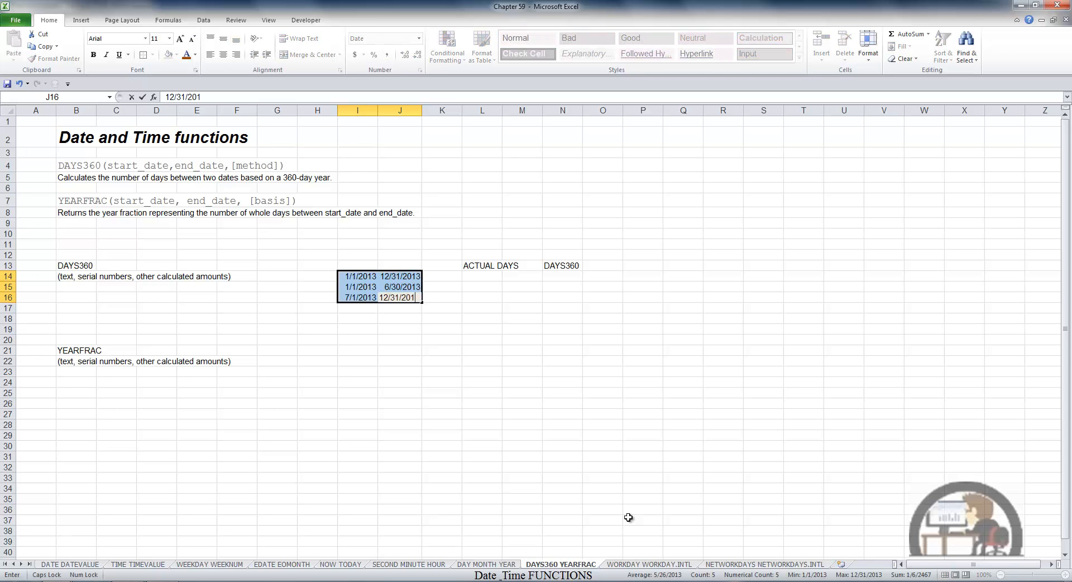
text(3)
key(Tab)
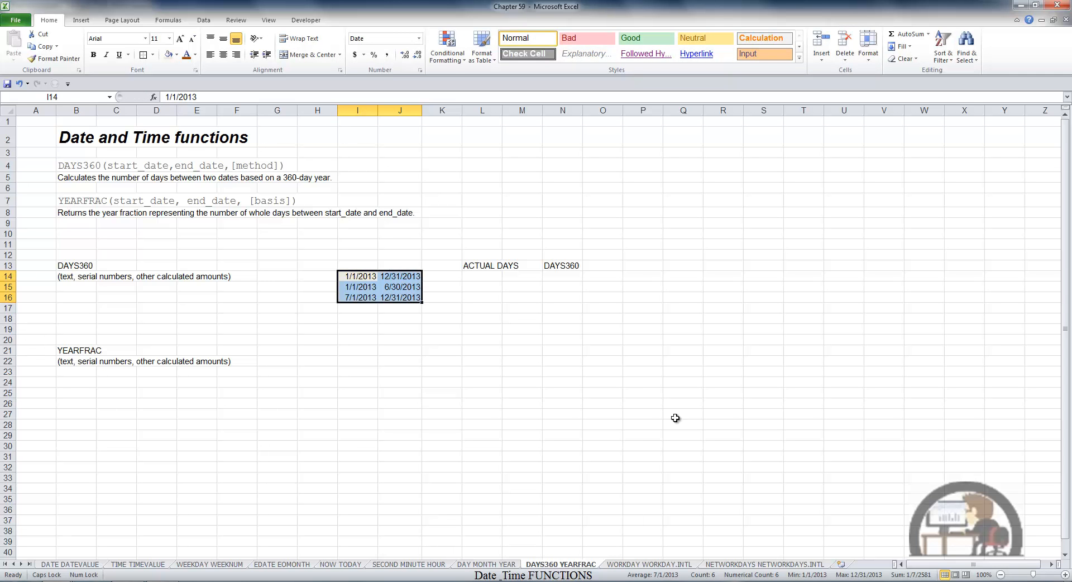
Calculate the actual days in L14 with the formula =J14-I14+1
click(497, 274)
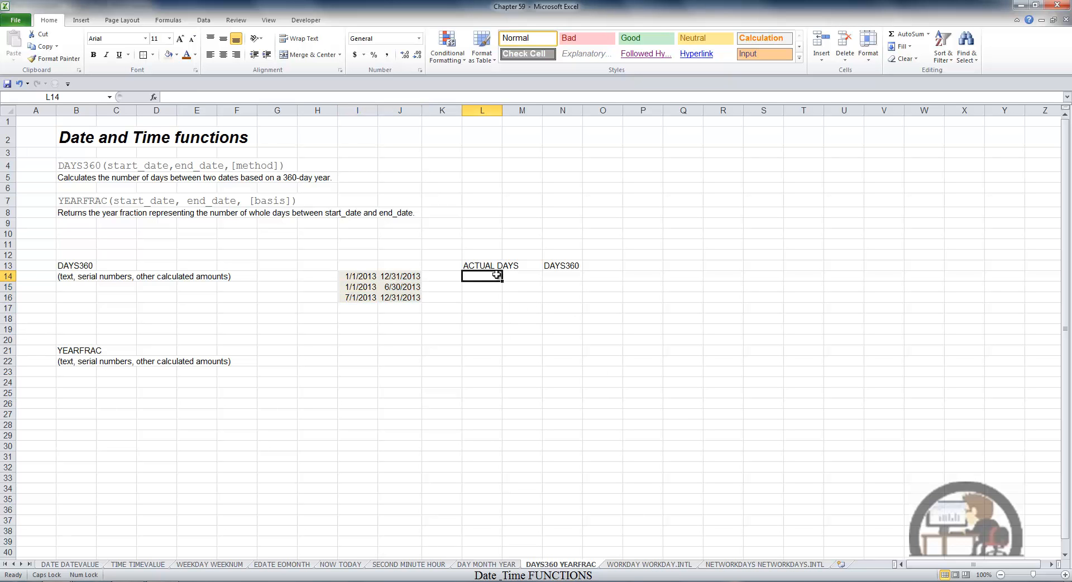
text(=)
key(Left)
key(Left)
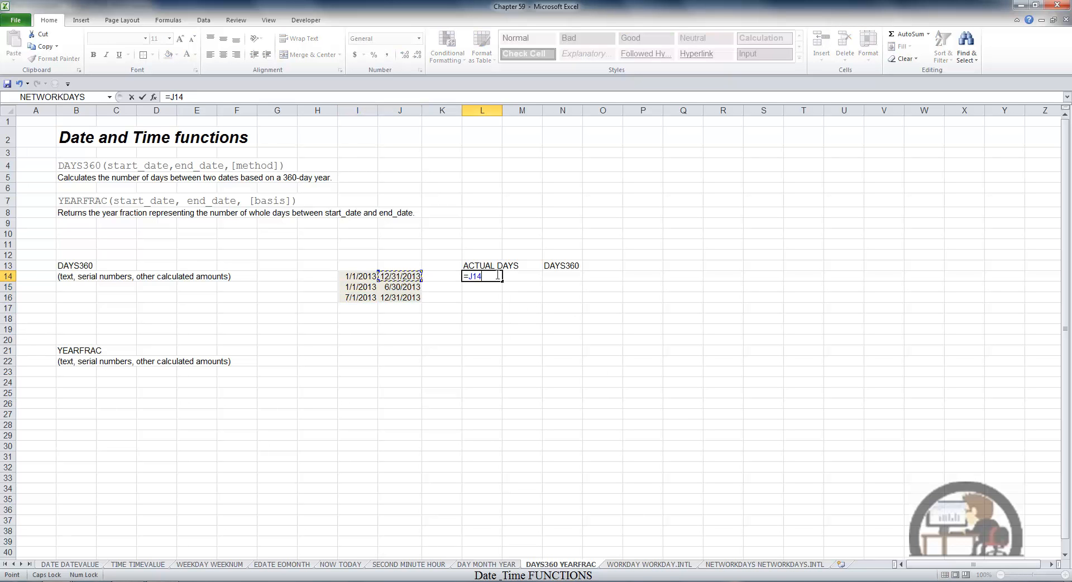
text(-)
key(Left)
key(Left)
key(Left)
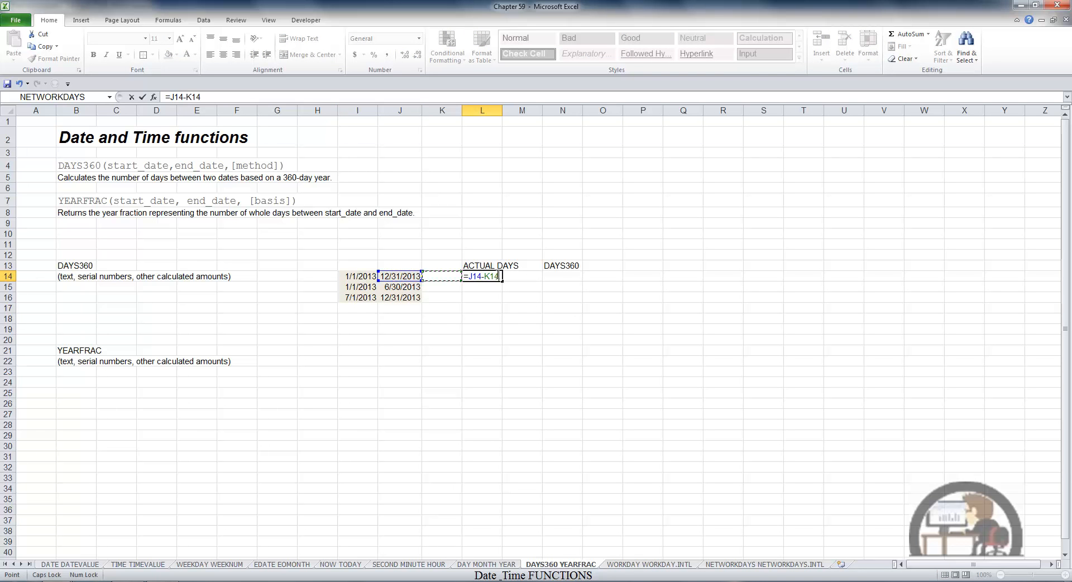
text(+1)
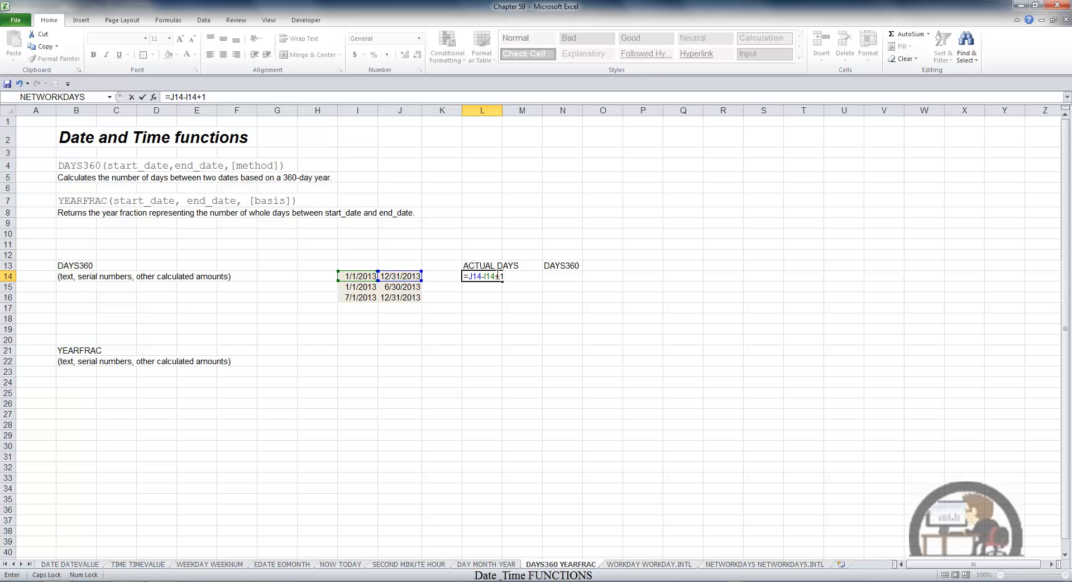
key(ctrl+Return)
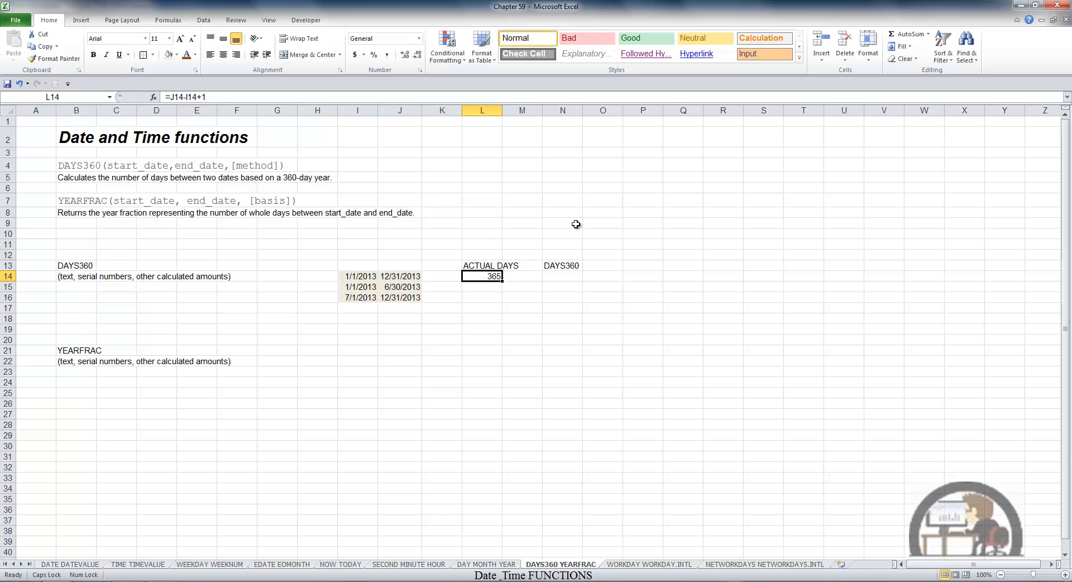
Copy the actual-days formula from L14 down to L15:L16
key(ctrl+c)
key(Down)
key(shift+Down)
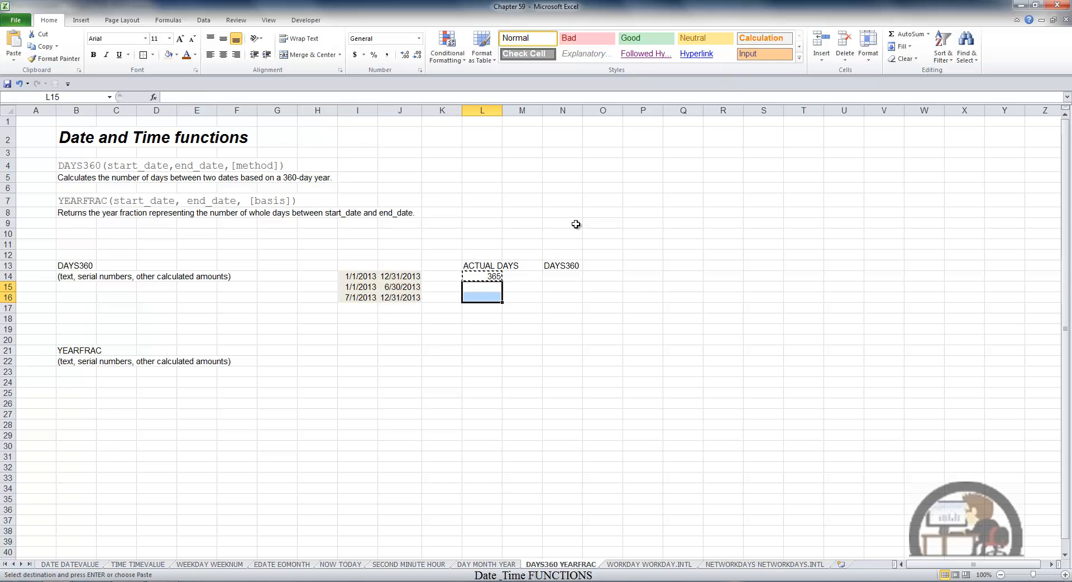
key(Return)
key(Down)
key(Down)
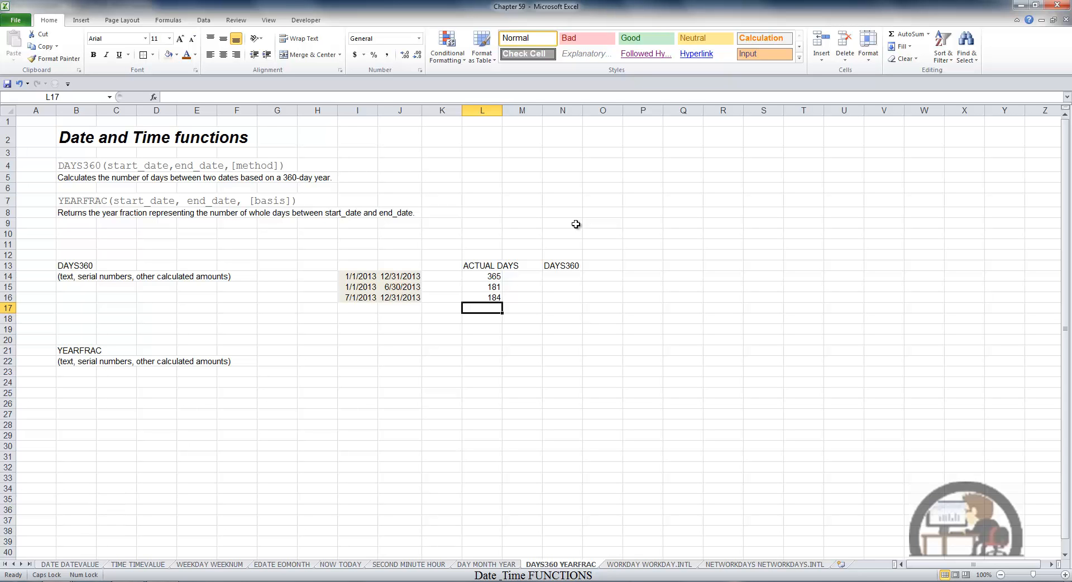
Enter a DAYS360 formula in N14 with I14 as start date and J14 as end date, leaving out the method
click(564, 275)
text(=)
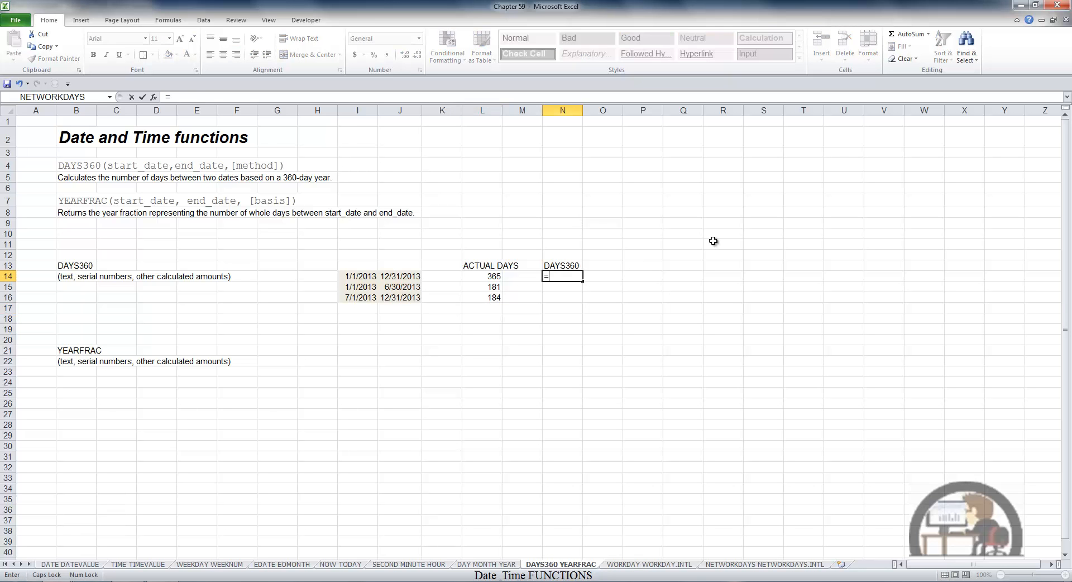
text(DAYS360()
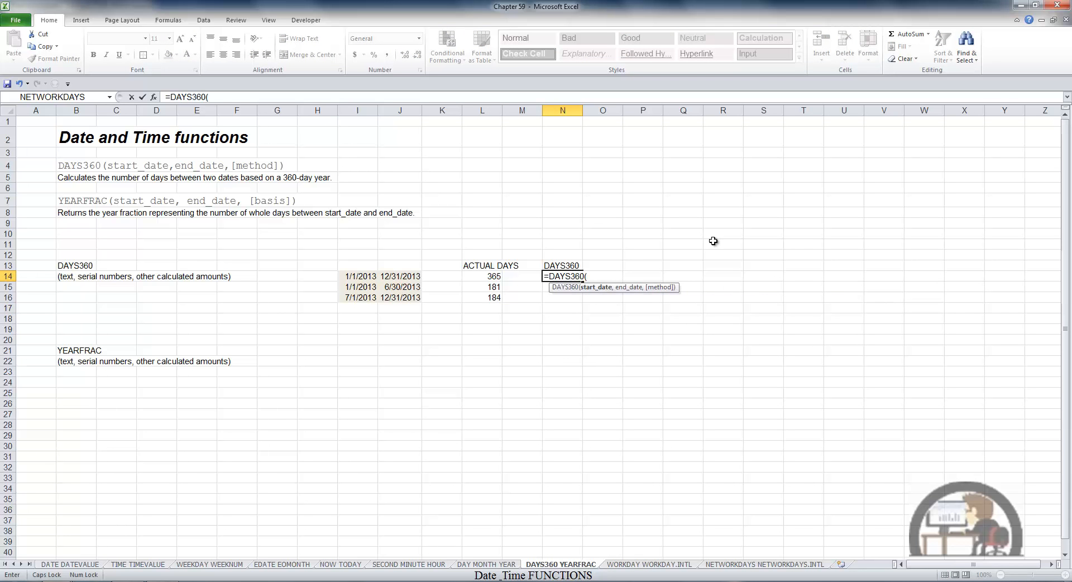
click(360, 273)
text(,)
click(414, 275)
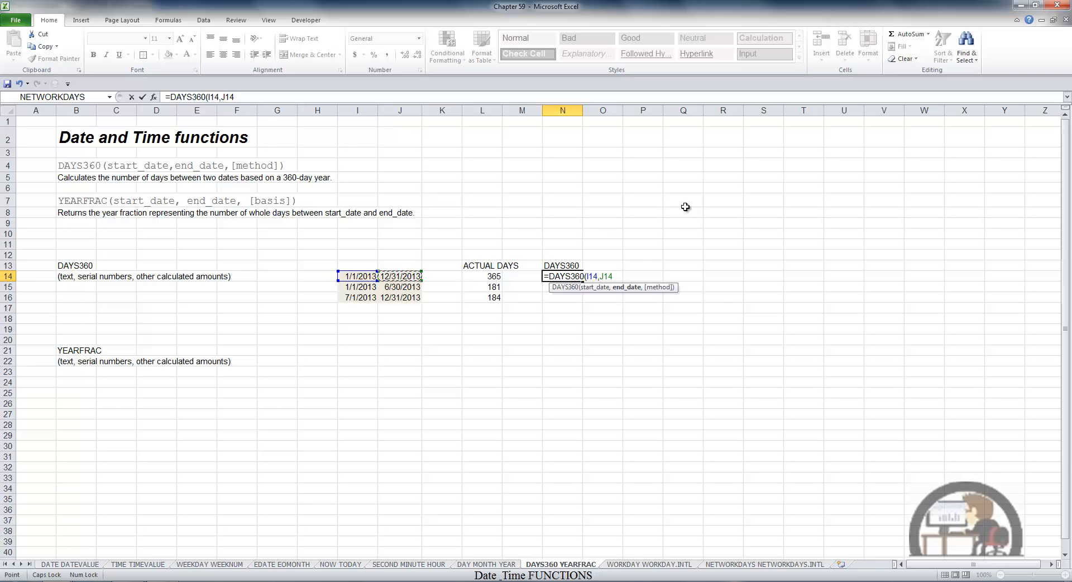
text(,)
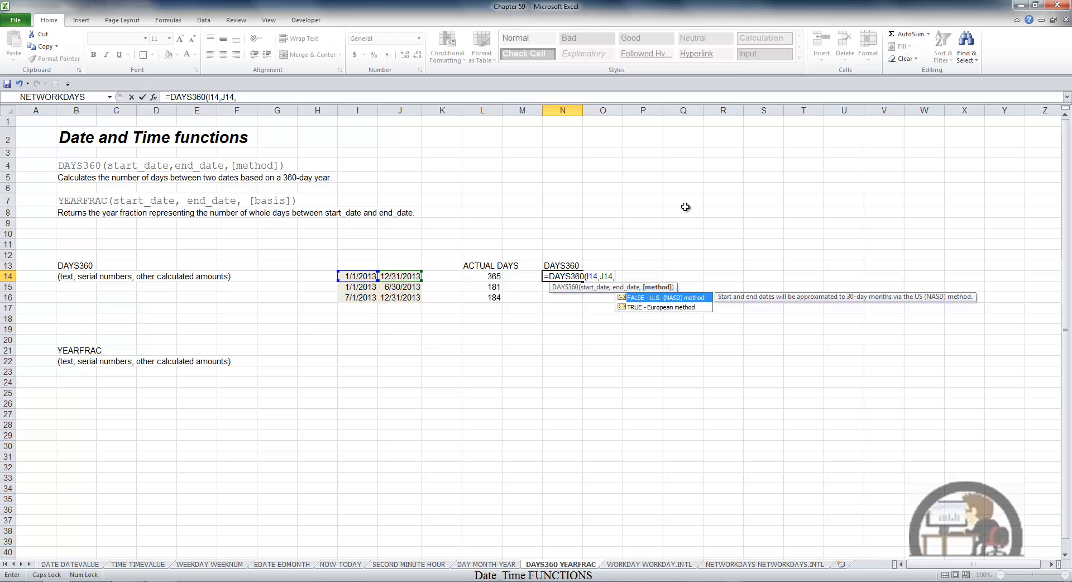
key(BackSpace)
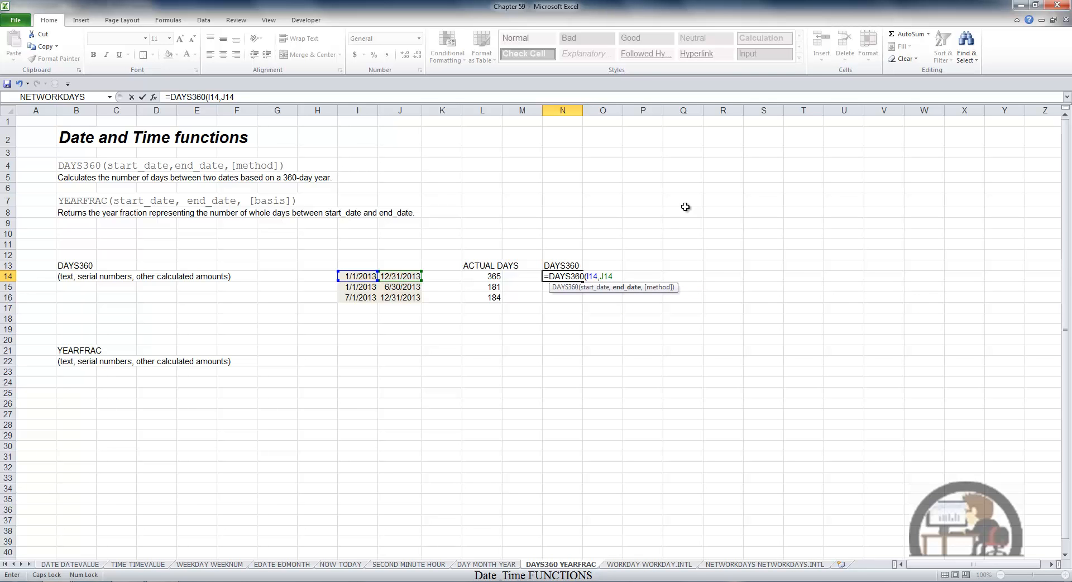
key(ctrl+Return)
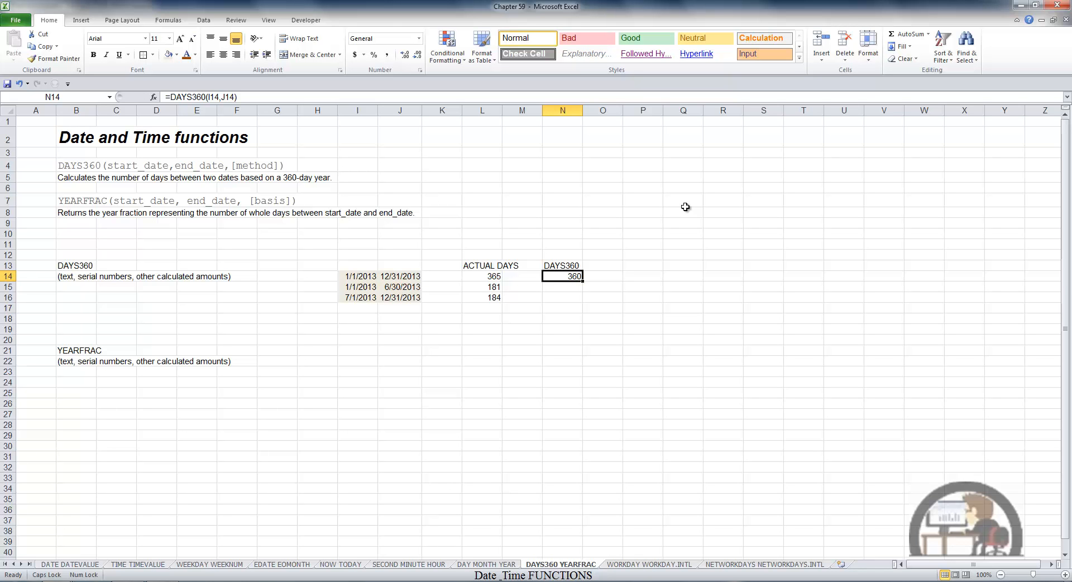
Copy the DAYS360 formula from N14 to N15
key(ctrl+c)
key(Down)
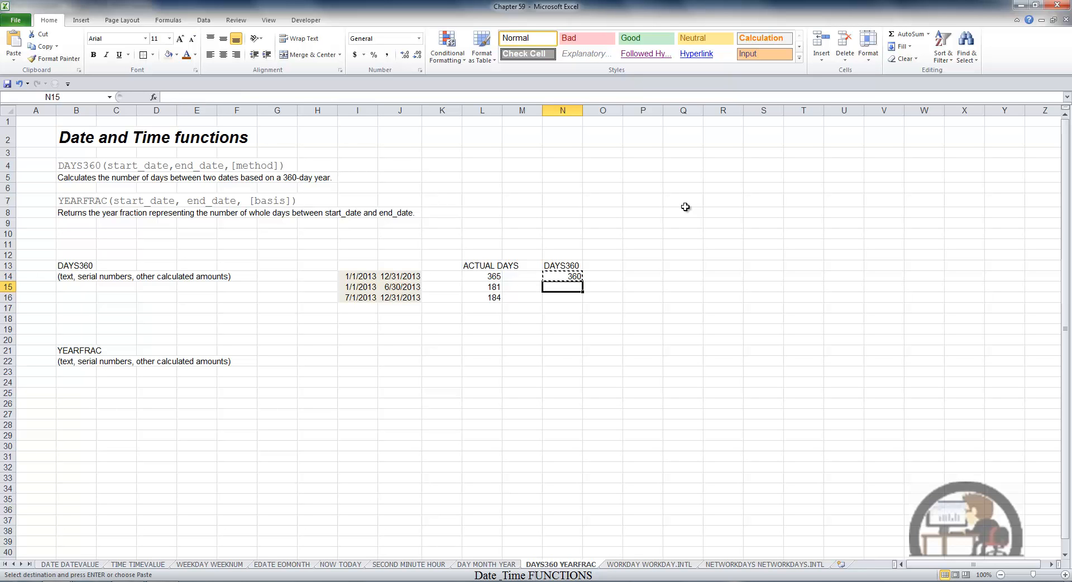
key(Return)
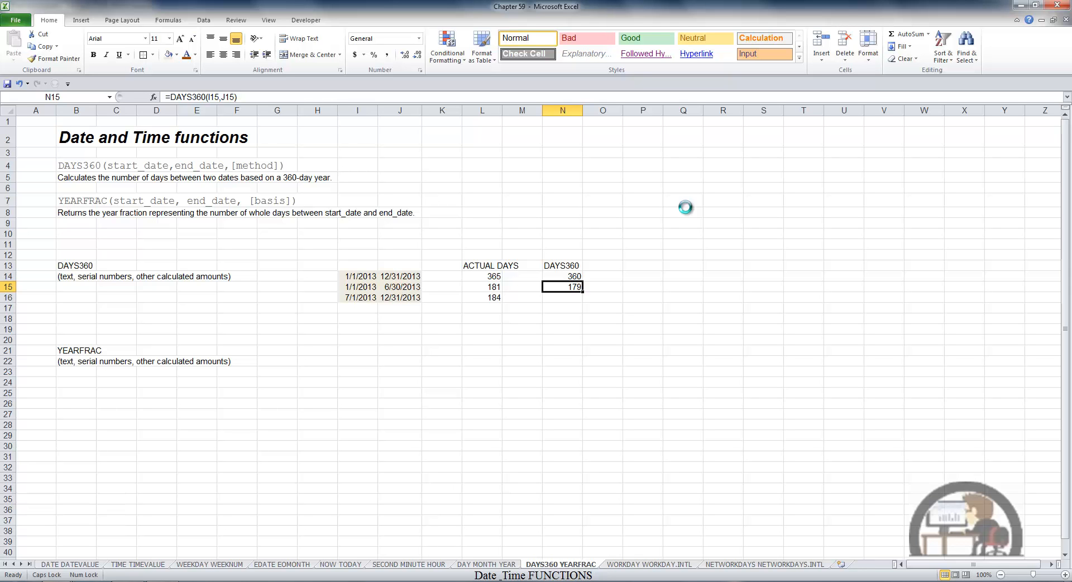
Copy the DAYS360 formula from N15 to N16
key(ctrl+c)
key(Down)
key(Return)
key(Down)
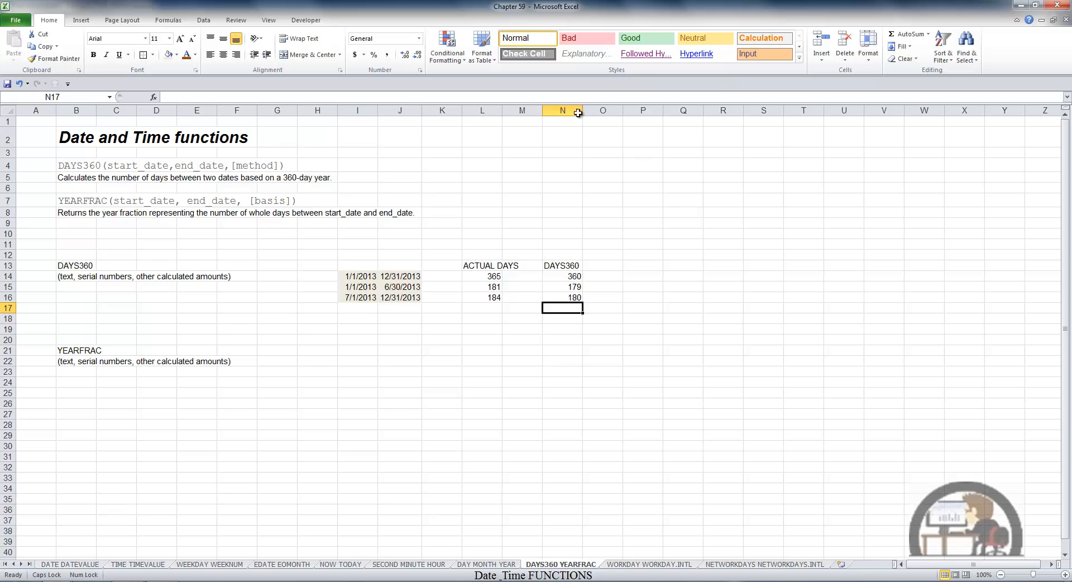
Turn the start date in I14 into text by putting an apostrophe before 1/1/2013
click(366, 277)
key(F2)
key(Home)
text(')
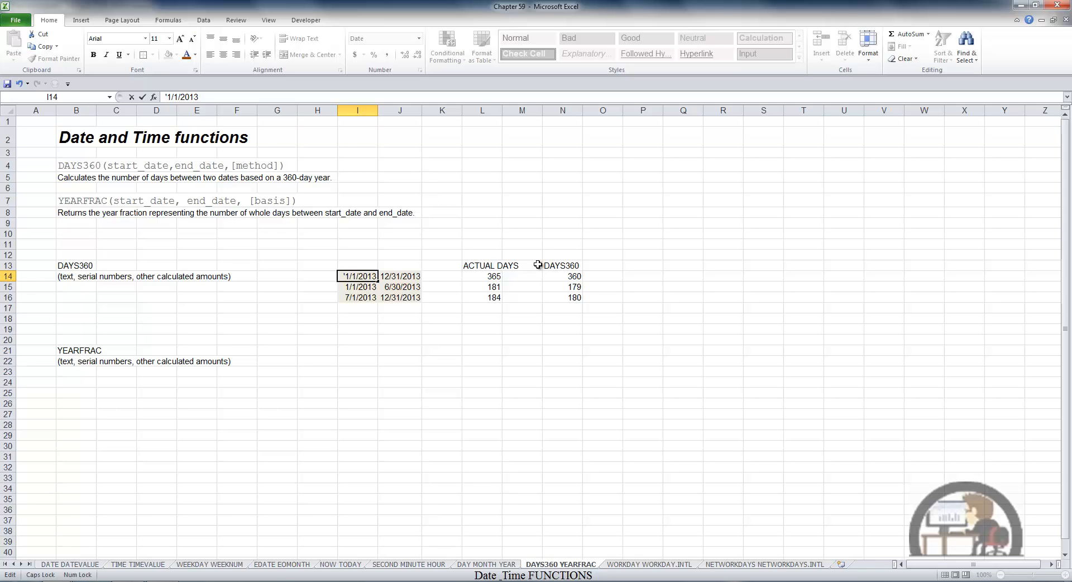
key(Return)
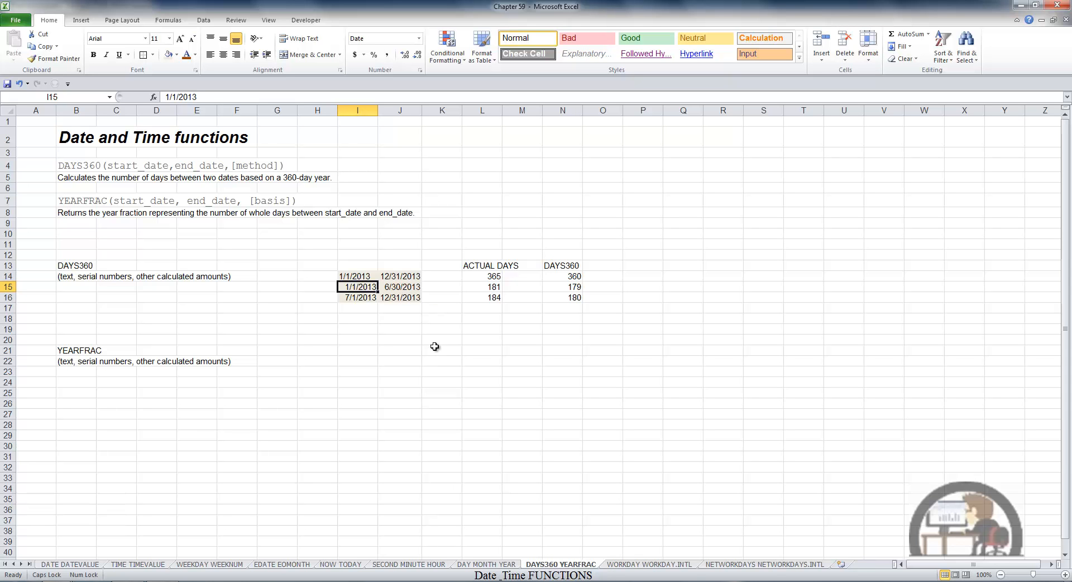
Enter a YEARFRAC formula in I22 with I14 as start date and J14 as end date, leaving out the basis
click(371, 361)
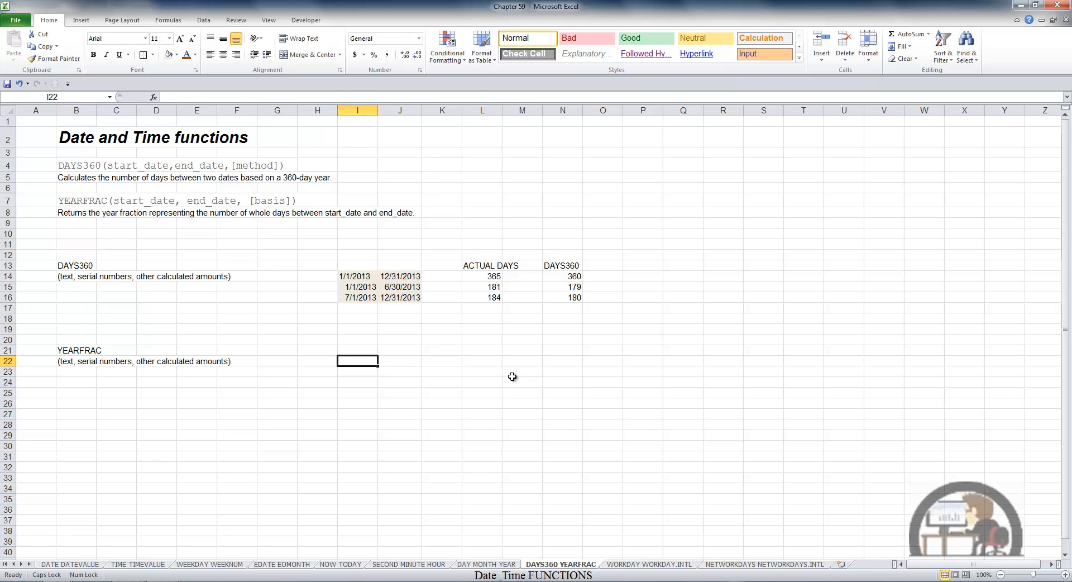
text(=YEAR)
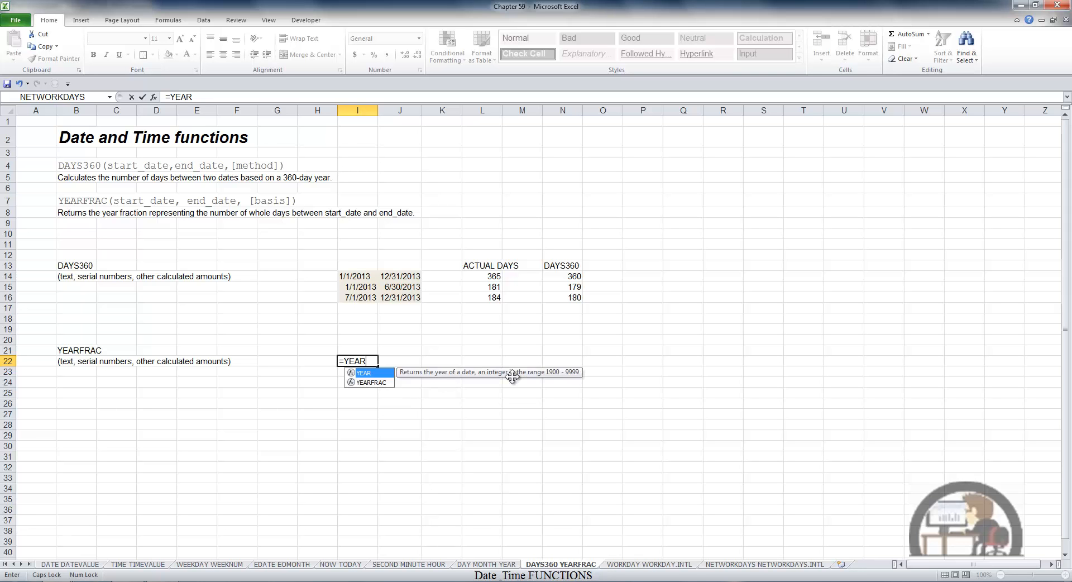
key(Down)
key(Tab)
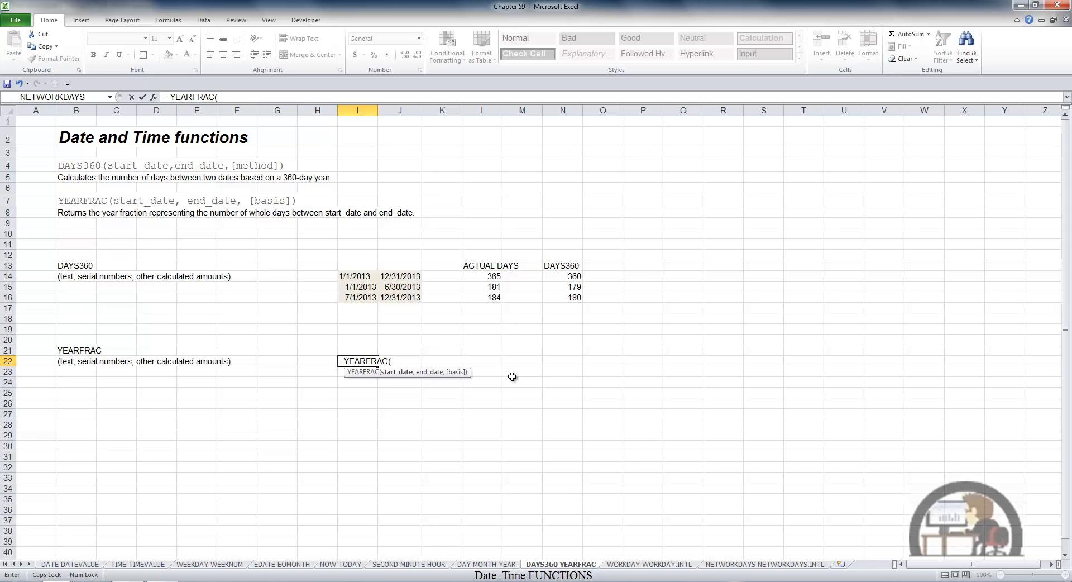
click(356, 279)
text(,)
click(402, 278)
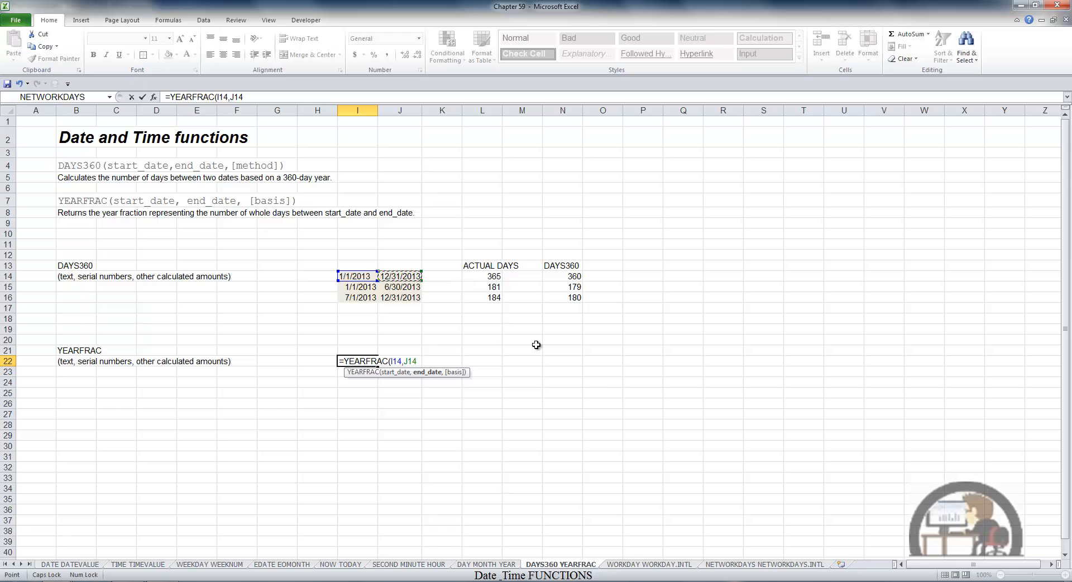
text(,)
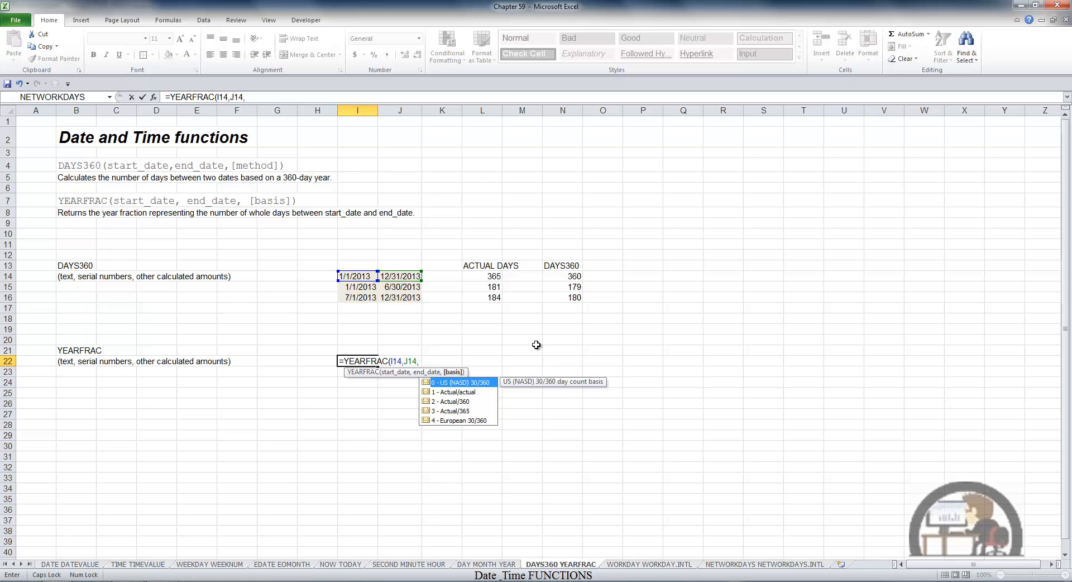
key(BackSpace)
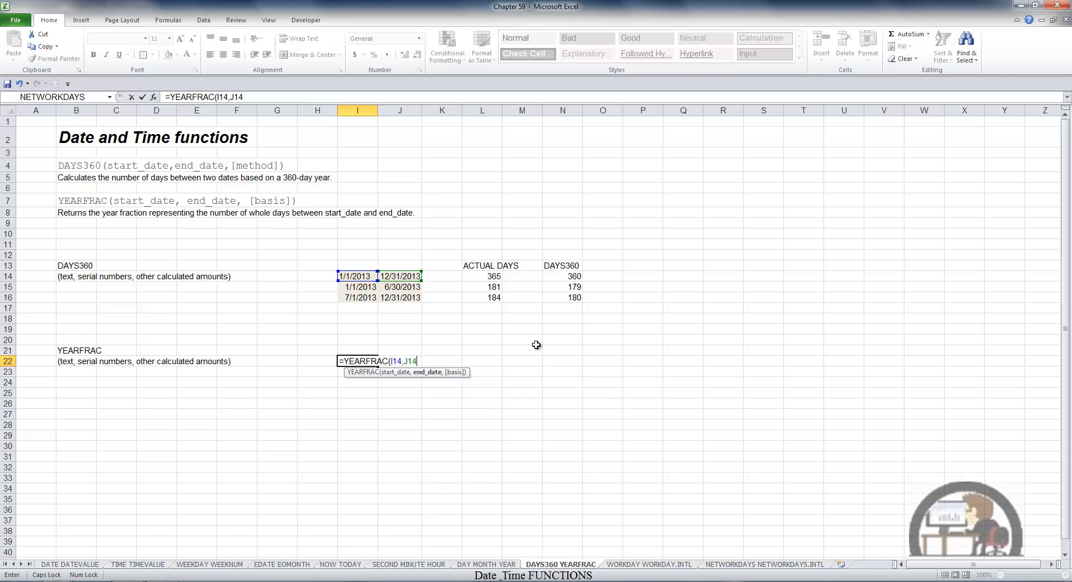
key(ctrl+Return)
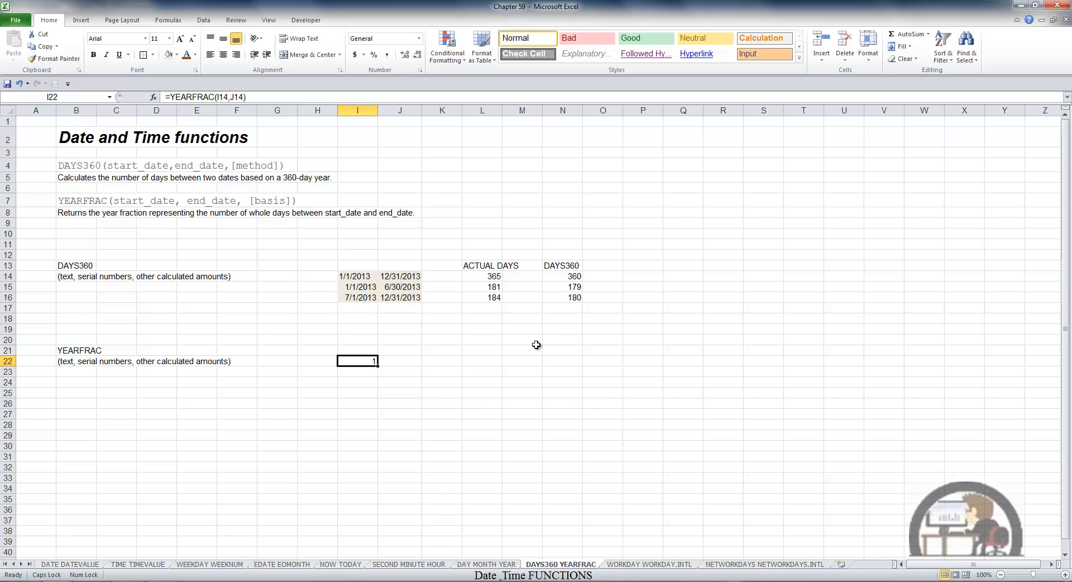
Copy the YEARFRAC formula from I22 down to I23:I24
key(ctrl+c)
key(Down)
key(Return)
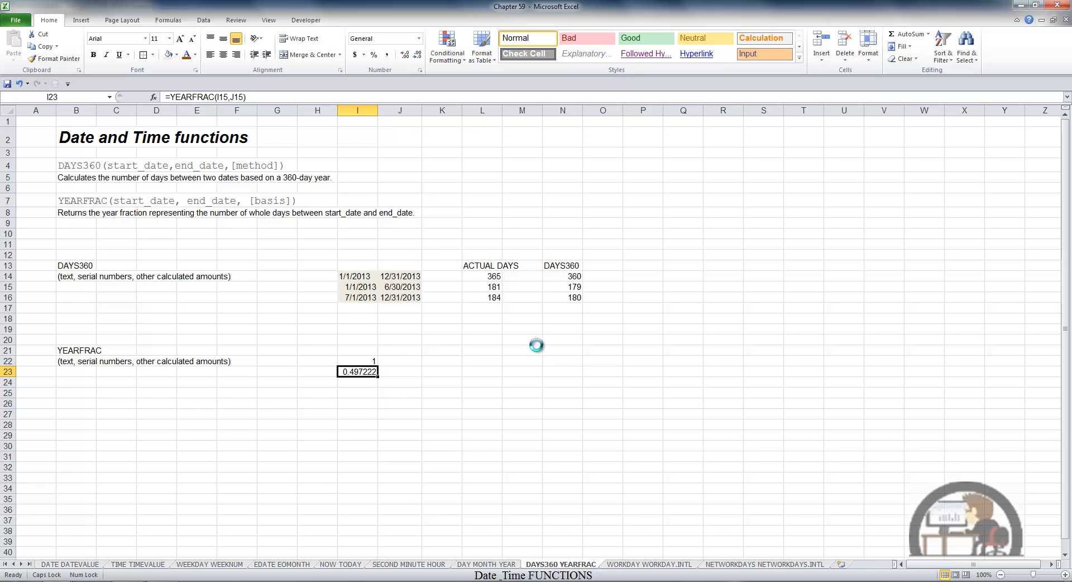
key(ctrl+c)
key(Down)
key(Return)
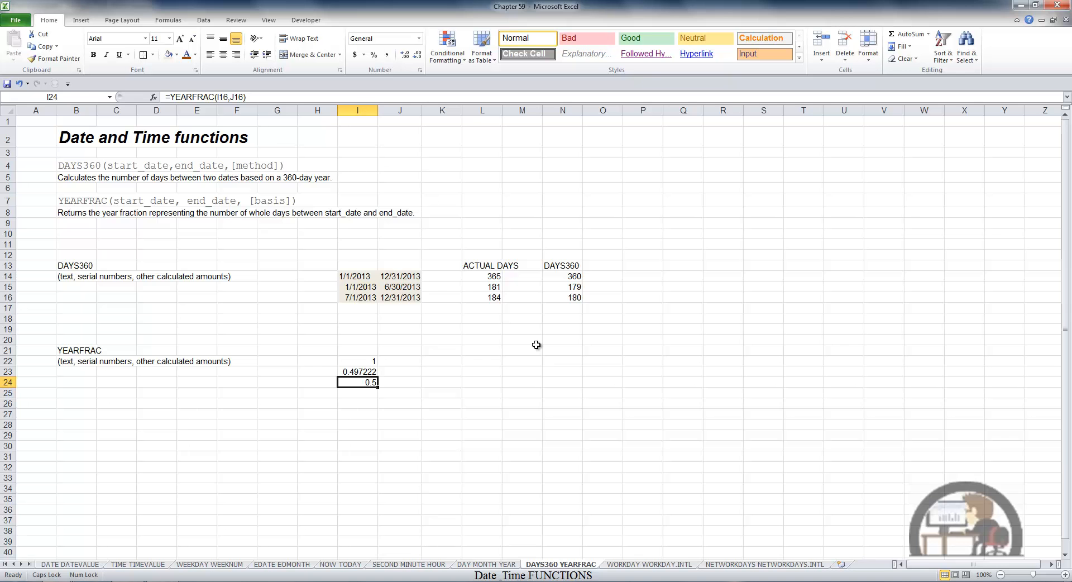
On the WORKDAY WORKDAY.INTL sheet, enter a WORKDAY formula in G14 with start date J14 and days K14, without holidays
key(ctrl+Page_Down)
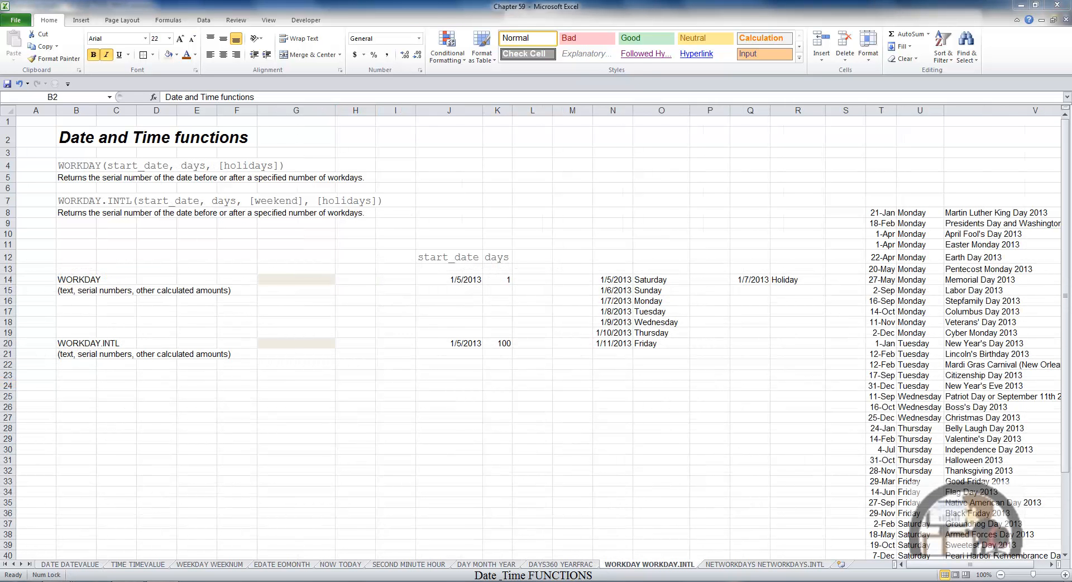
key(F2)
click(305, 280)
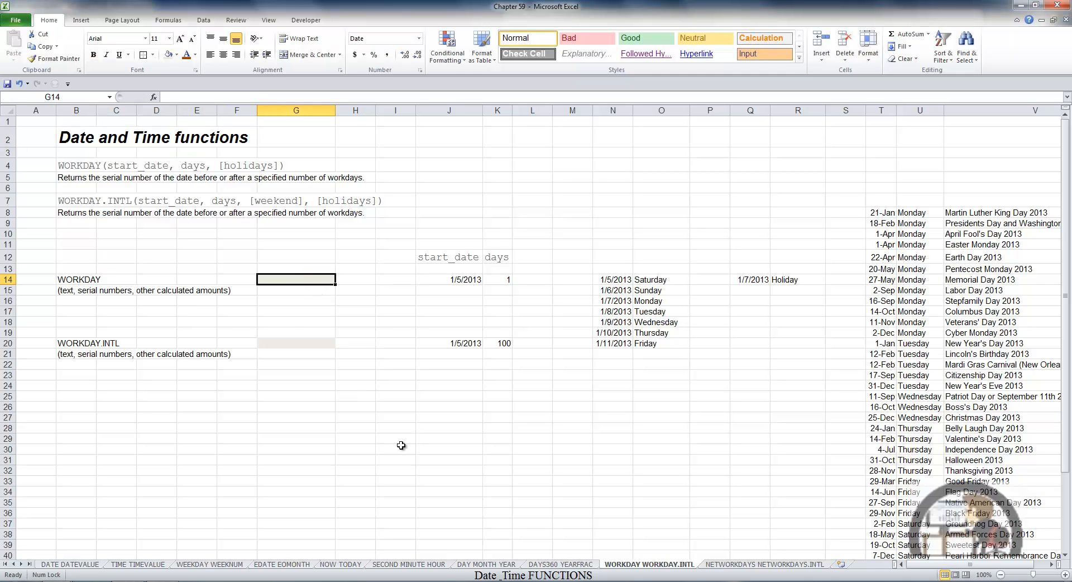
text(=WOR)
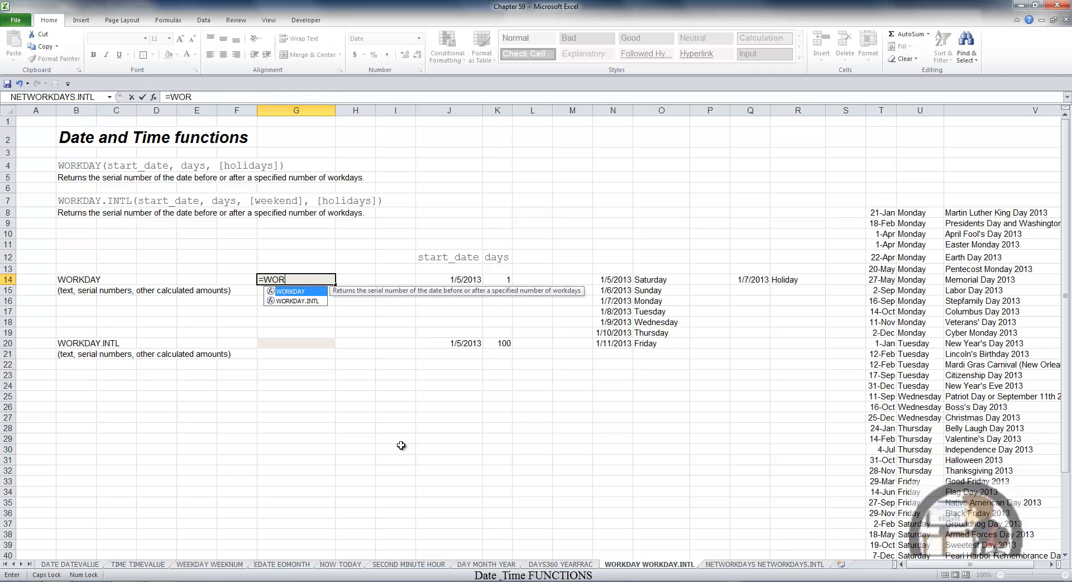
key(Tab)
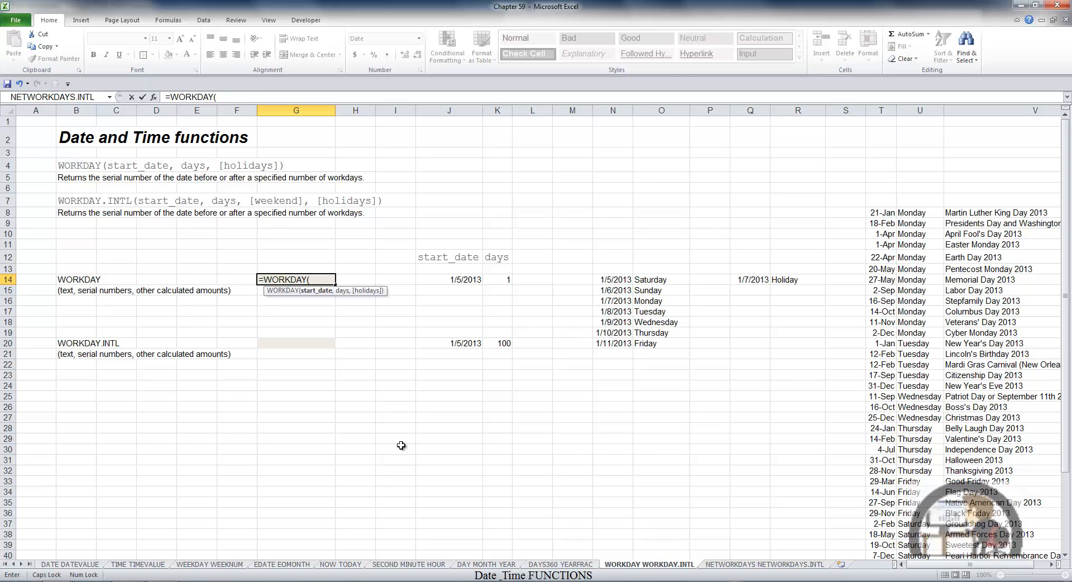
click(473, 278)
text(,)
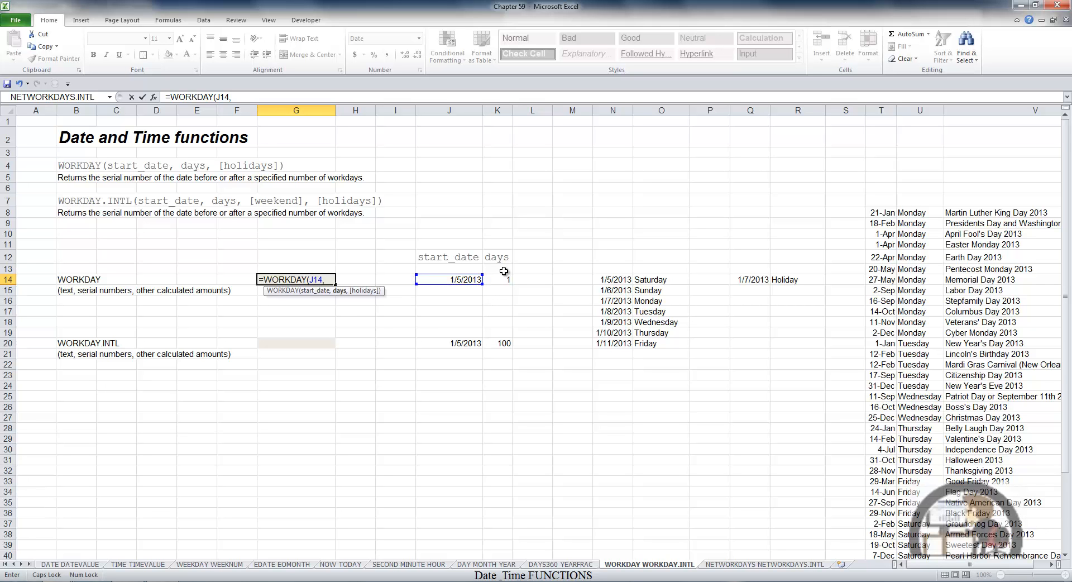
click(508, 281)
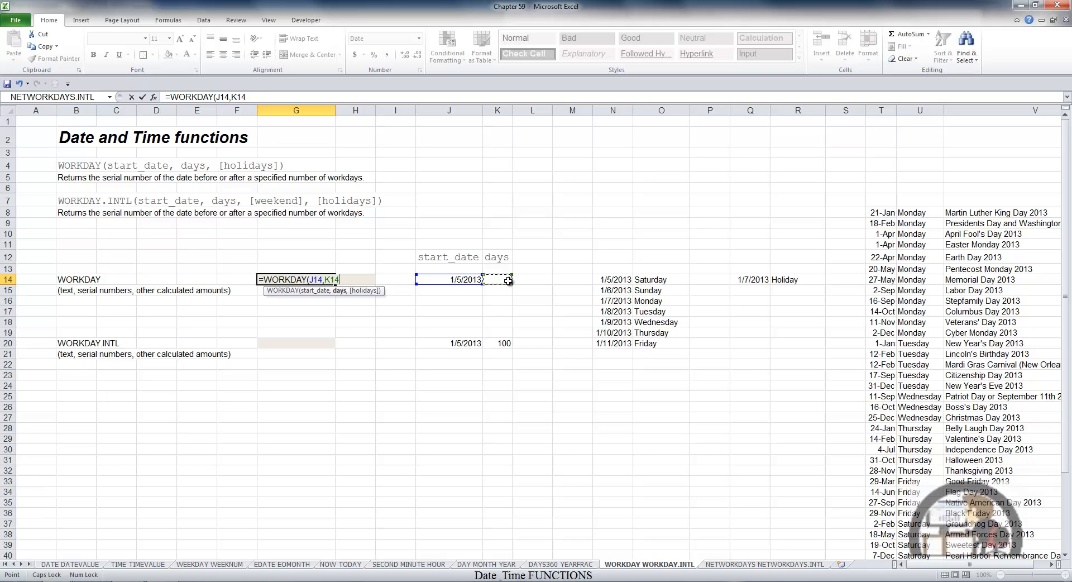
key(ctrl+Return)
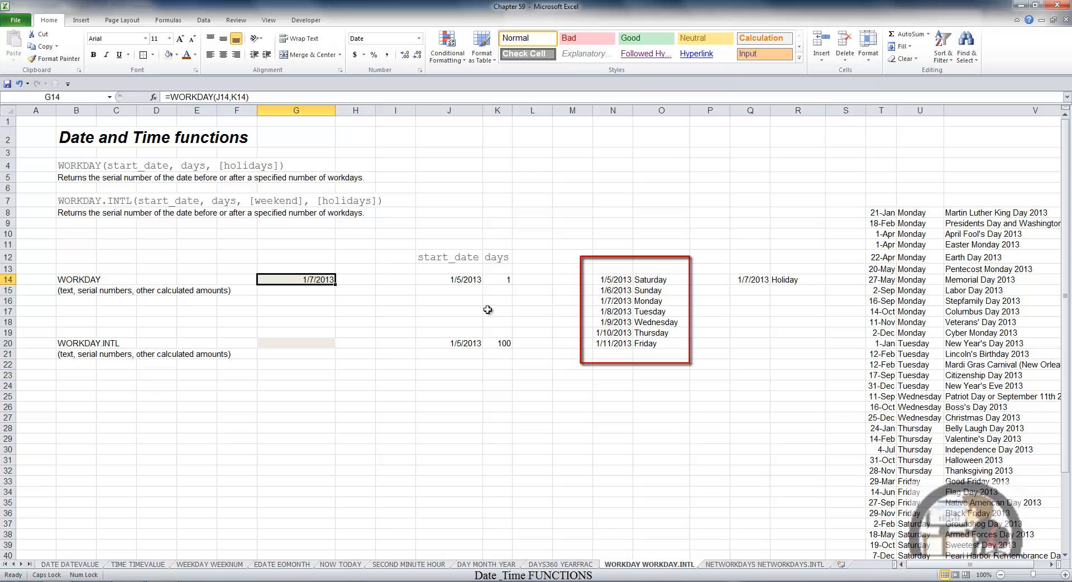
Set the number of days for the WORKDAY example in K14 to 3
key(Right)
key(Right)
key(Right)
key(Right)
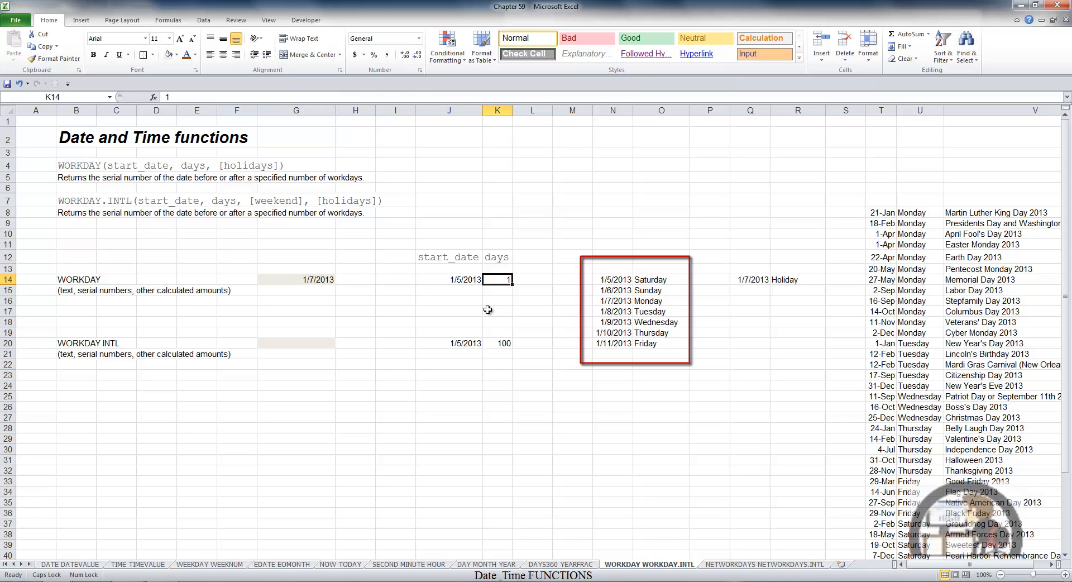
text(3)
key(ctrl+Return)
Add the holiday date in Q14 as the holidays argument of the WORKDAY formula in G14
key(Left)
key(Left)
key(Left)
key(Left)
key(F2)
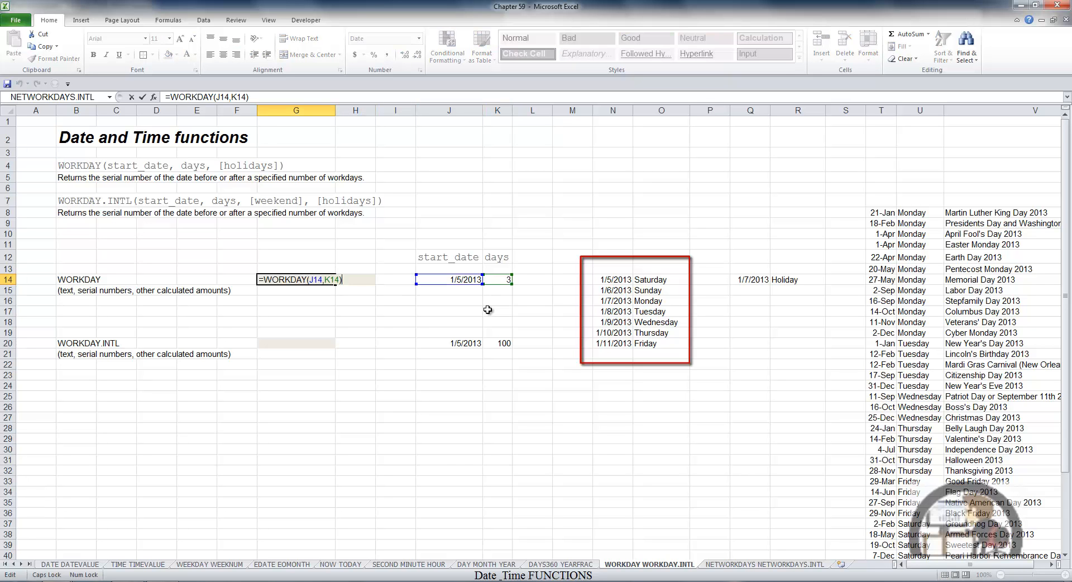
text(,)
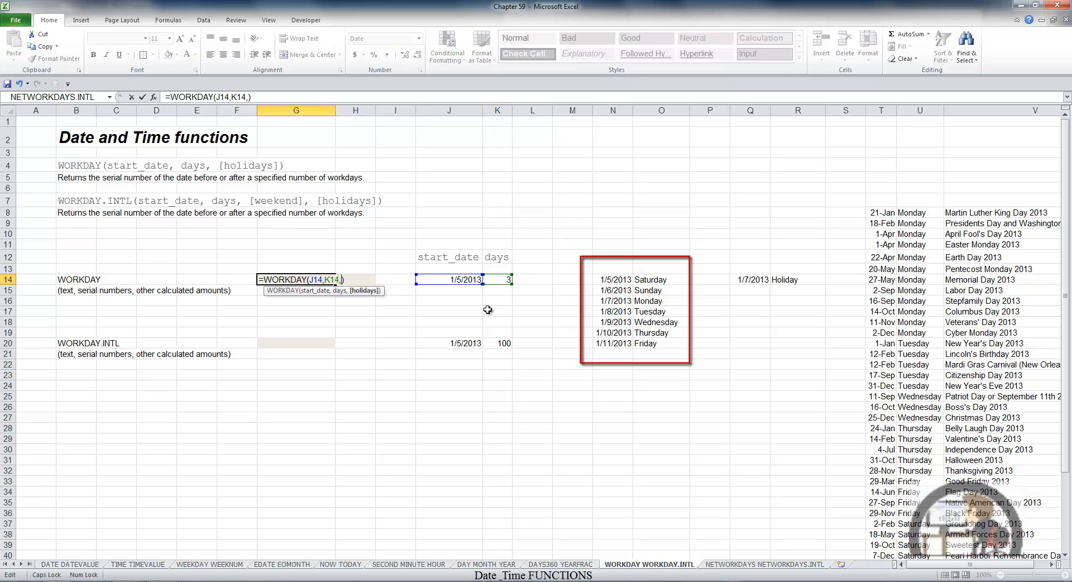
click(748, 280)
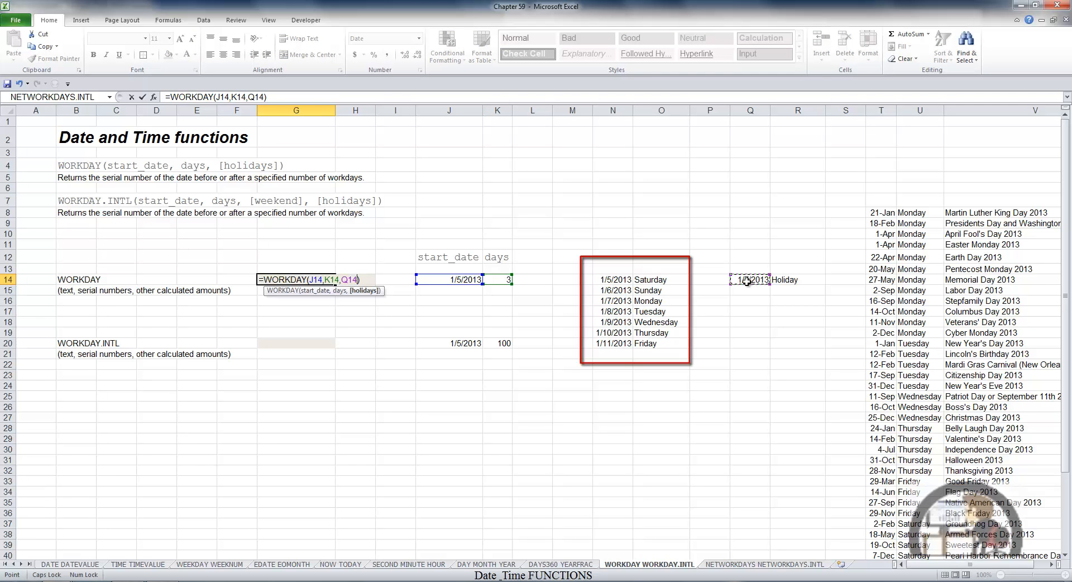
key(ctrl+Return)
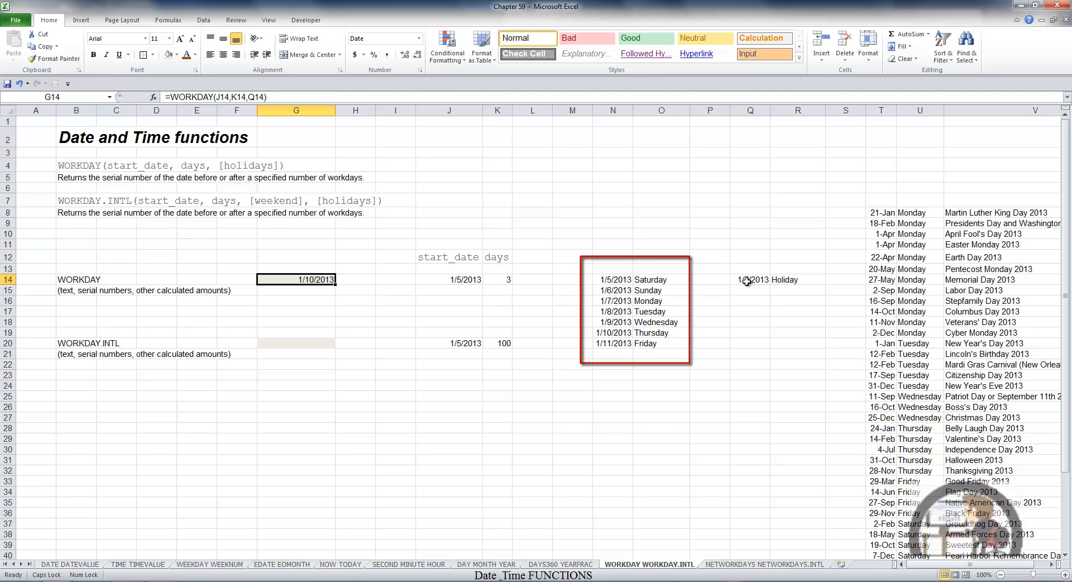
key(Return)
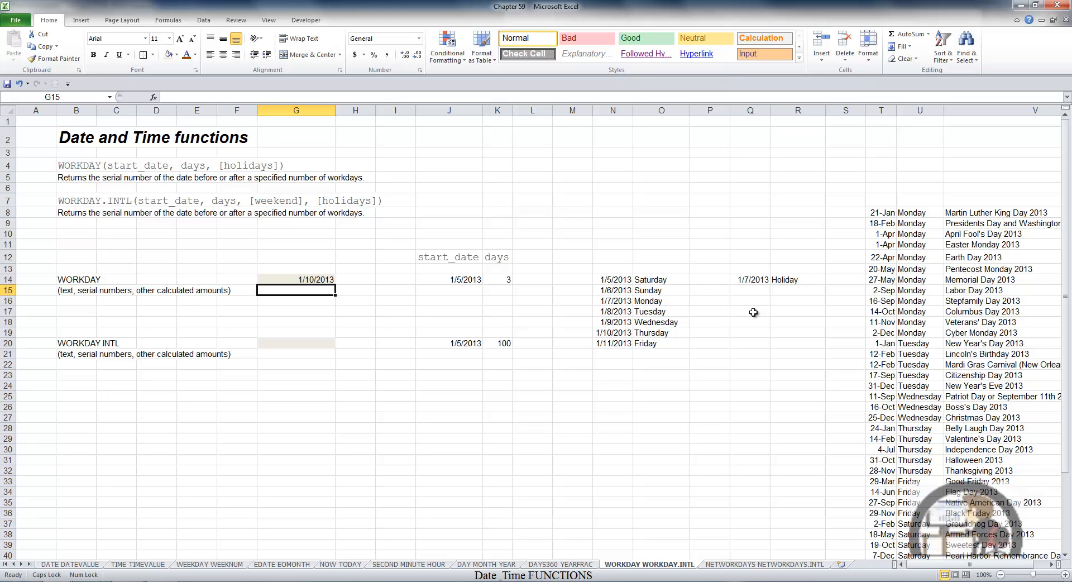
Begin a WORKDAY.INTL formula in G20 with J20 as the start date and K20 as the number of days
key(Down)
key(Down)
key(Down)
key(Down)
key(Down)
text(=)
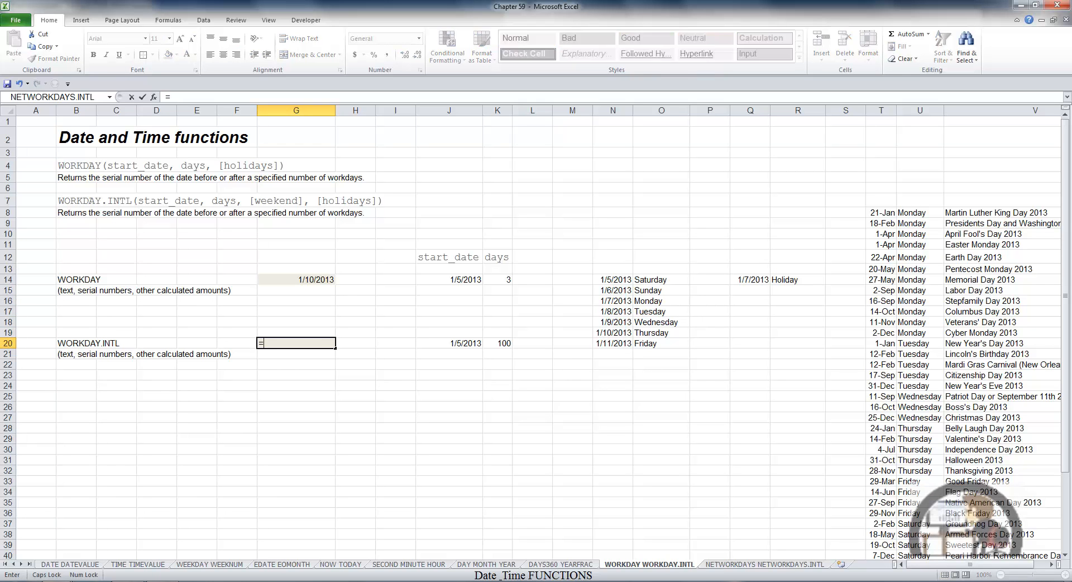
text(WO)
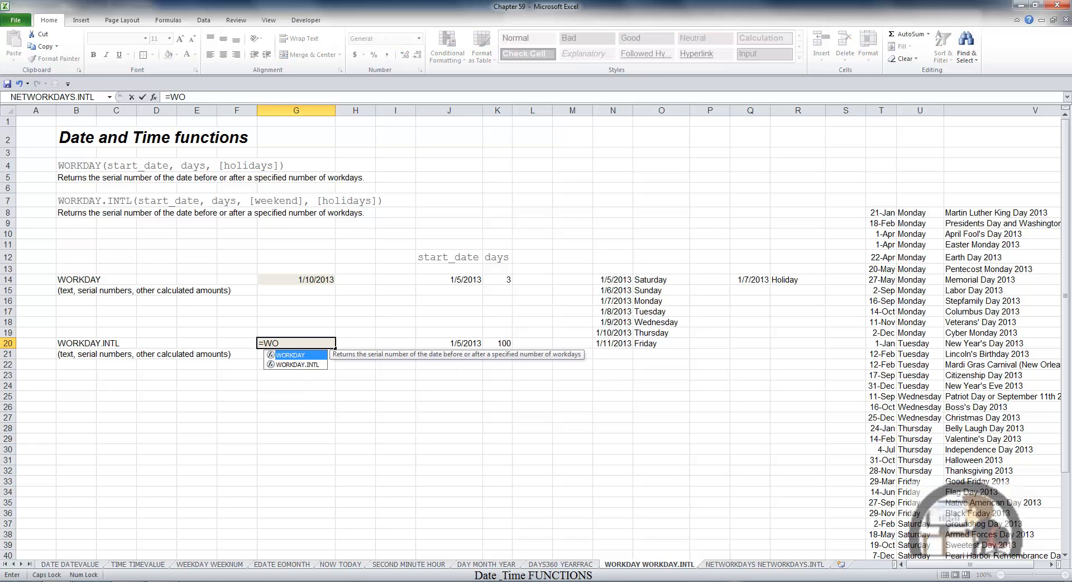
key(Down)
key(Tab)
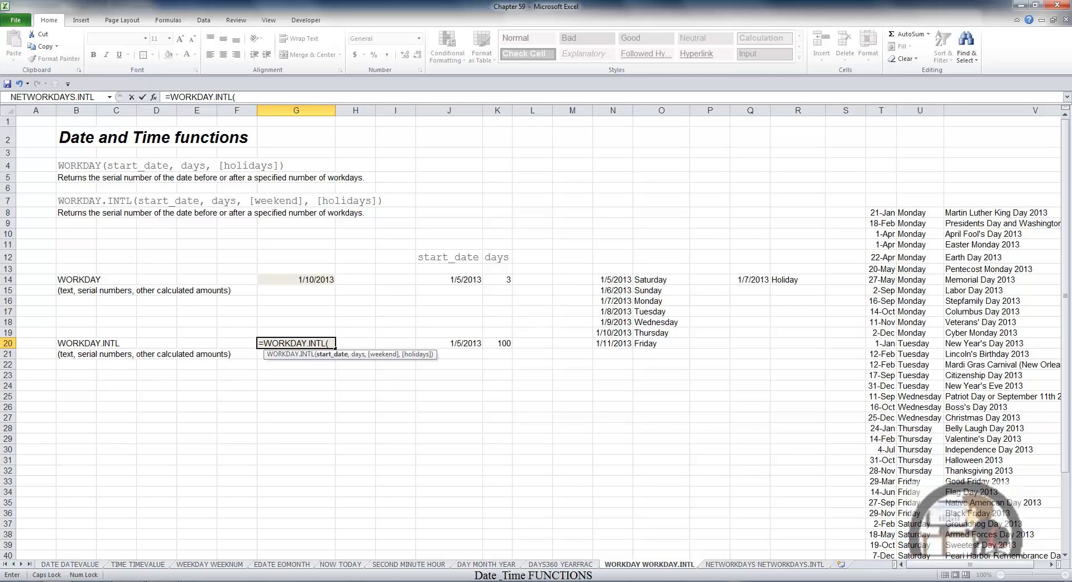
click(466, 345)
text(,)
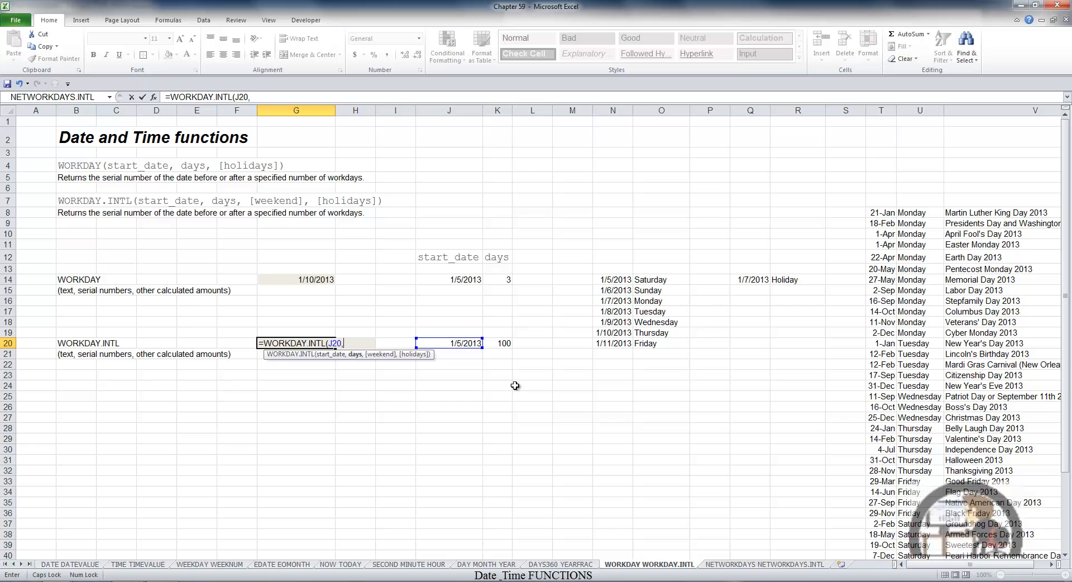
click(507, 344)
text(,)
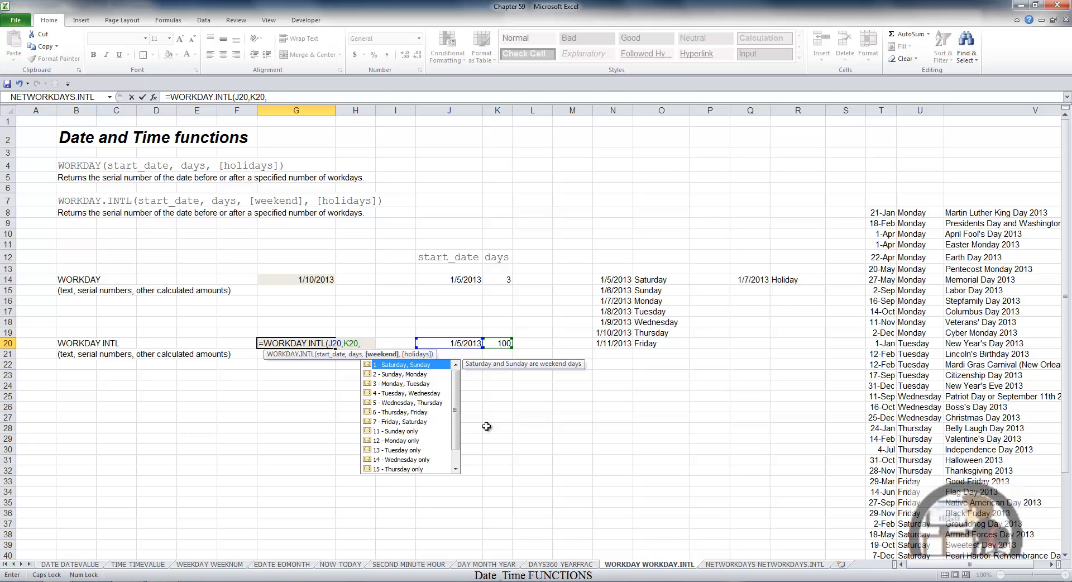
Complete the WORKDAY.INTL formula with weekend option 1 (Saturday, Sunday) and the holiday dates in T8:T50
text(1,)
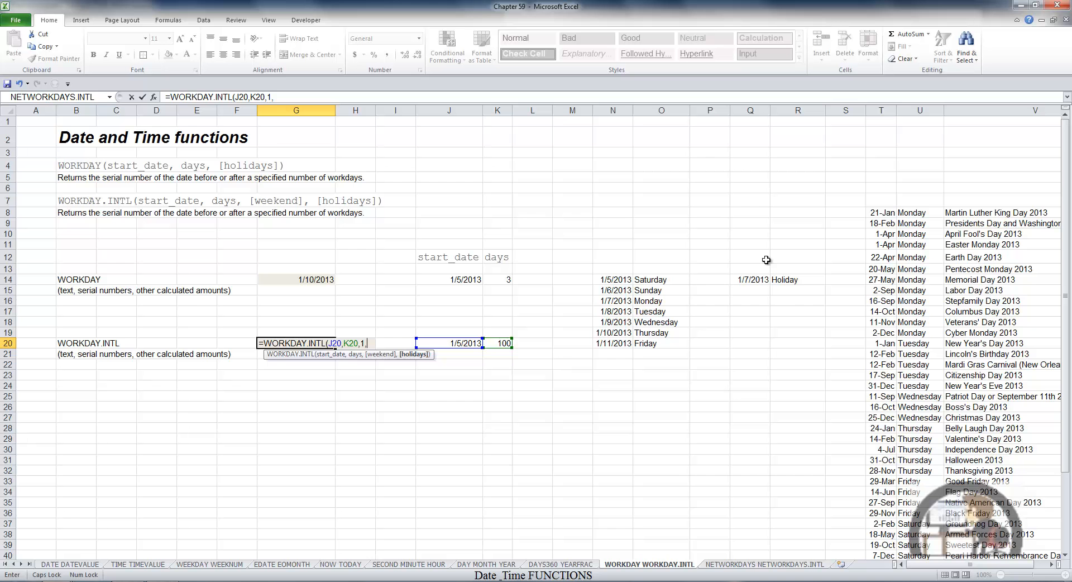
click(891, 214)
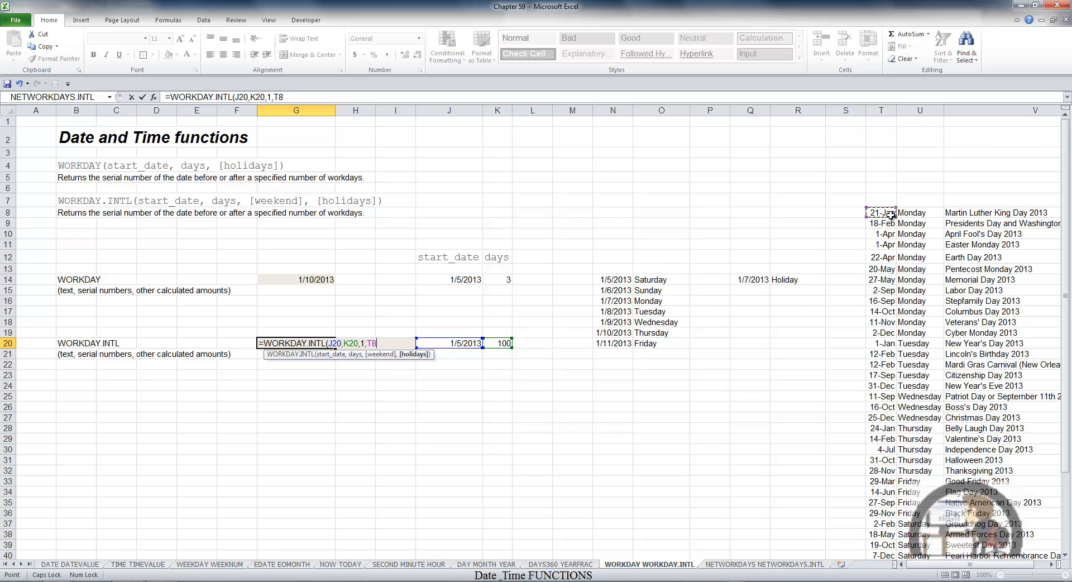
key(ctrl+shift+Down)
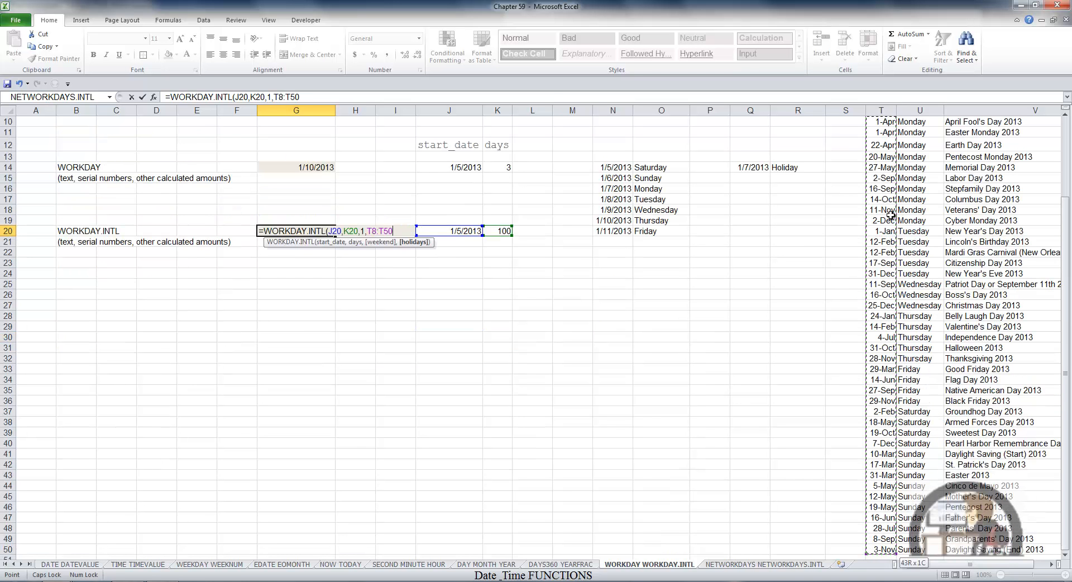
key(ctrl+Return)
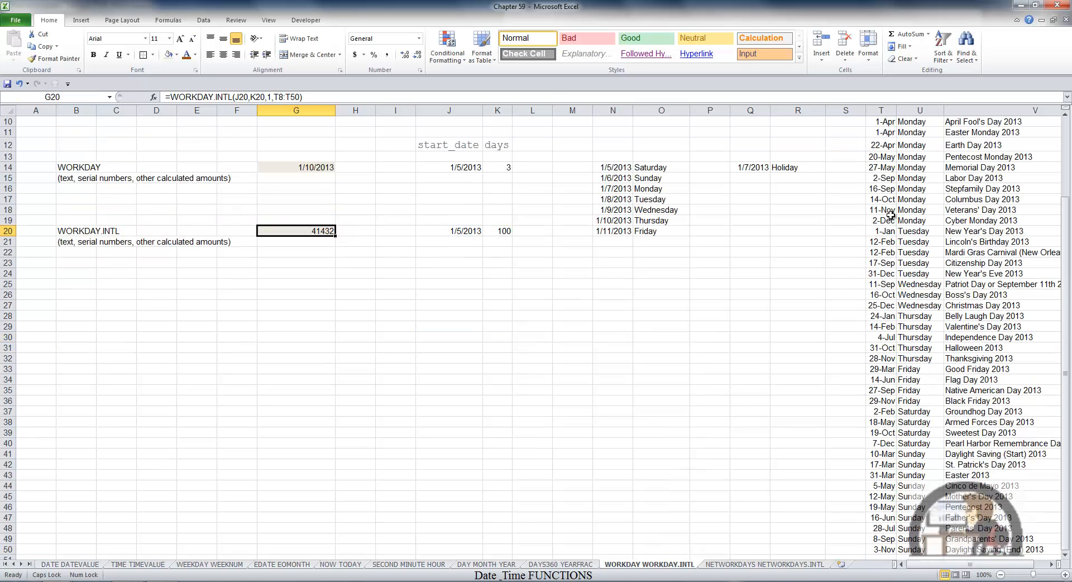
scroll(890, 215, up, 3)
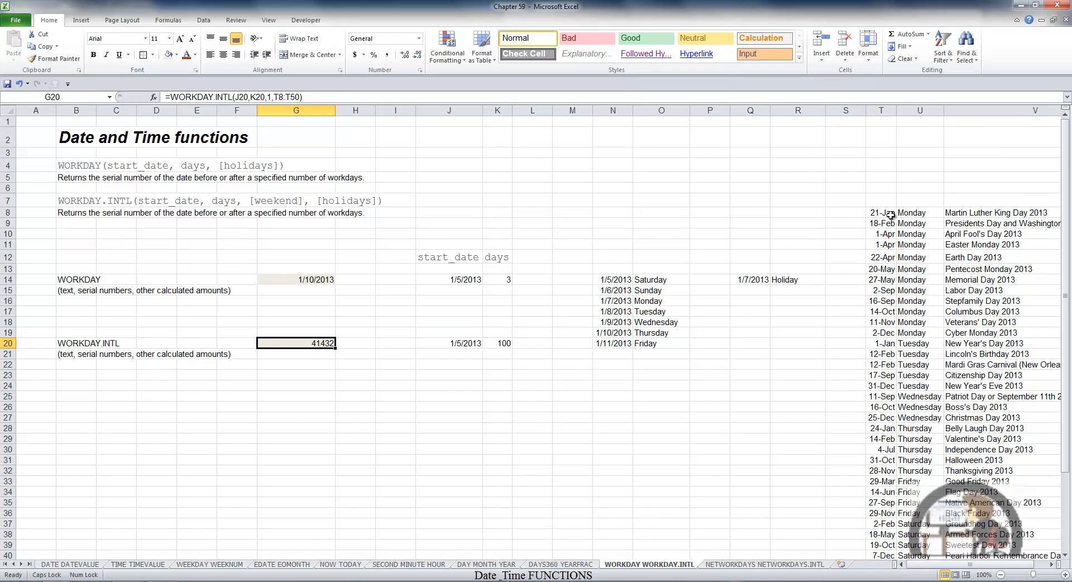
Copy the date formatting of the WORKDAY result in G14 onto the WORKDAY.INTL result in G20
right_click(328, 280)
click(453, 263)
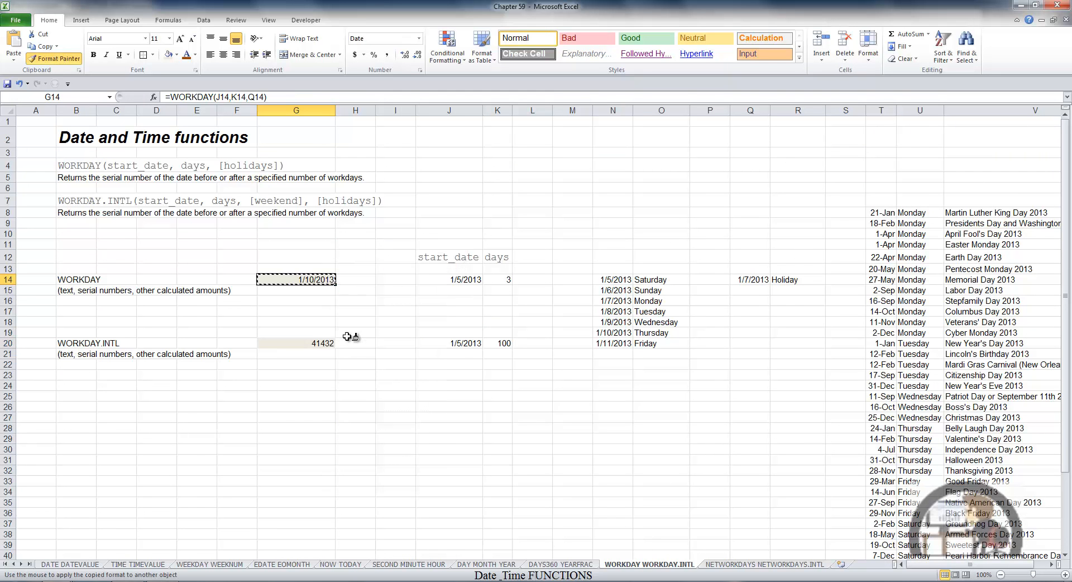
click(321, 343)
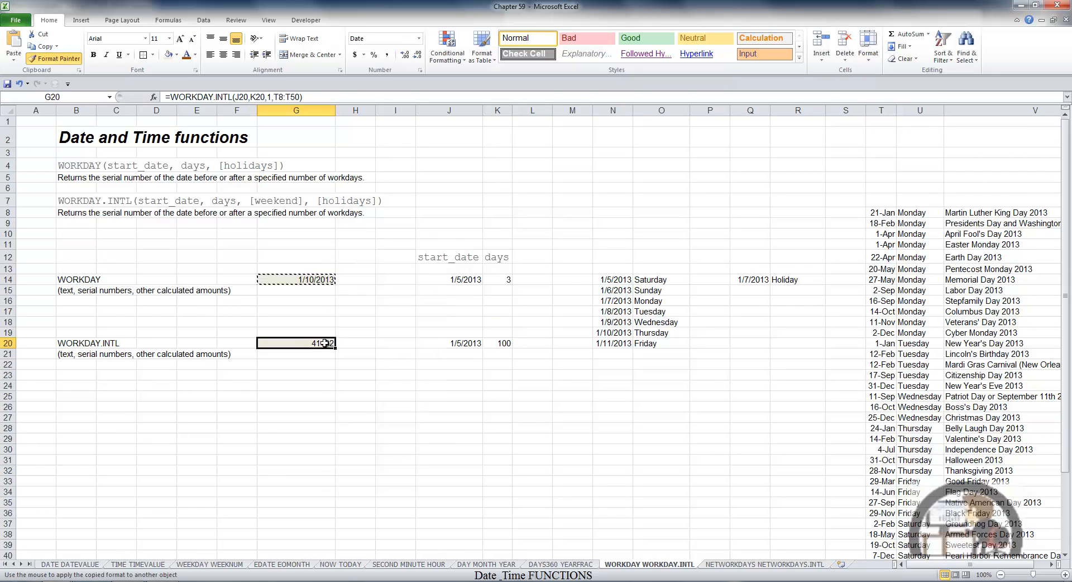
click(362, 397)
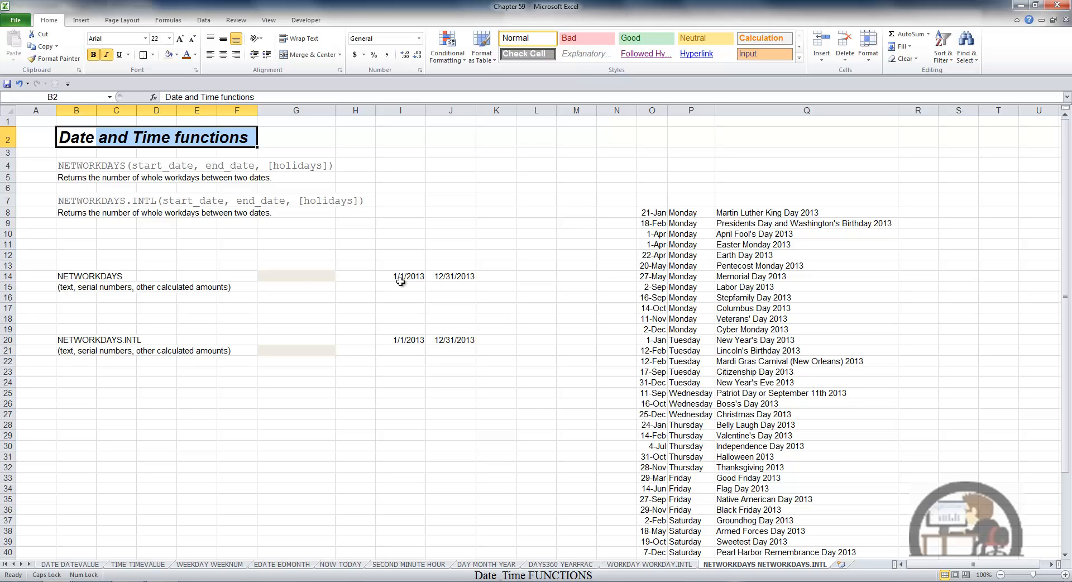
Enter a NETWORKDAYS formula in G14 with I14 as the start date and J14 as the end date
click(297, 276)
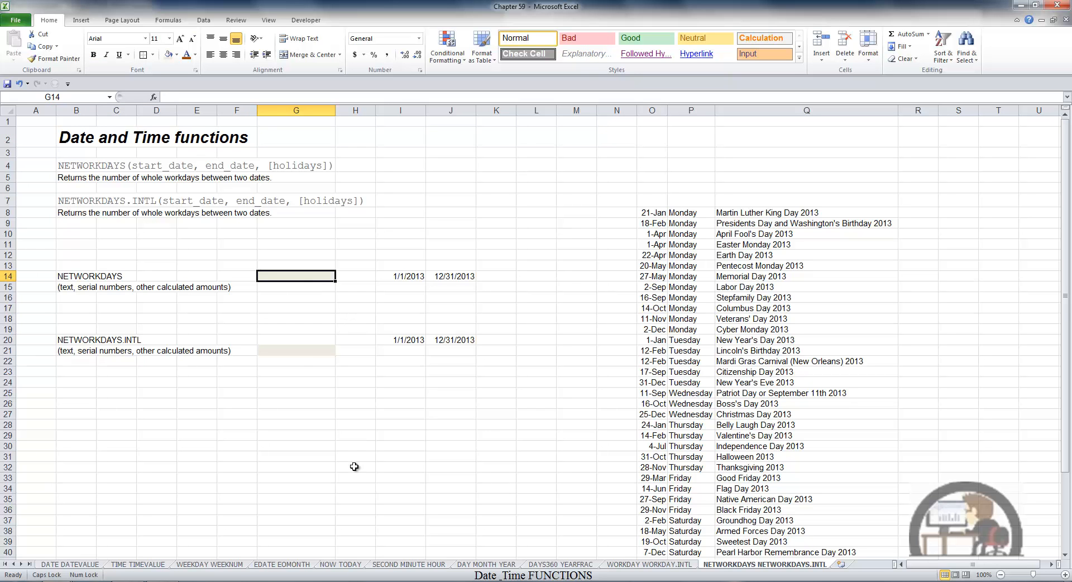
text(=N)
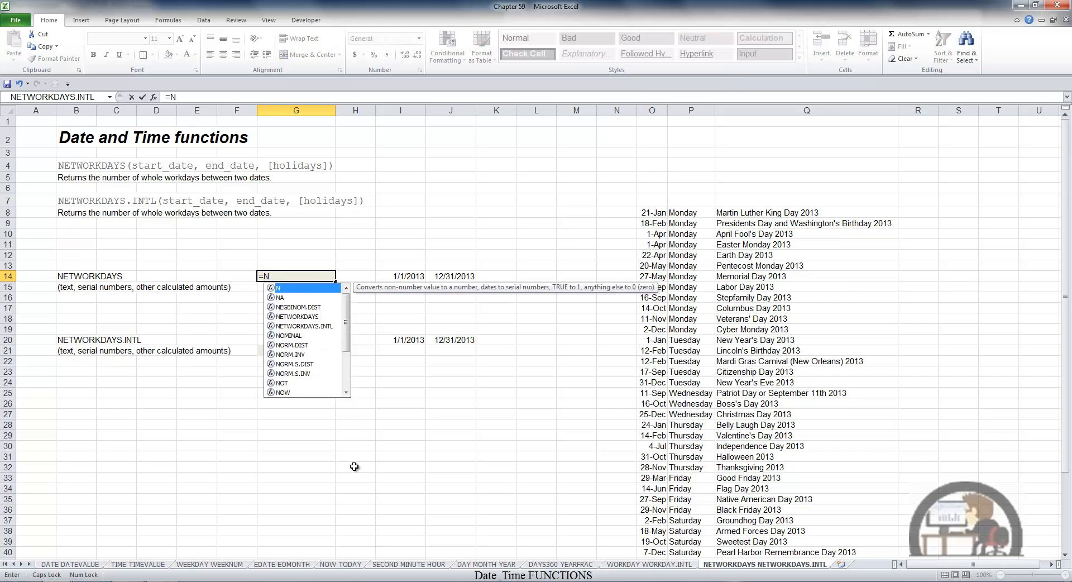
text(ETW)
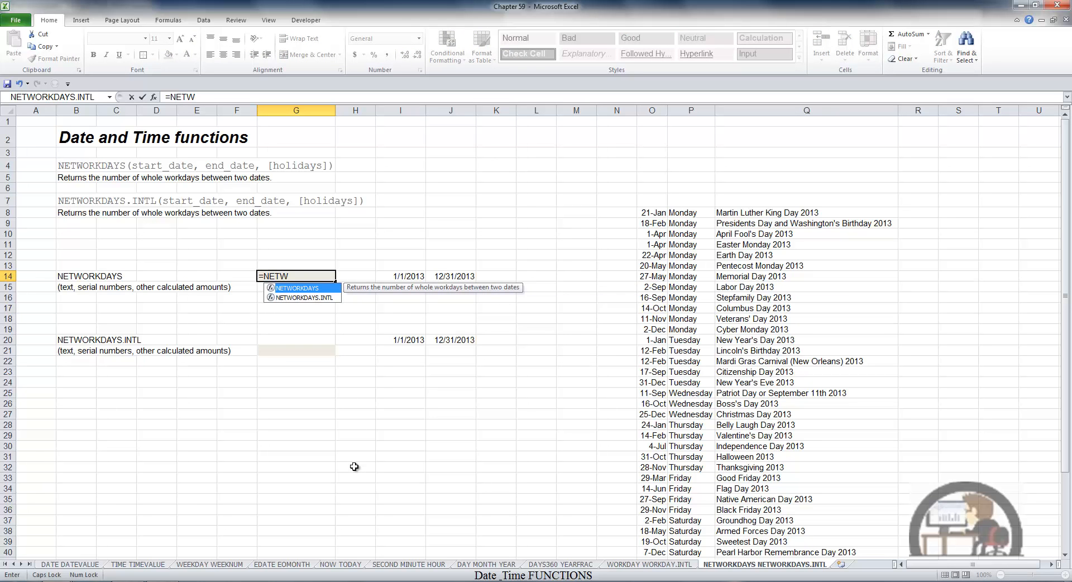
key(Tab)
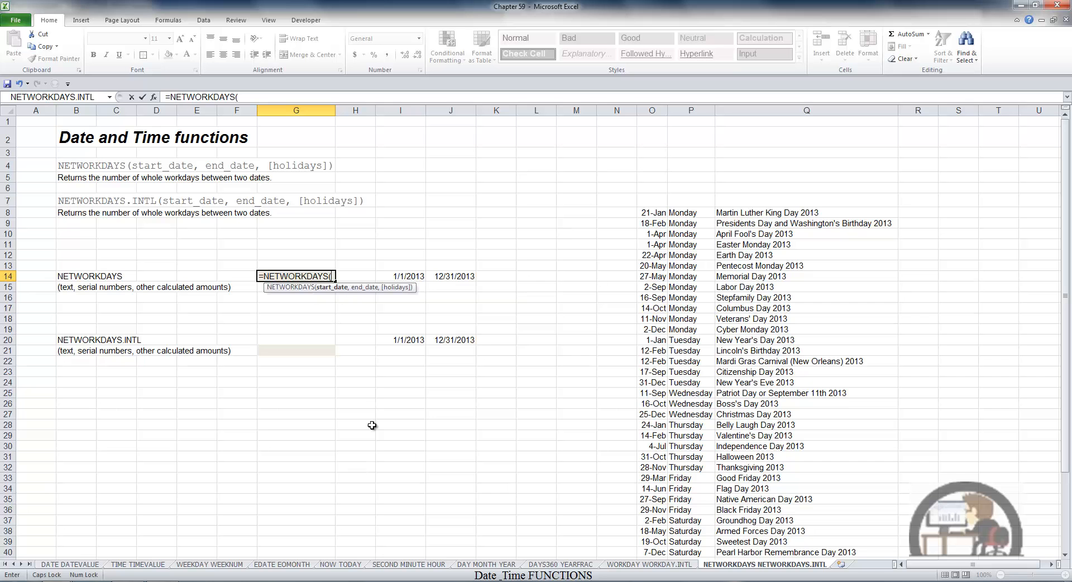
click(401, 276)
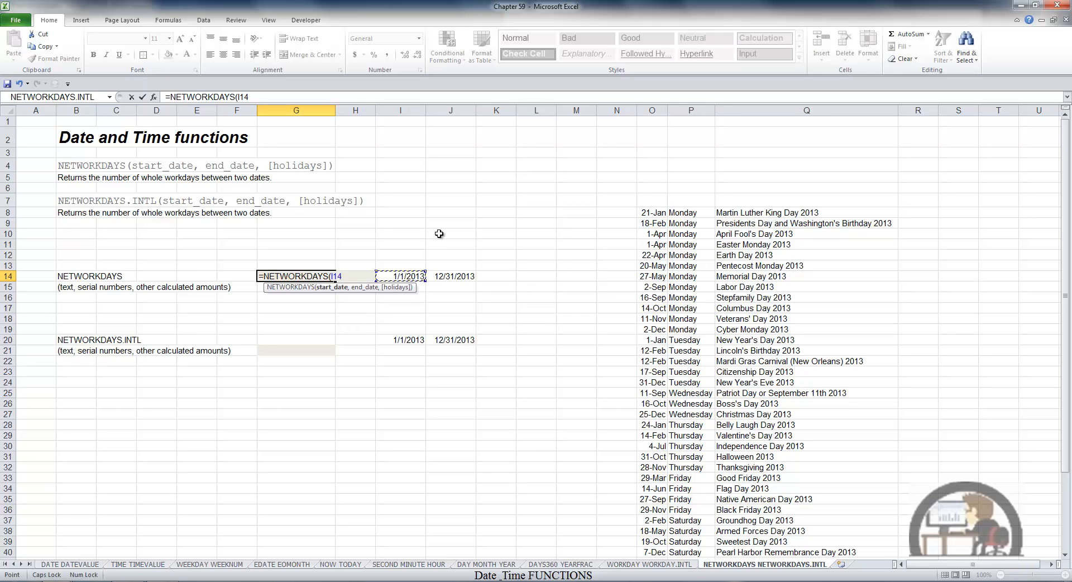
text(,)
click(454, 276)
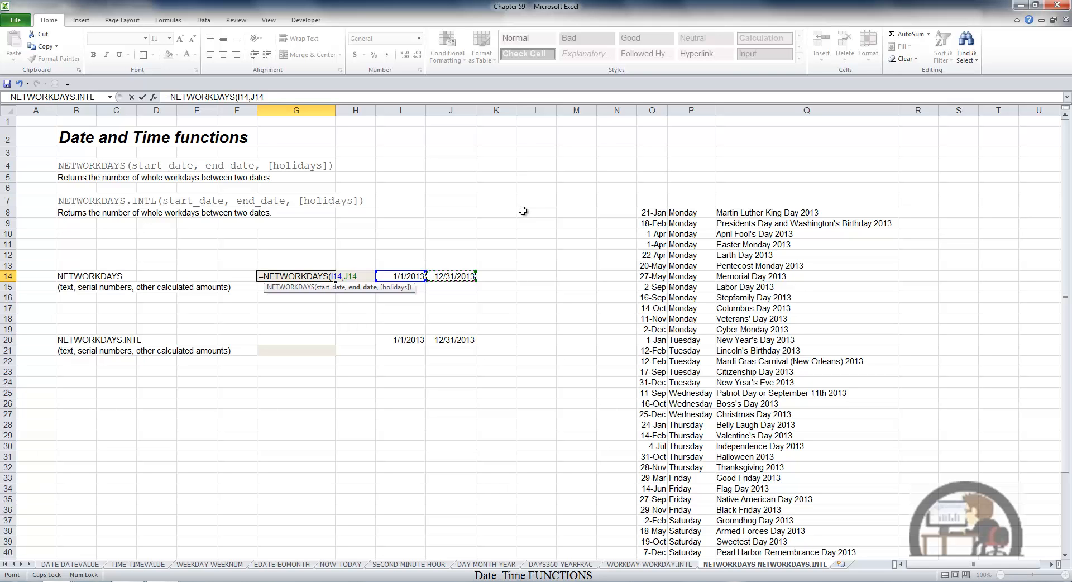
key(ctrl+Return)
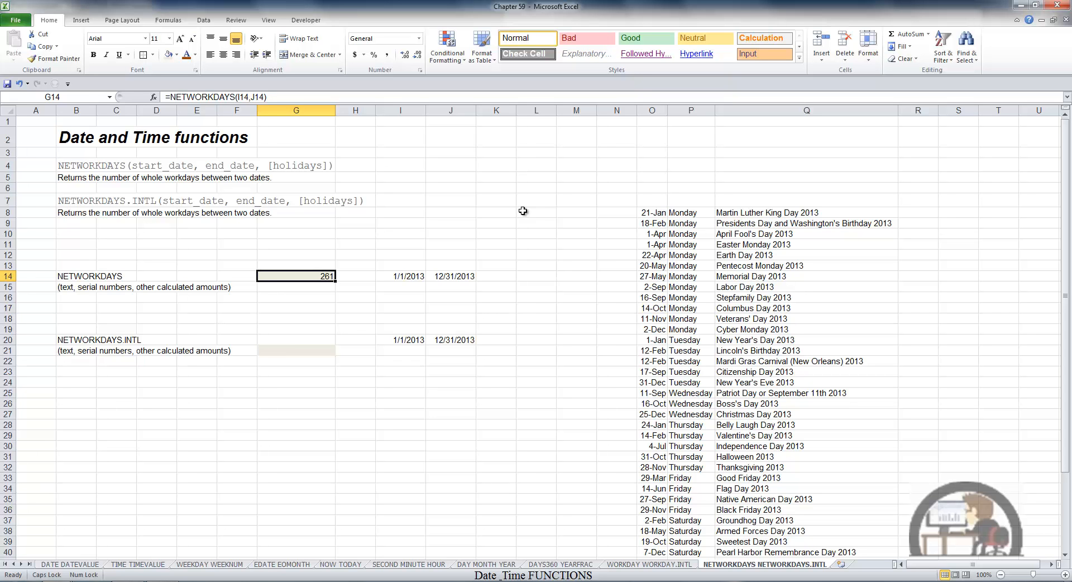
Add the holiday dates in O8:O50 as the holidays argument of the NETWORKDAYS formula in G14
key(F2)
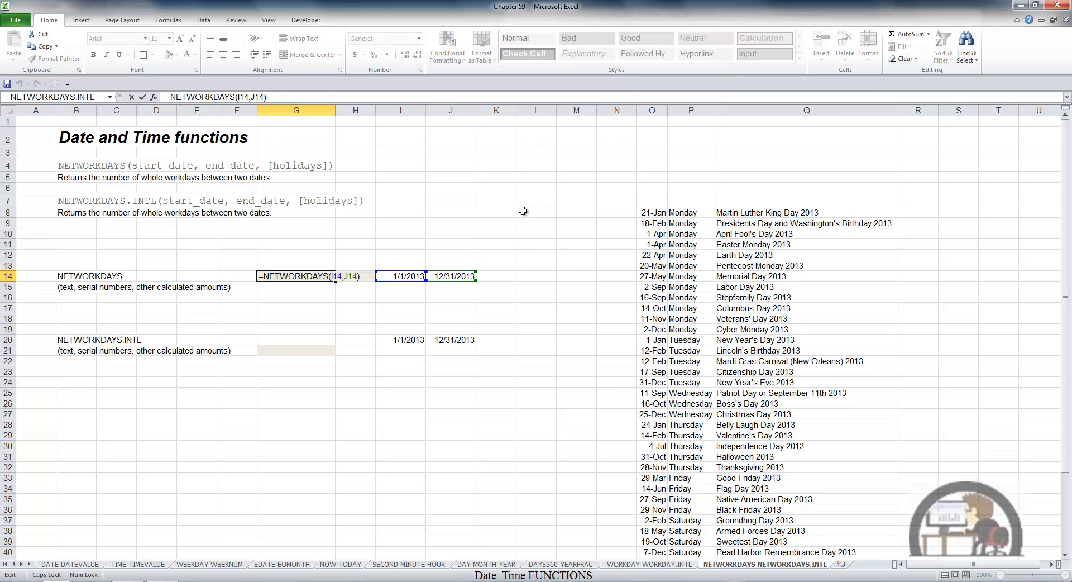
key(Left)
text(,)
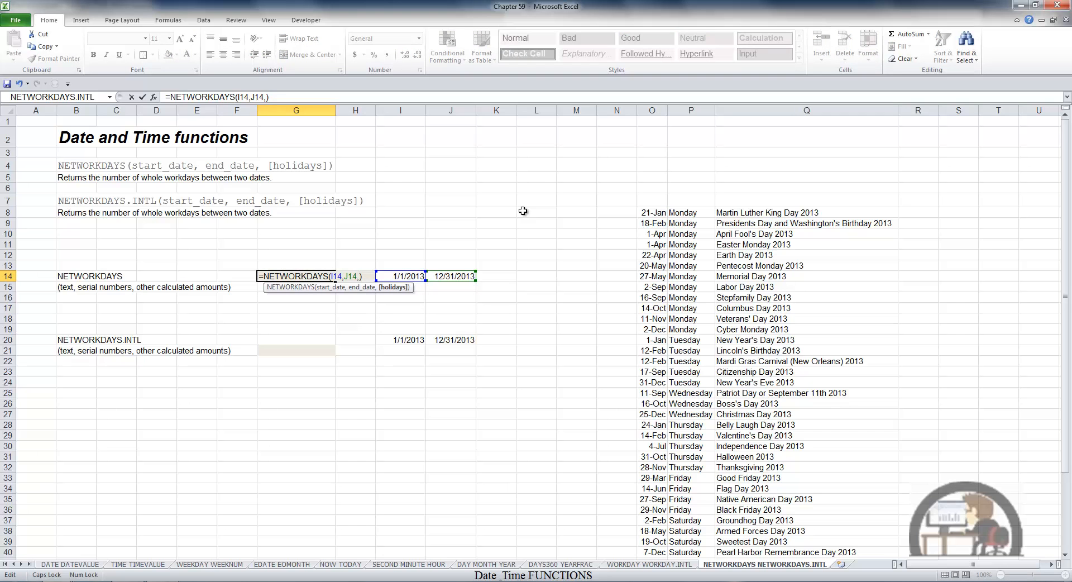
click(650, 214)
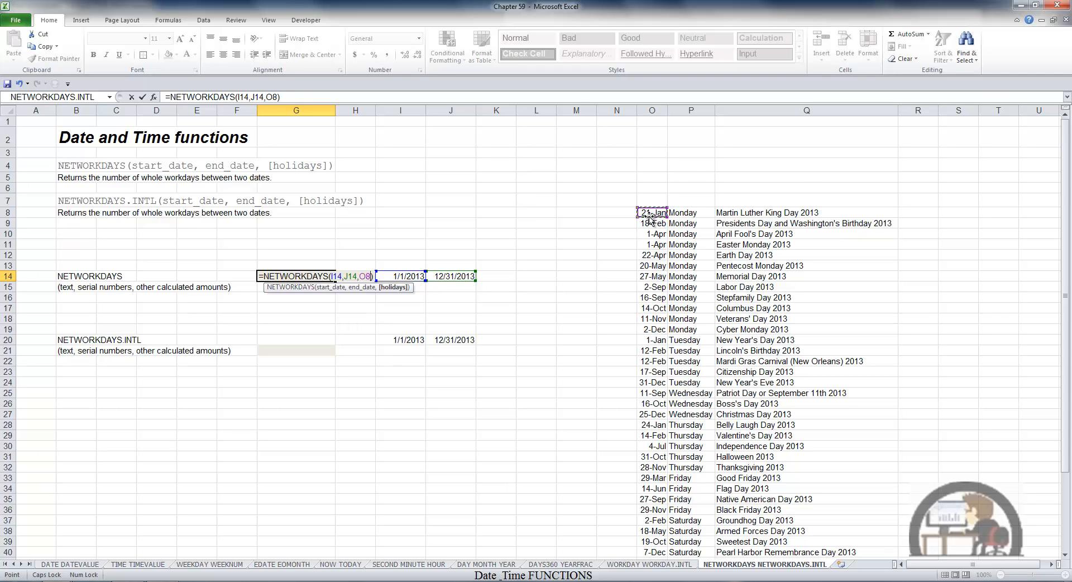
key(ctrl+shift+Down)
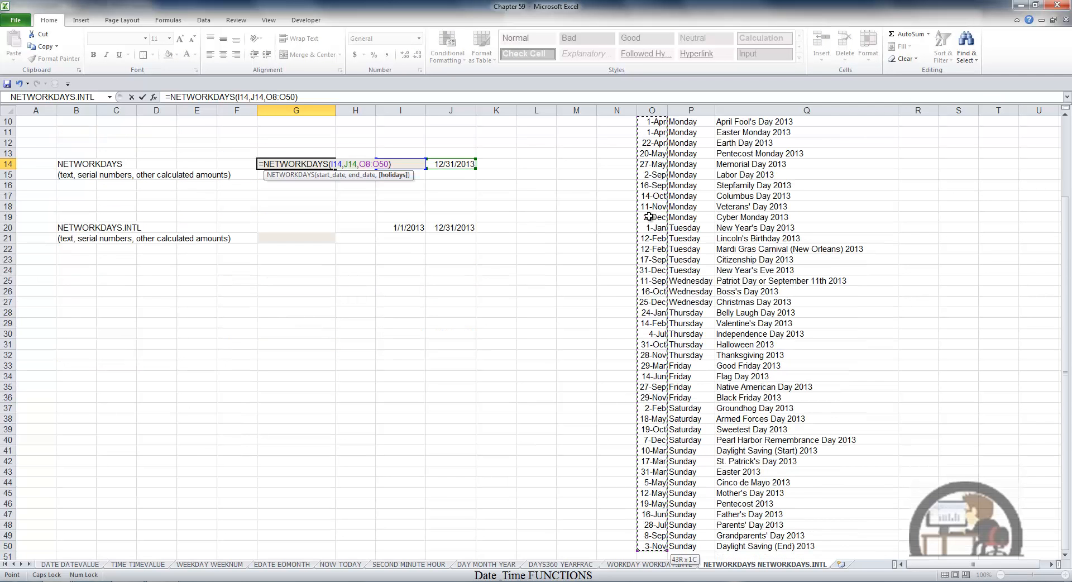
text())
key(ctrl+Return)
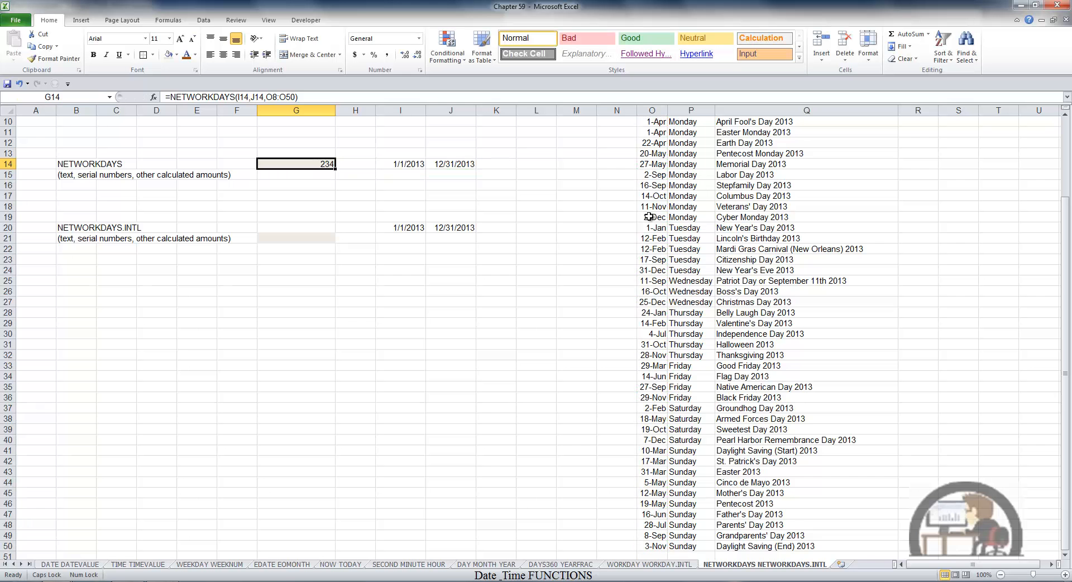
scroll(649, 216, up, 3)
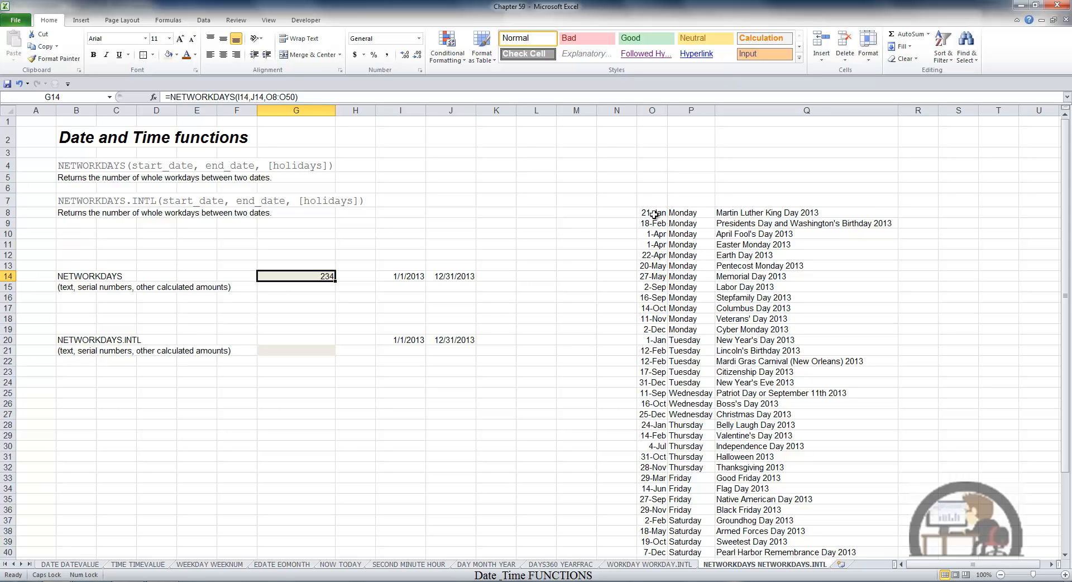
Select the holiday dates that fall on Monday through Friday, O8:O36, to check how many there are
click(650, 214)
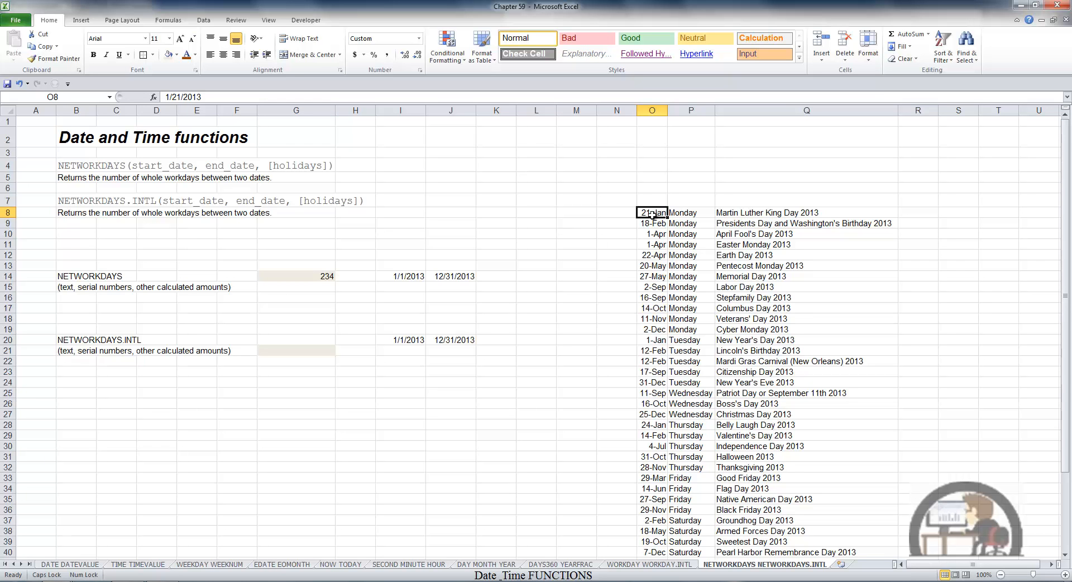
key(shift+Down)
key(shift+Down)
key(shift+Down)
key(shift+Down)
key(shift+Down)
key(shift+Down)
key(shift+Down)
key(shift+Down)
key(shift+Down)
key(shift+Down)
key(shift+Down)
key(shift+Down)
key(shift+Down)
key(shift+Down)
key(shift+Down)
key(shift+Down)
key(shift+Down)
key(shift+Down)
key(shift+Down)
key(shift+Down)
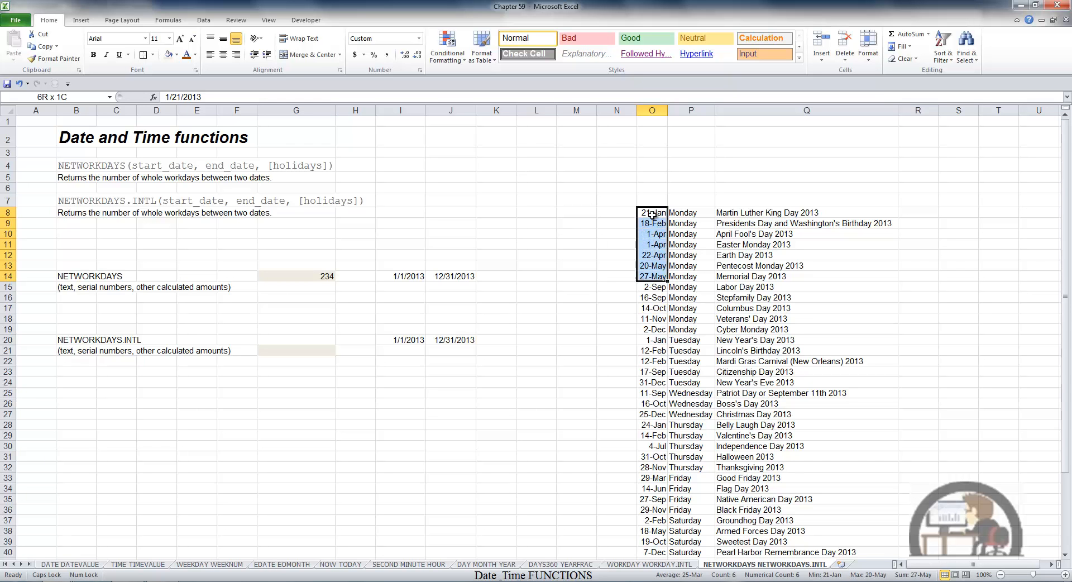
key(shift+Down)
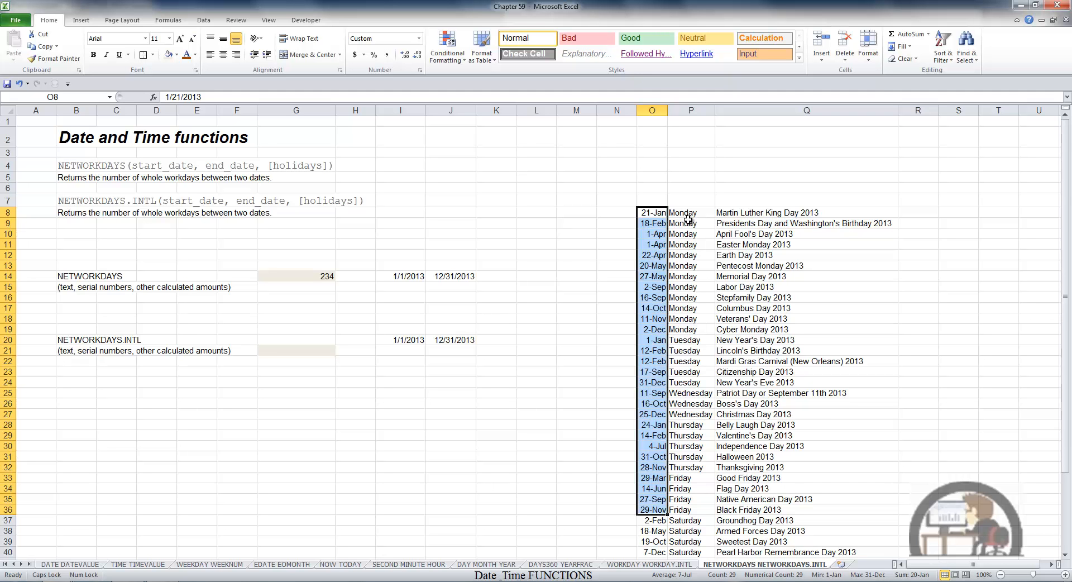
Begin a NETWORKDAYS.INTL formula in G21 with I20 as the start date and J20 as the end date
click(328, 345)
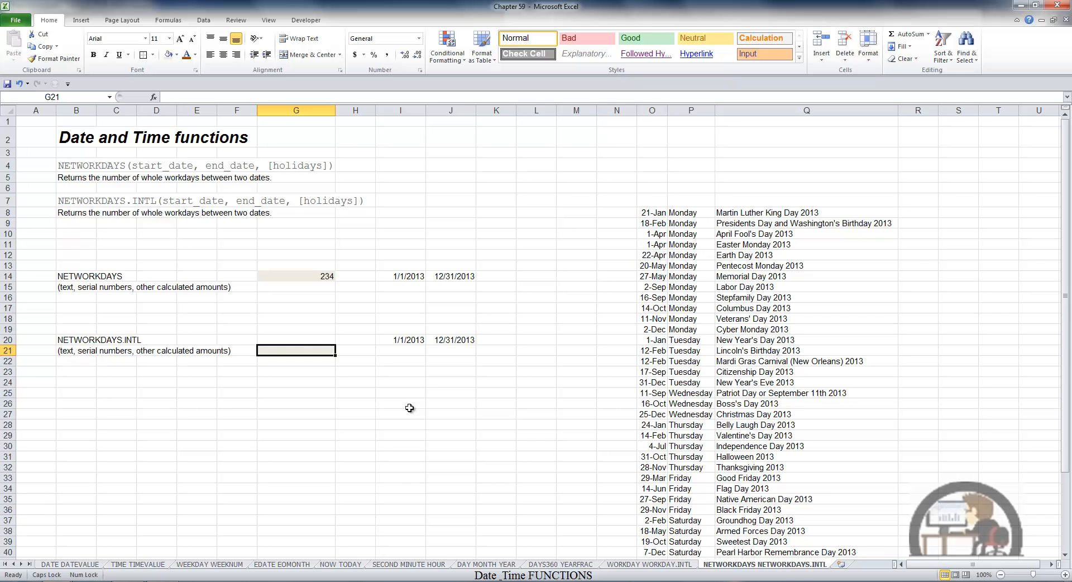
text(=NET)
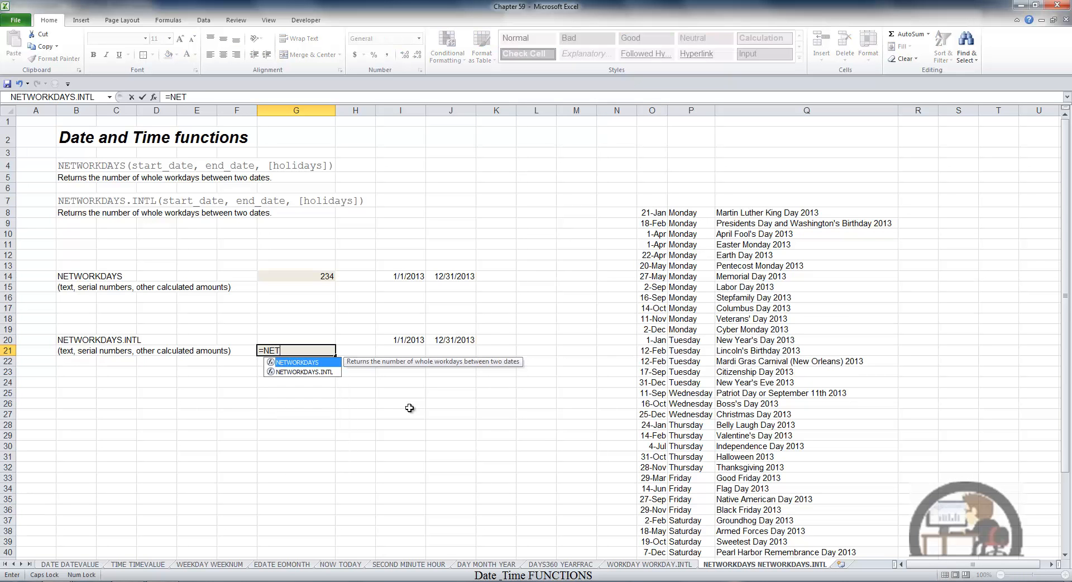
key(Down)
key(Tab)
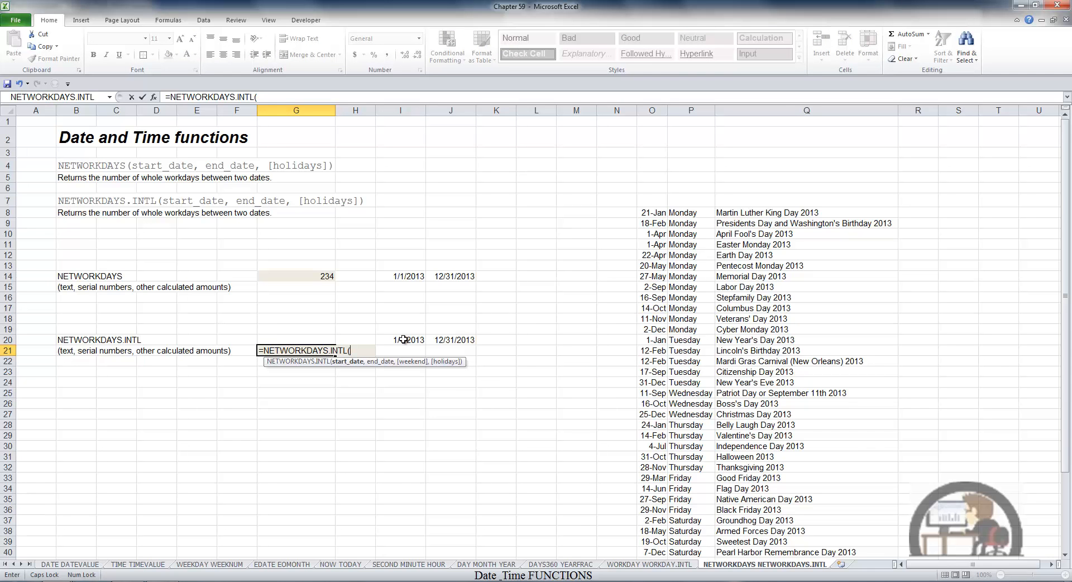
click(404, 339)
text(,)
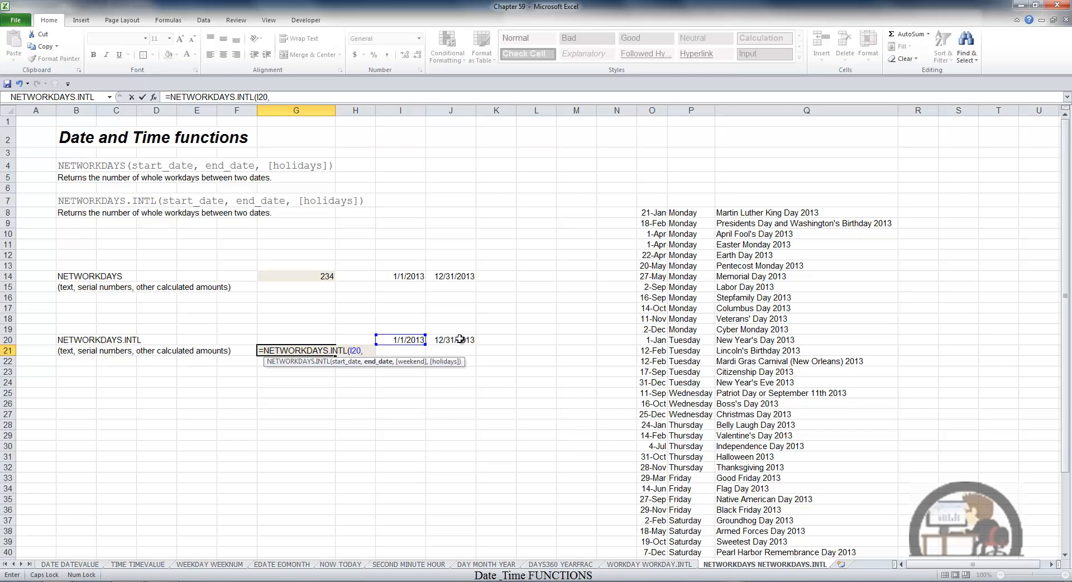
click(457, 339)
text(,)
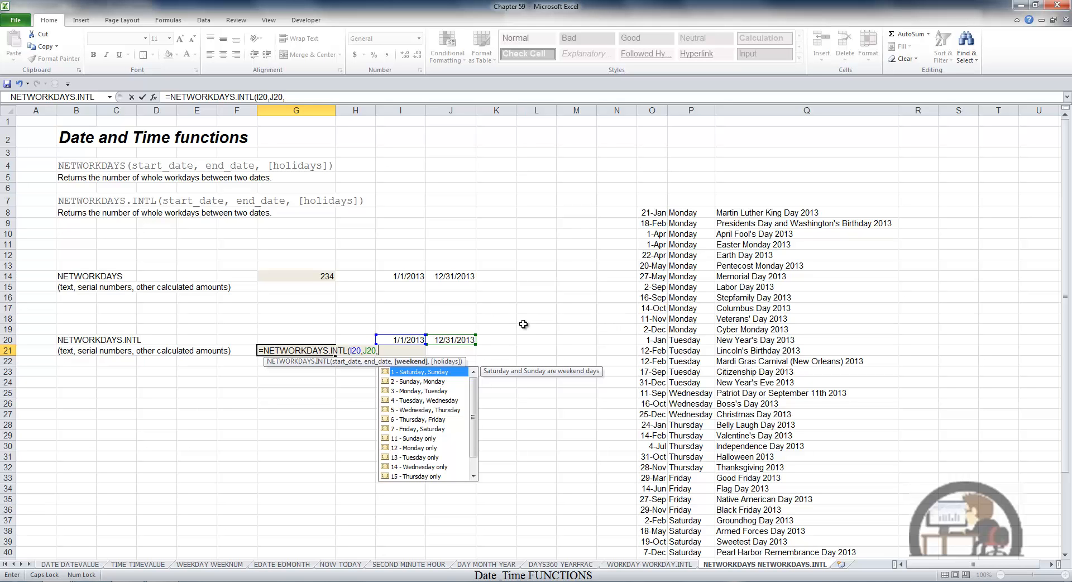
Complete the NETWORKDAYS.INTL formula with weekend option 1 (Saturday, Sunday) and the holiday dates in O8:O50
text(1,)
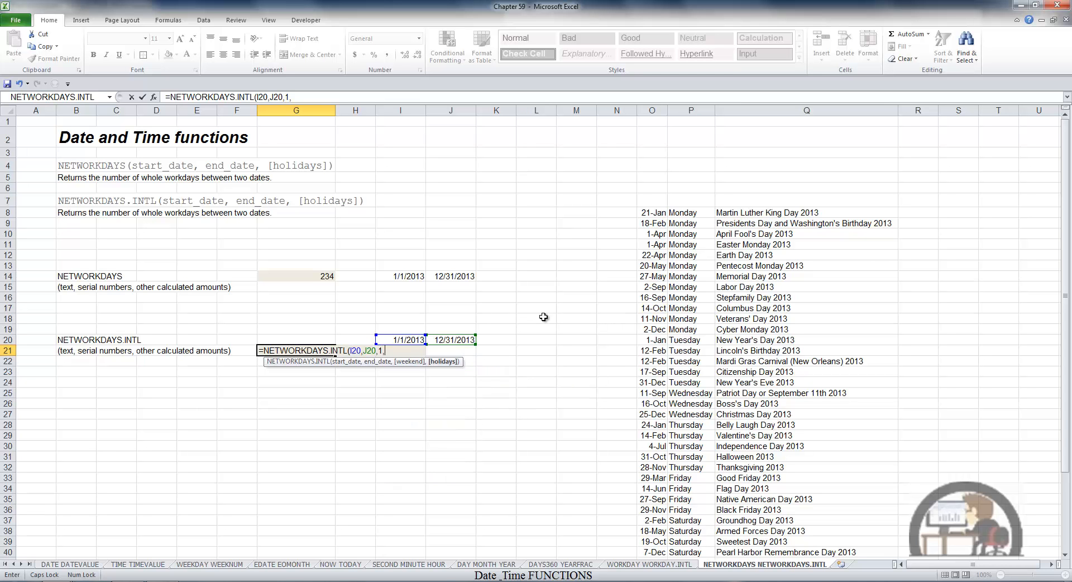
click(656, 213)
key(ctrl+shift+Down)
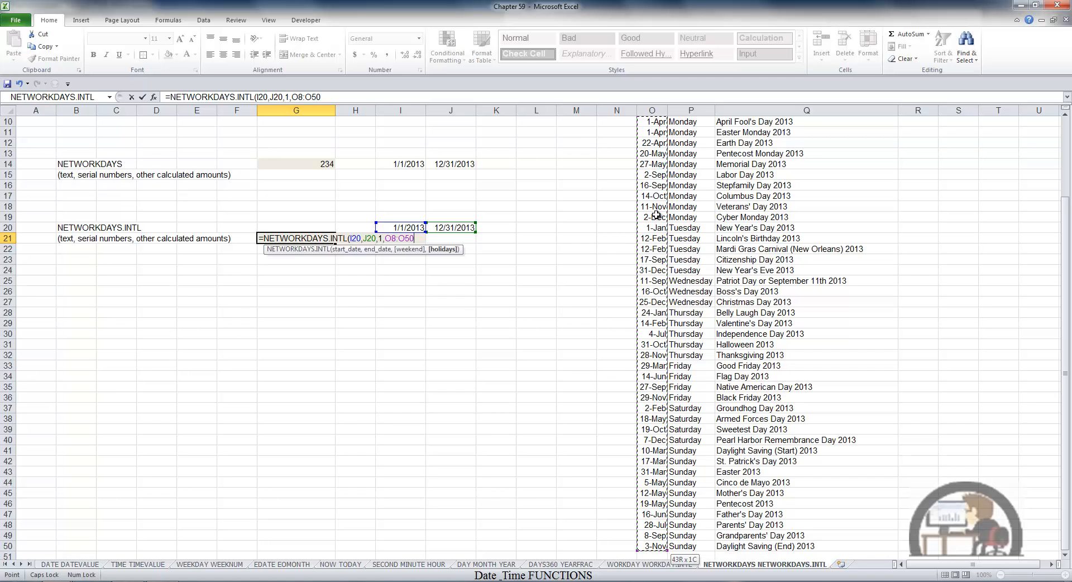
key(ctrl+Return)
scroll(656, 215, up, 3)
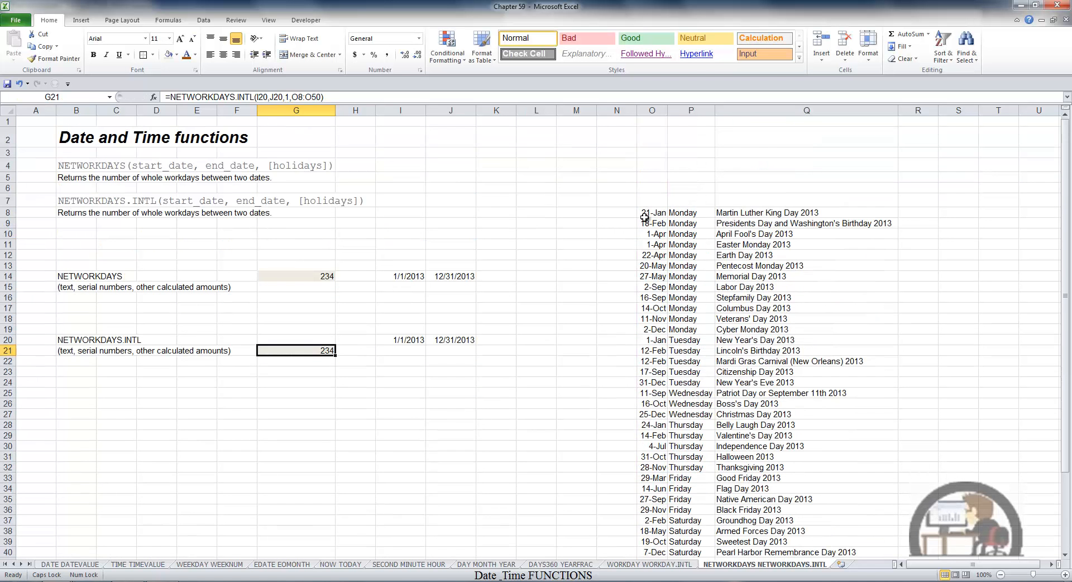